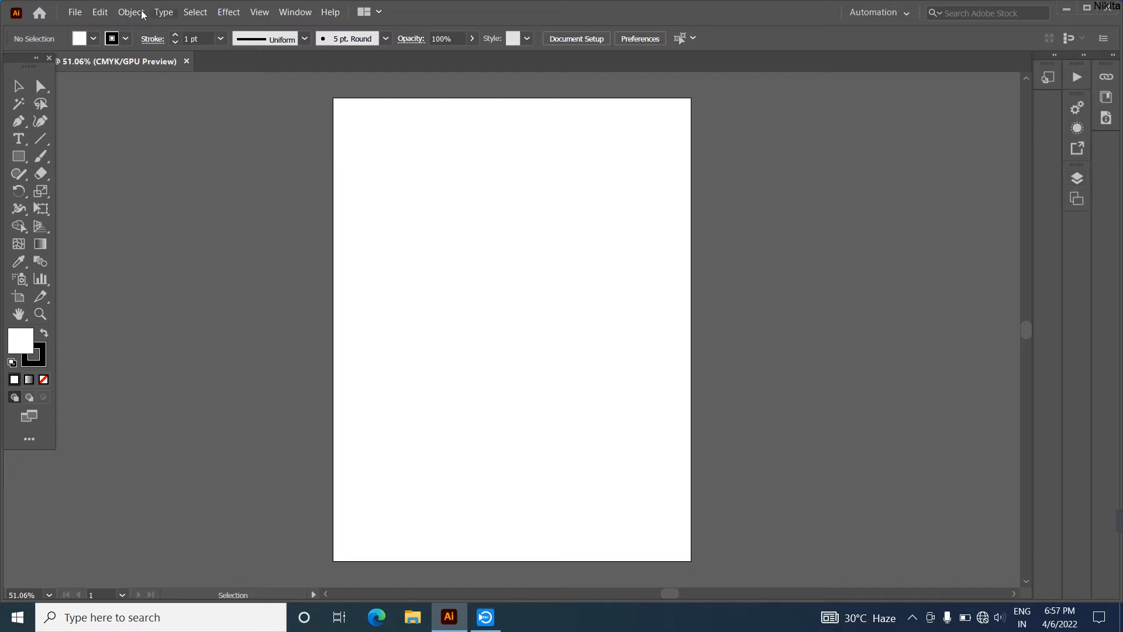
click(292, 13)
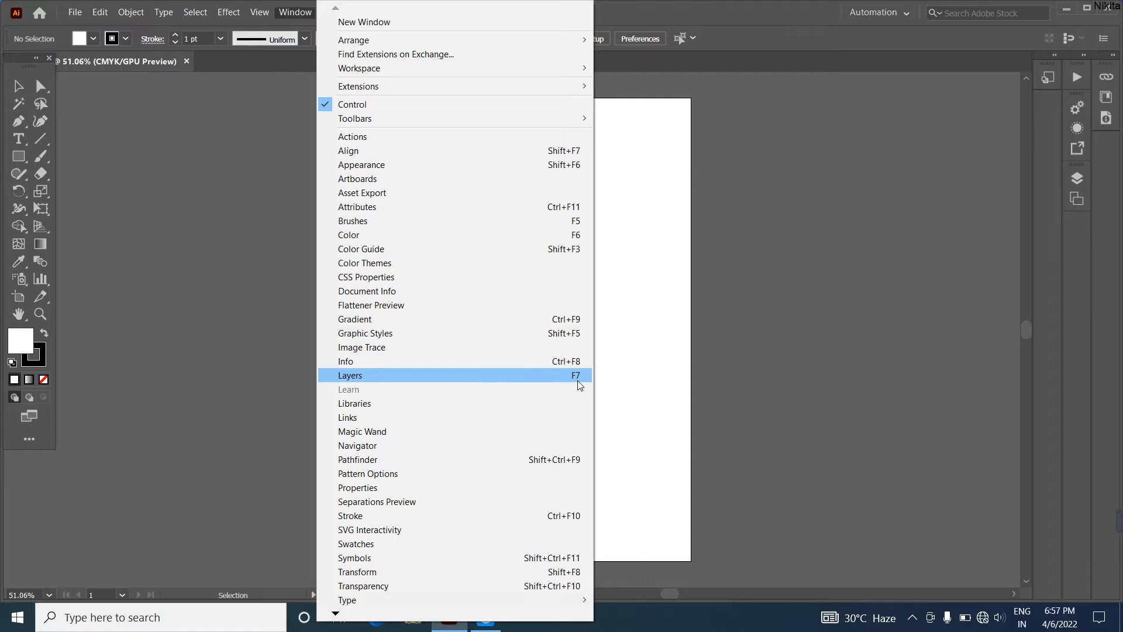
click(790, 298)
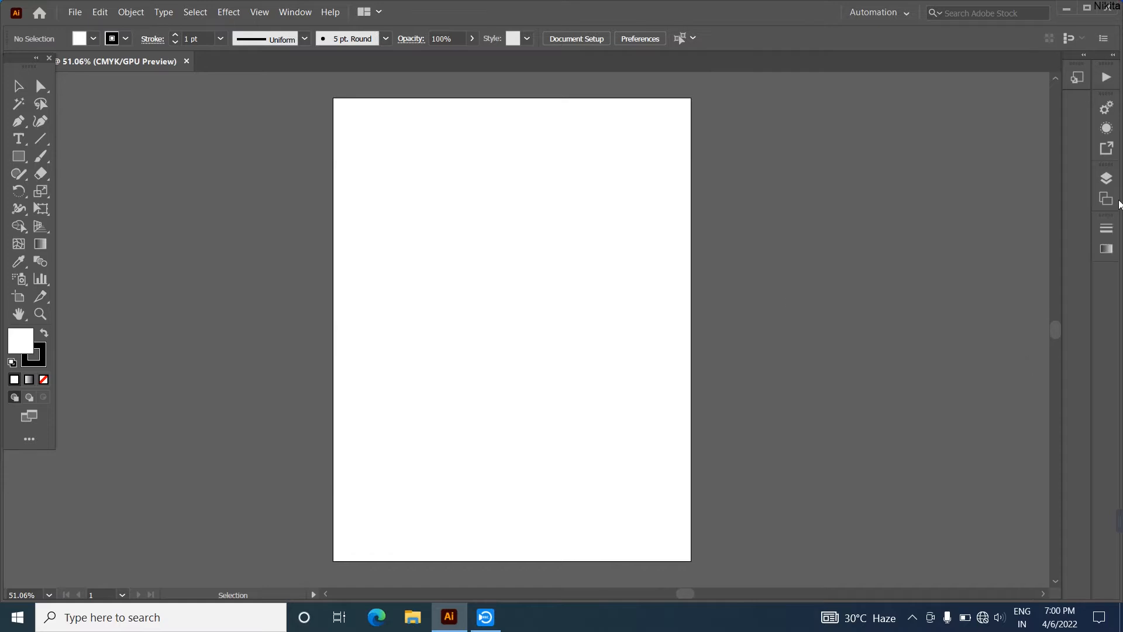
click(1107, 179)
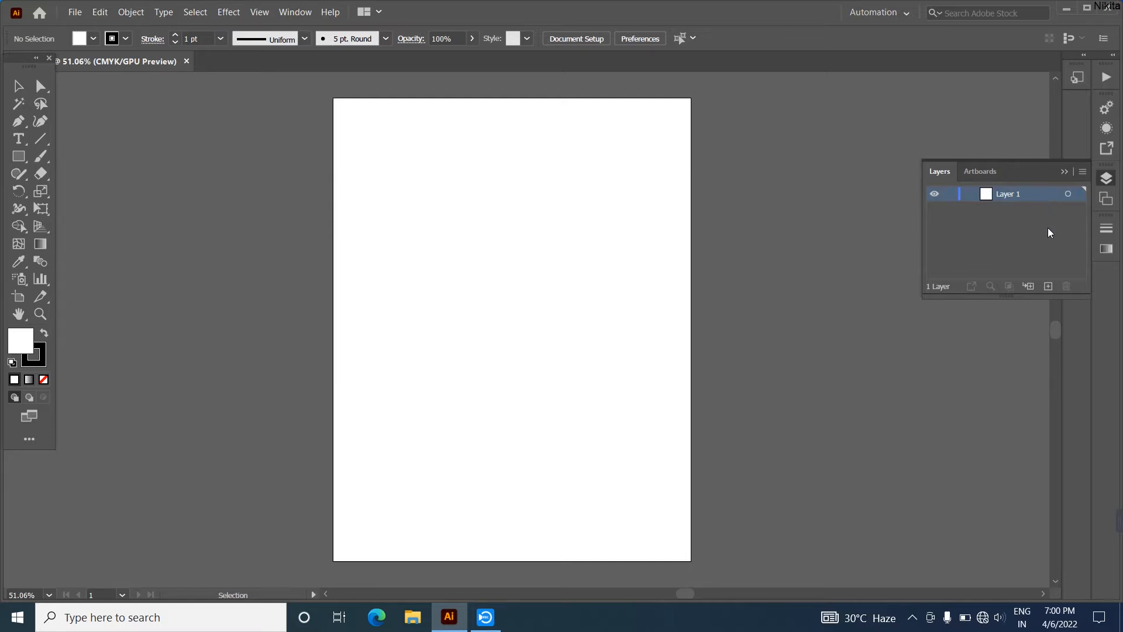
click(1107, 110)
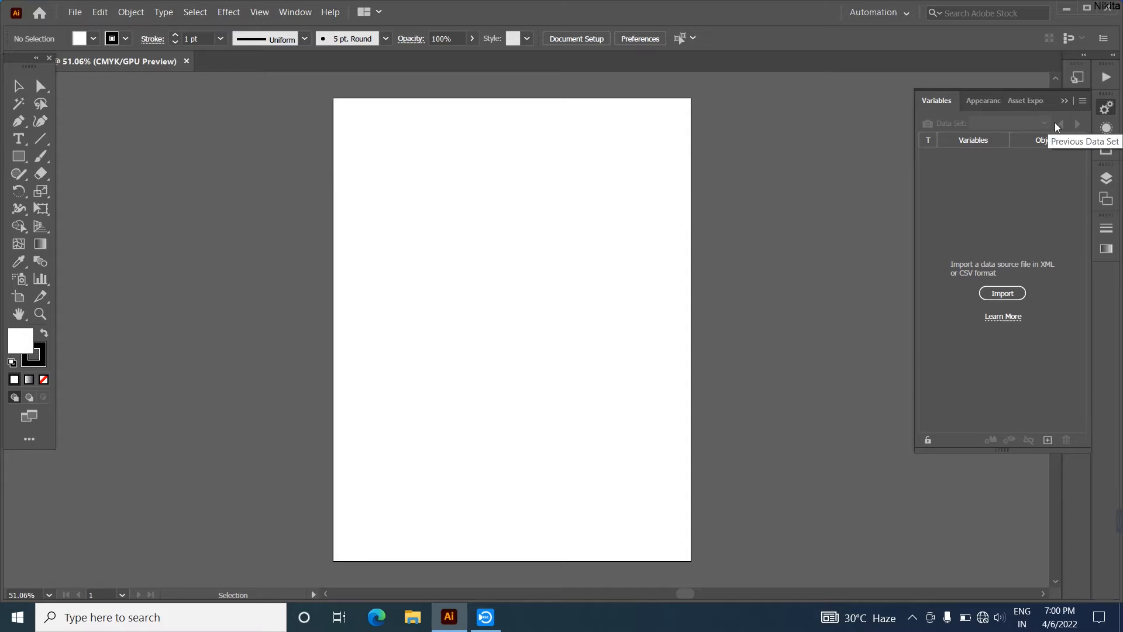
click(1107, 248)
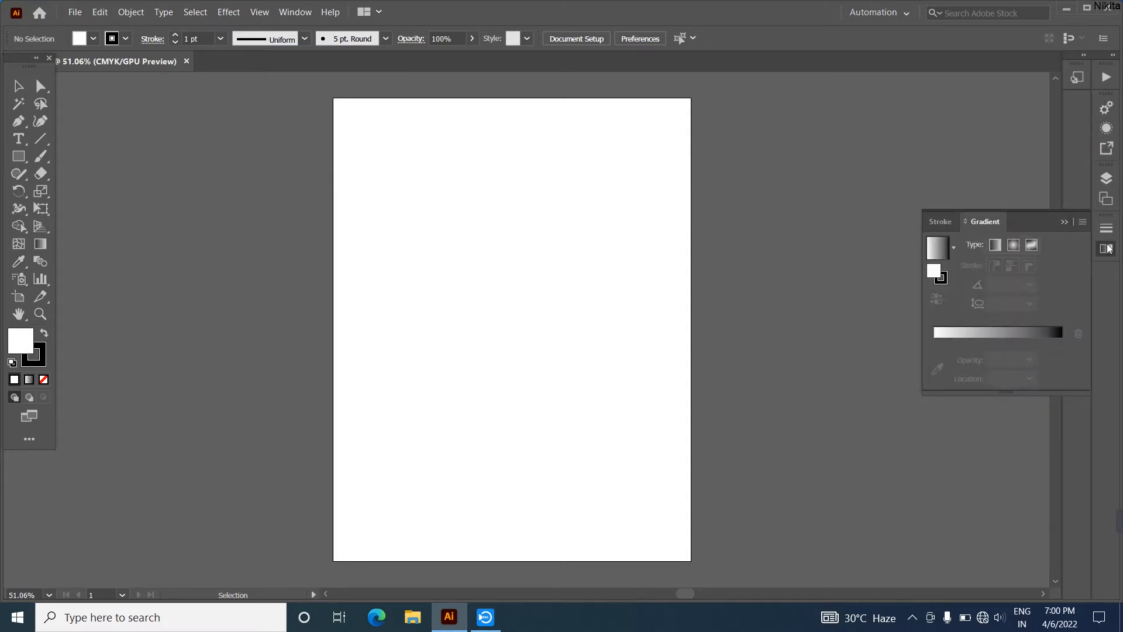
- Detach Layers from its Artboards group so it floats beside the artboard, keeping the other docked groups collapsed
click(1107, 179)
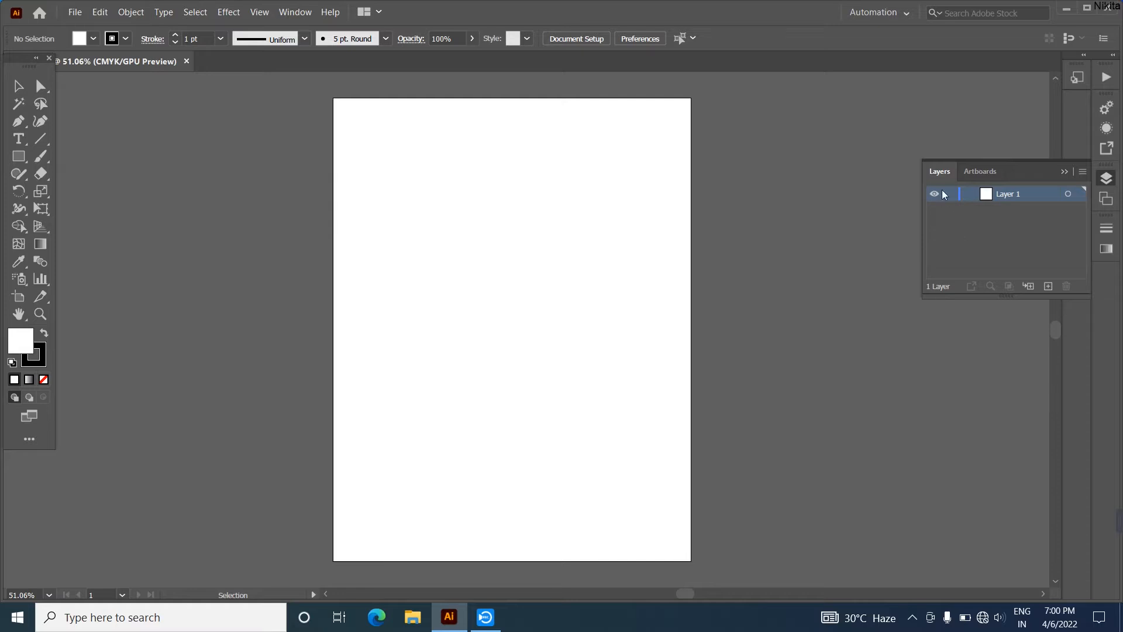
click(979, 172)
drag(942, 174, 752, 144)
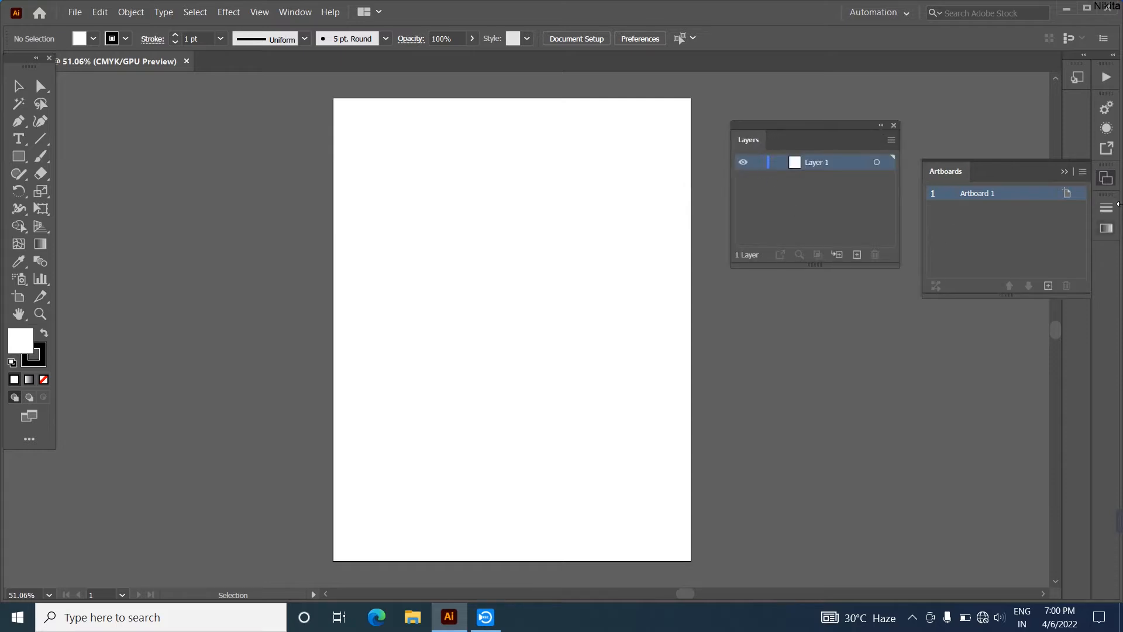
click(1037, 157)
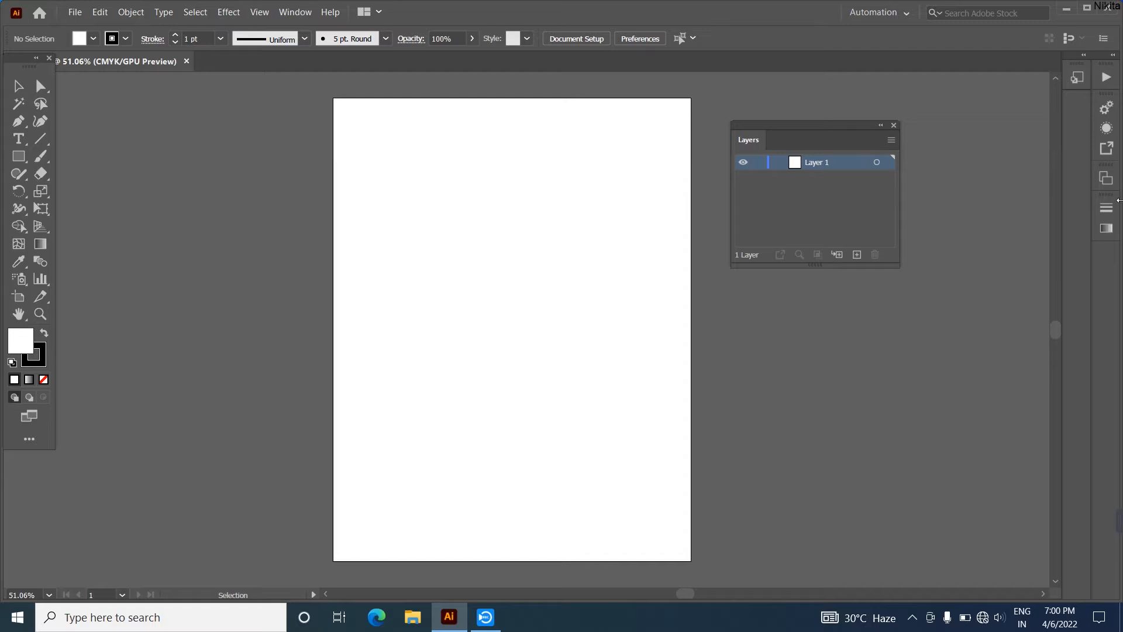
click(1107, 230)
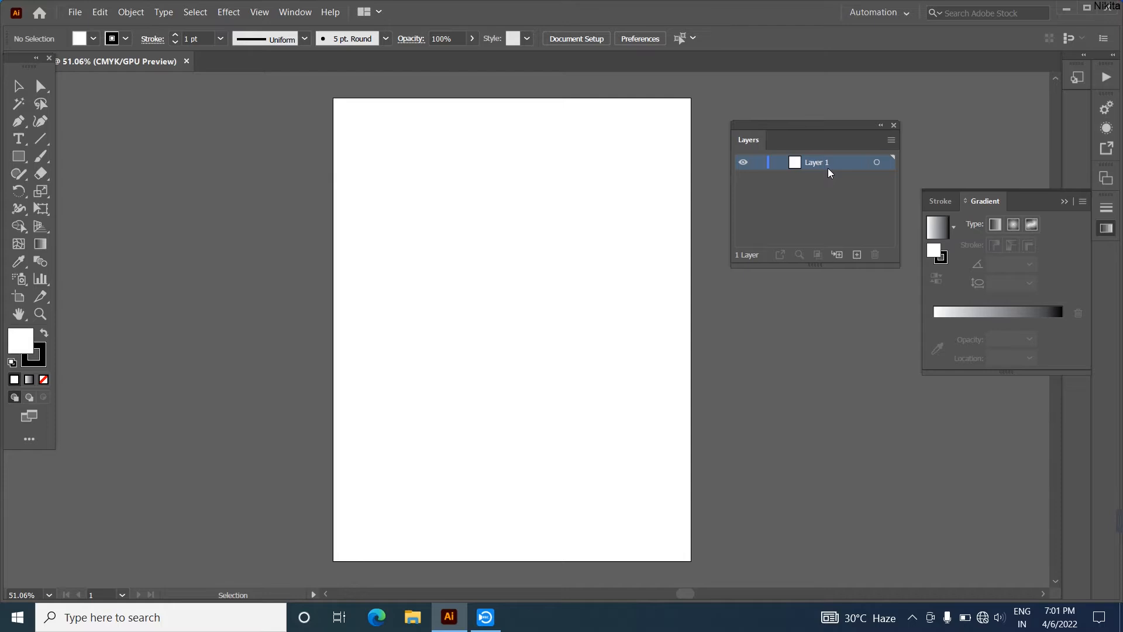
click(1064, 201)
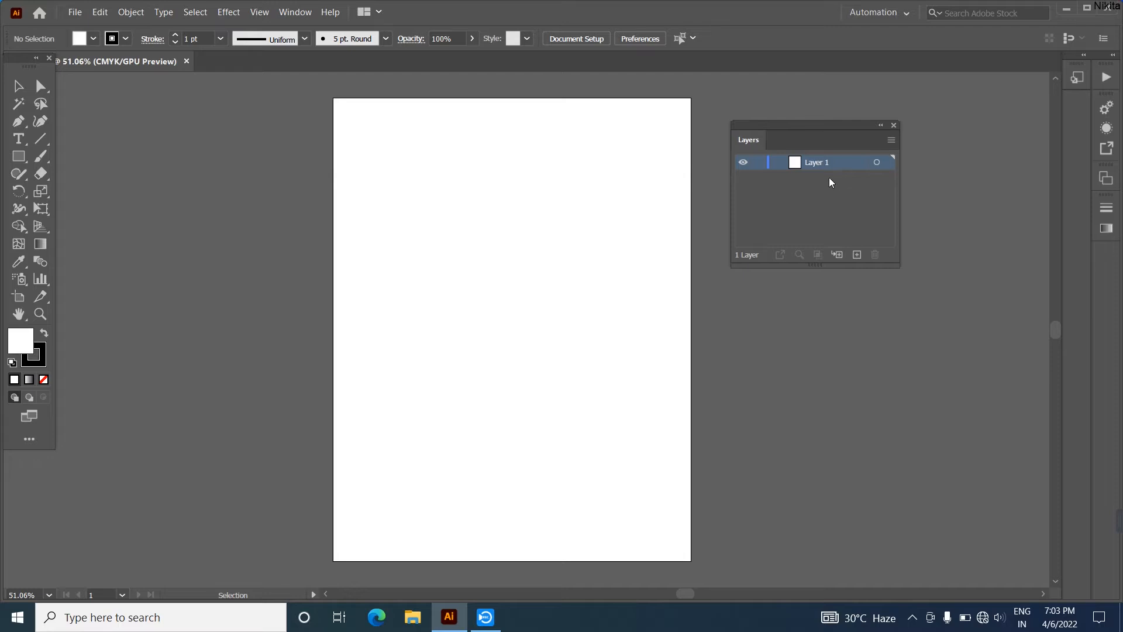
- Draw three overlapping rectangles, each on its own layer, adding Layer 2 and Layer 3 for the second and third
click(18, 157)
mouse_move(416, 205)
mouse_down()
mouse_move(502, 316)
mouse_move(610, 341)
mouse_up()
click(857, 254)
drag(391, 256, 578, 420)
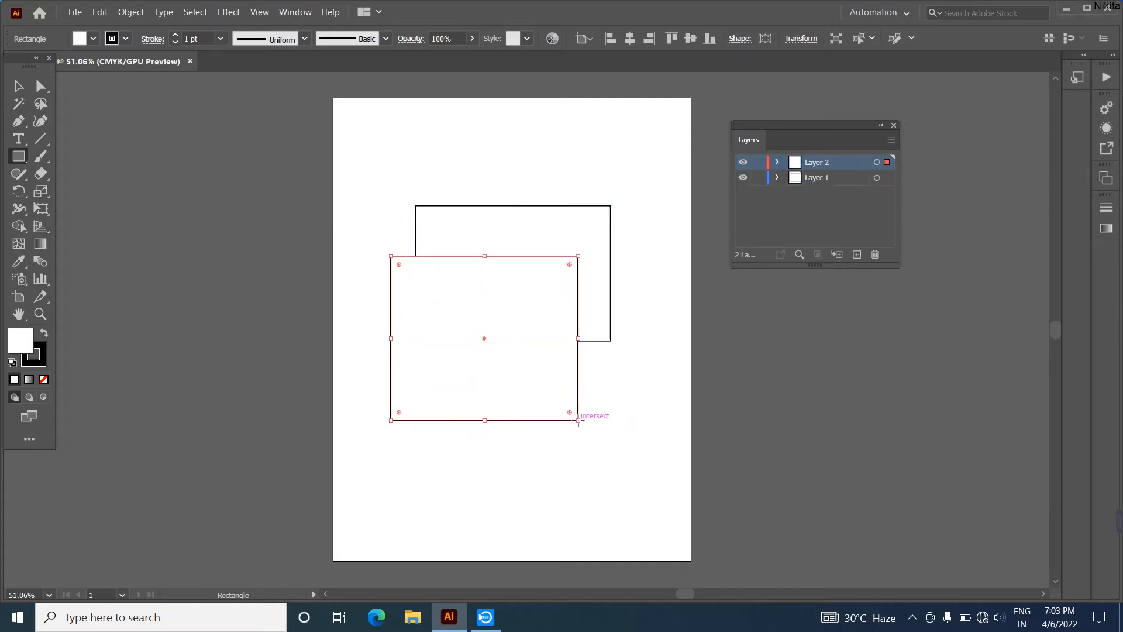
click(856, 255)
mouse_move(501, 131)
mouse_down()
mouse_move(559, 269)
mouse_move(583, 290)
mouse_up()
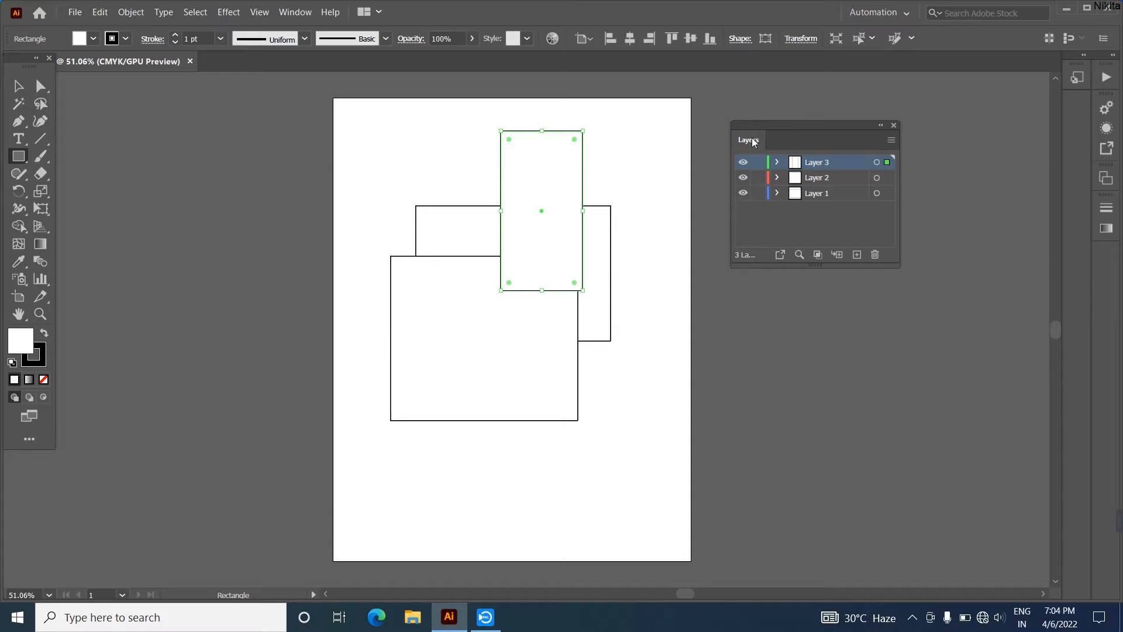
- Hide Layer 3, Layer 2 and Layer 1 one after another and show all three again
click(744, 163)
click(743, 178)
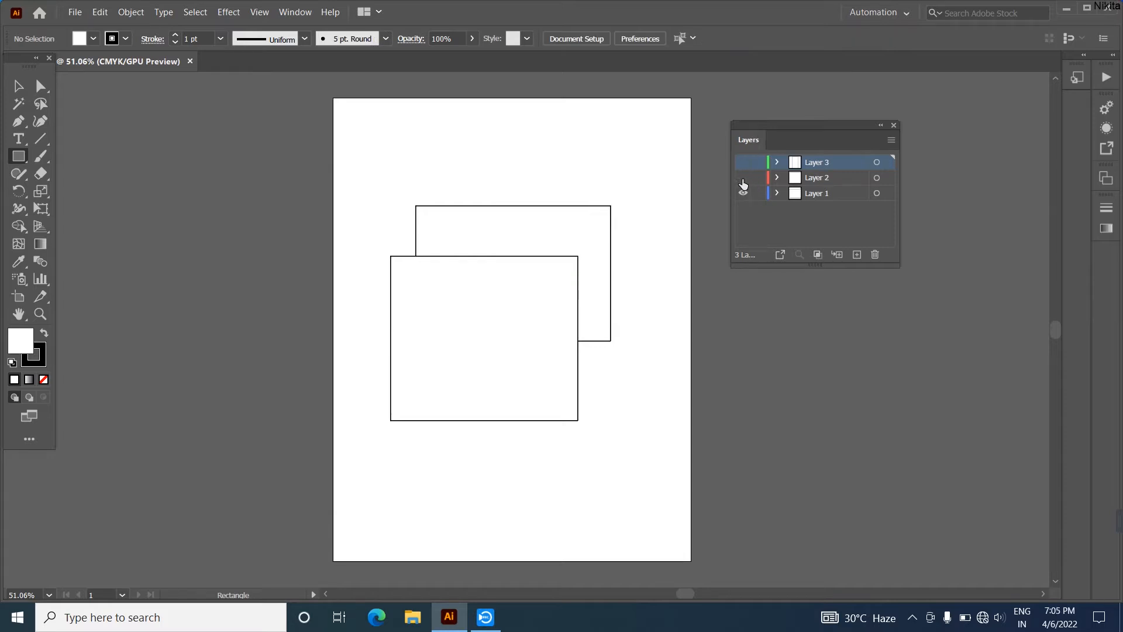
click(742, 193)
click(742, 193)
click(743, 177)
click(743, 163)
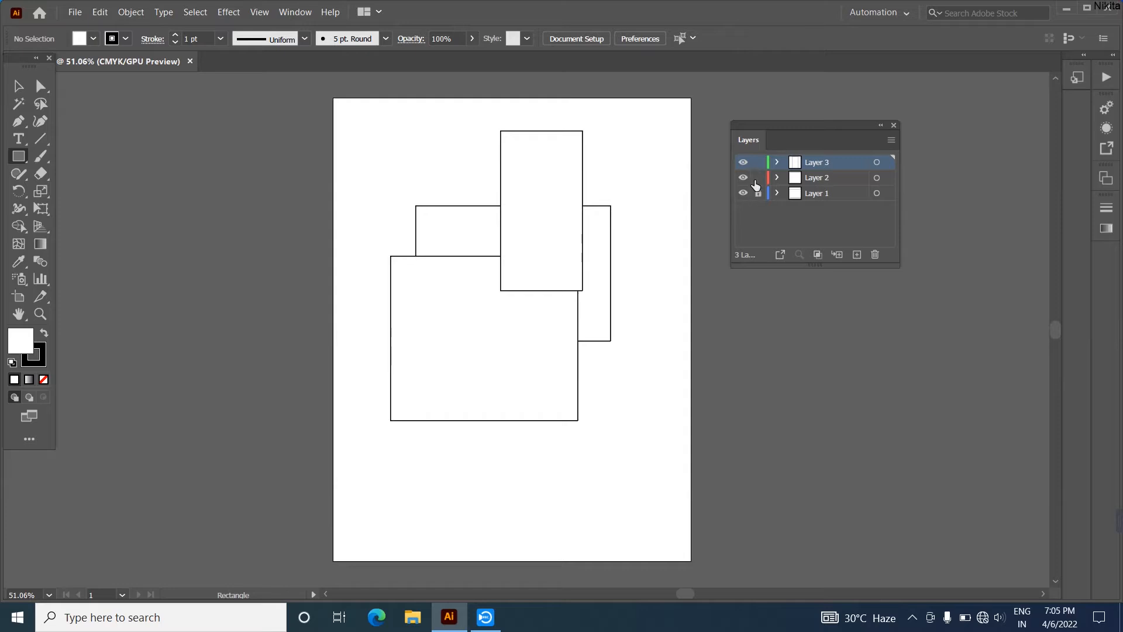
- Lock Layer 2 and Layer 1, and move the Layer 3 rectangle toward the artboard's left edge
click(758, 178)
click(758, 193)
key(v)
drag(370, 145, 646, 494)
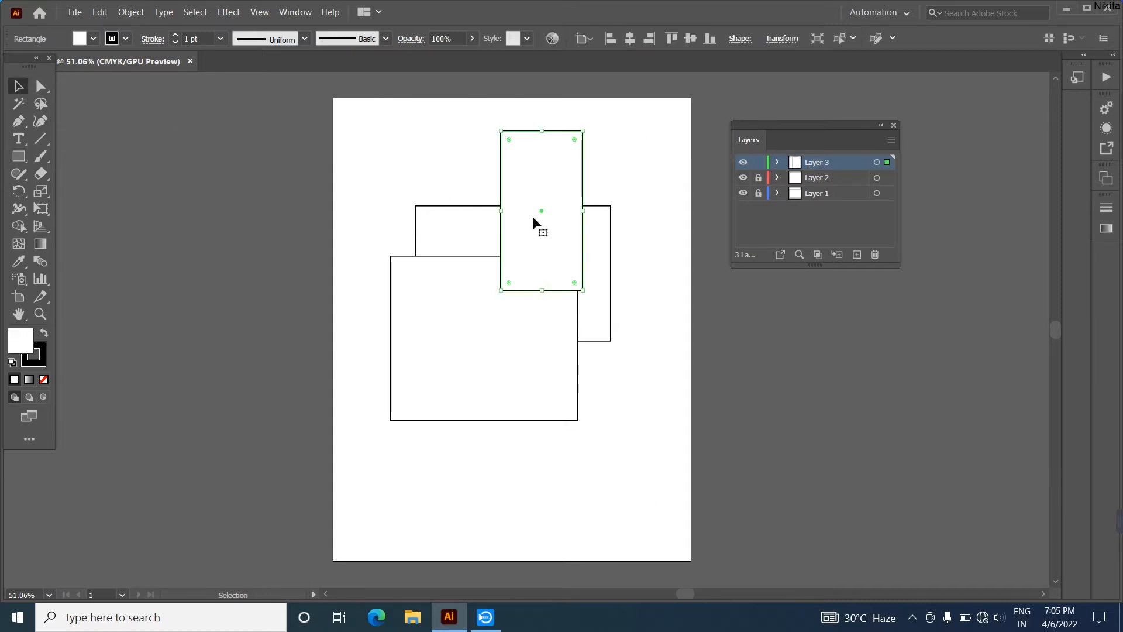
drag(537, 219, 401, 256)
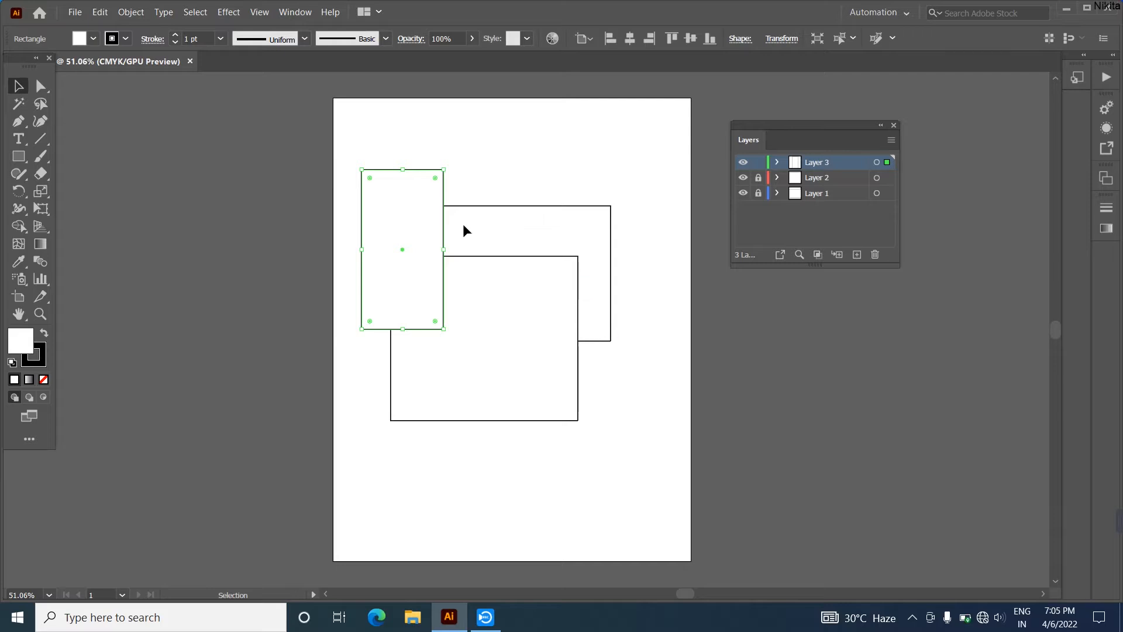
key(ctrl+alt+2)
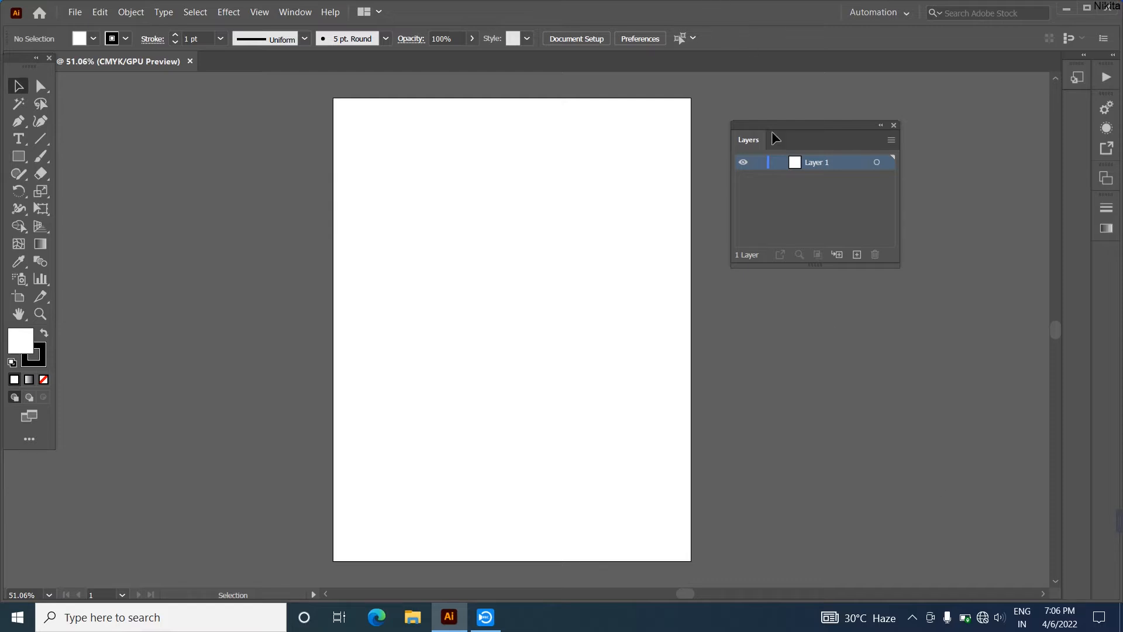
- Draw six rectangles of different proportions on Layer 1, most of them overlapping, spread across the artboard
click(18, 156)
drag(383, 162, 567, 341)
drag(442, 224, 597, 378)
drag(597, 186, 658, 396)
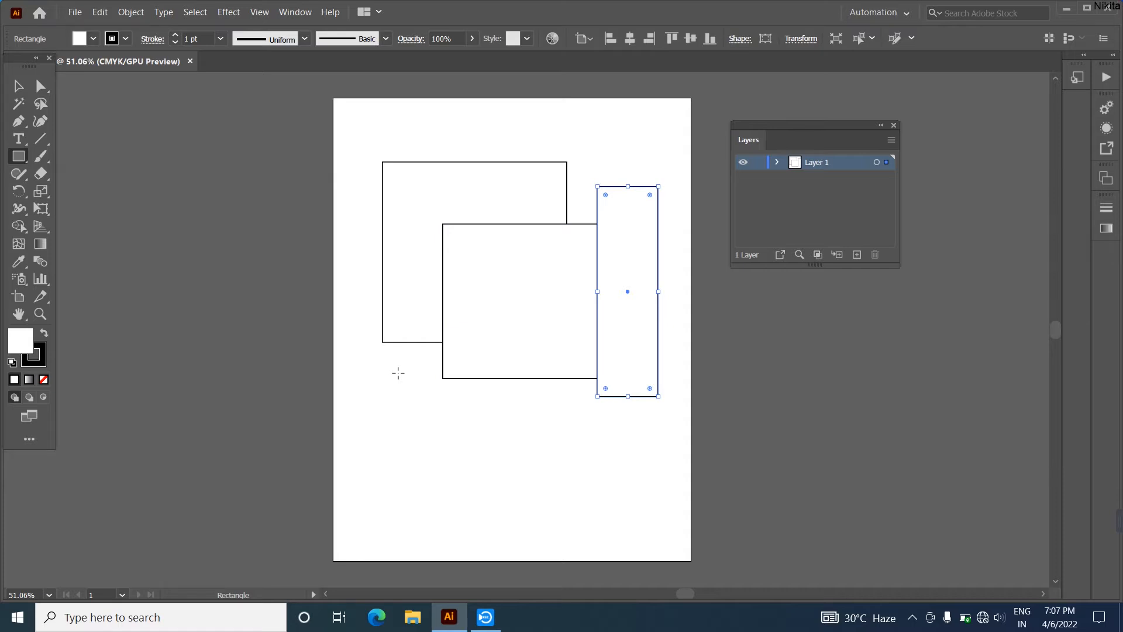
drag(388, 369, 561, 474)
drag(451, 230, 555, 414)
drag(487, 437, 617, 524)
- Move the upper-left rectangle partly off the artboard's left edge and the tall central rectangle up and to the right
key(v)
key(ctrl+shift+a)
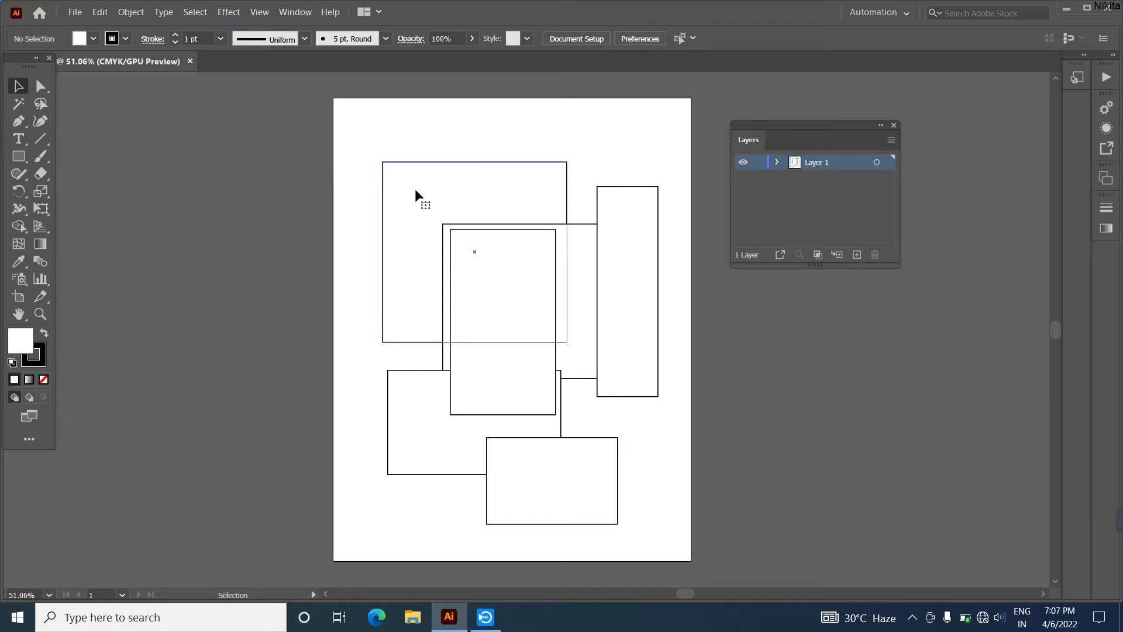
click(435, 200)
drag(435, 200, 336, 198)
drag(526, 311, 570, 228)
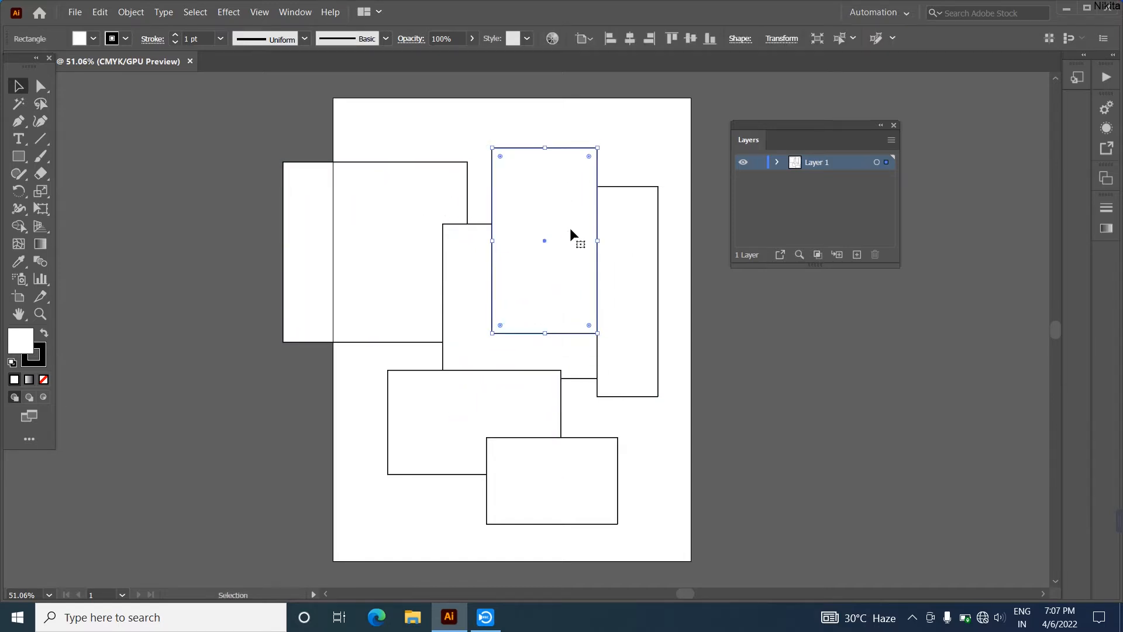
- Expand Layer 1 to list its individual rectangles and resize the floating layer list to fit them
click(776, 162)
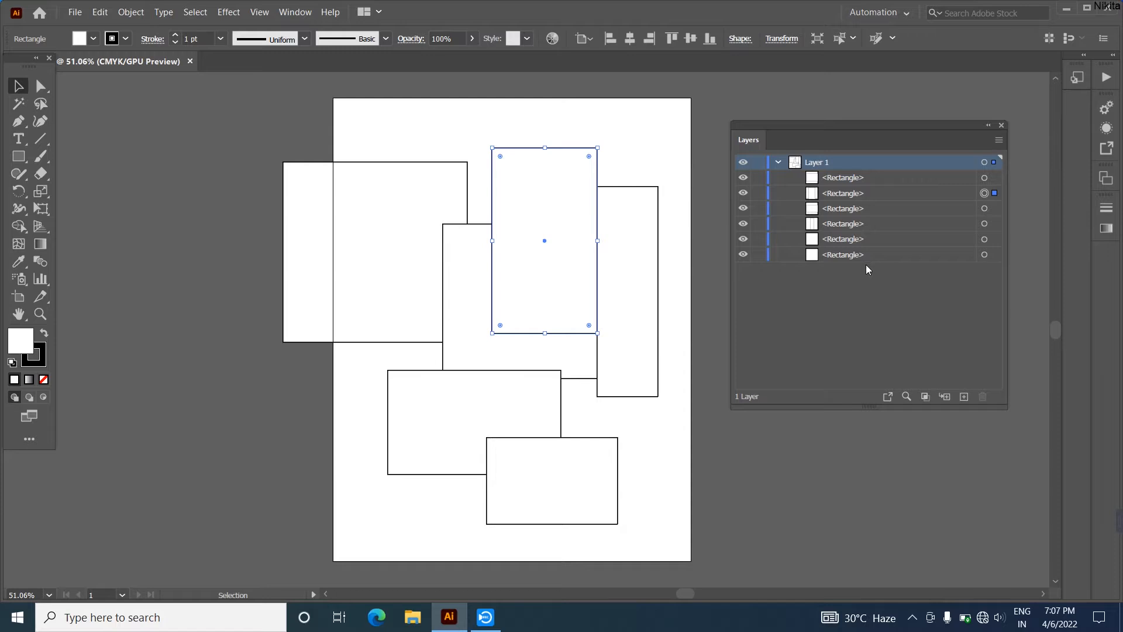
click(778, 162)
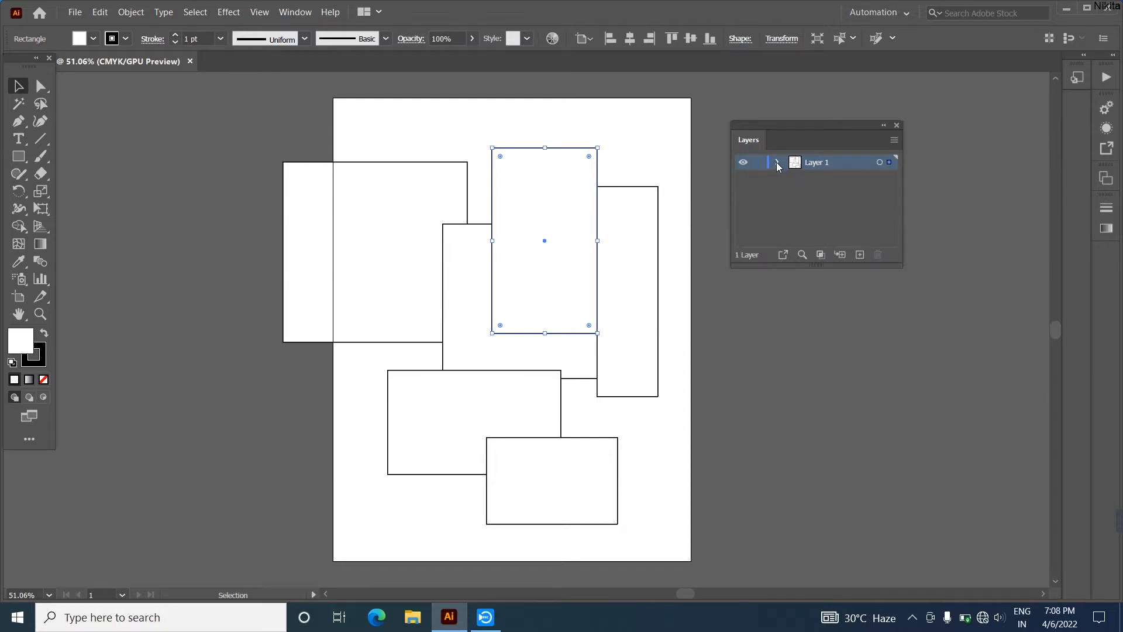
click(778, 162)
drag(903, 266, 967, 363)
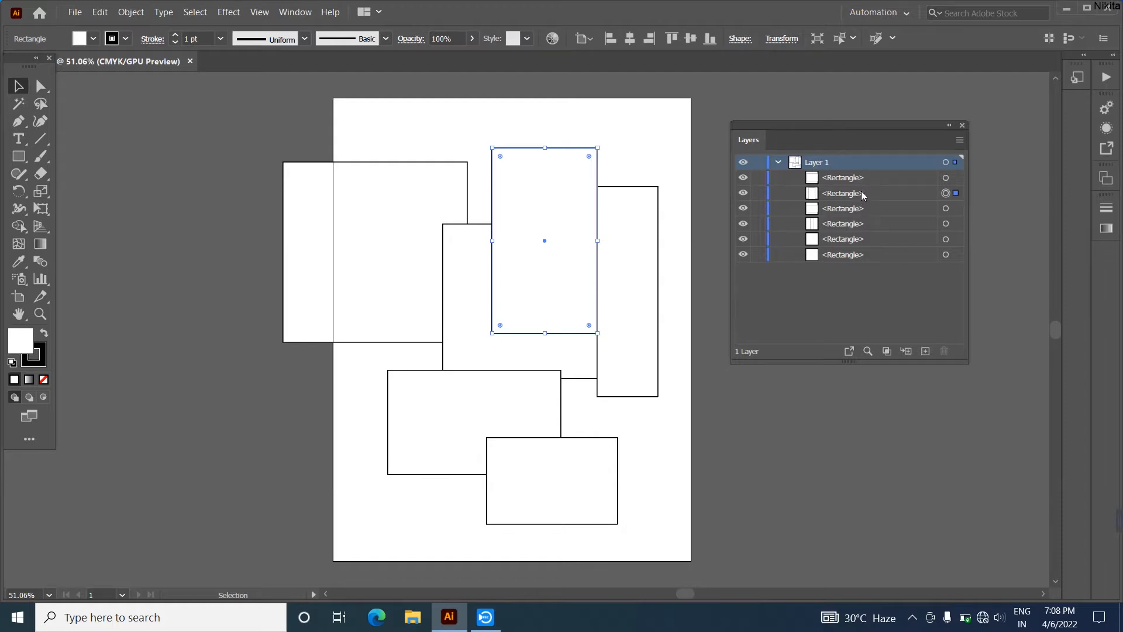
- Fill the rectangle overhanging the artboard's left edge with green and the tall central rectangle with dark blue
click(413, 158)
click(413, 197)
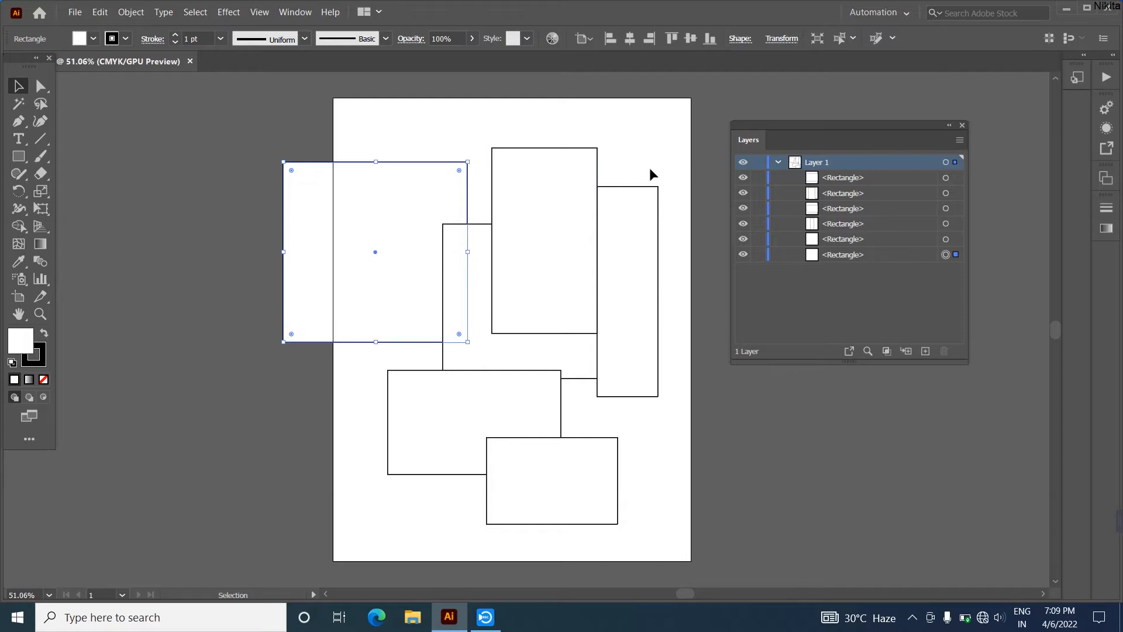
click(1111, 126)
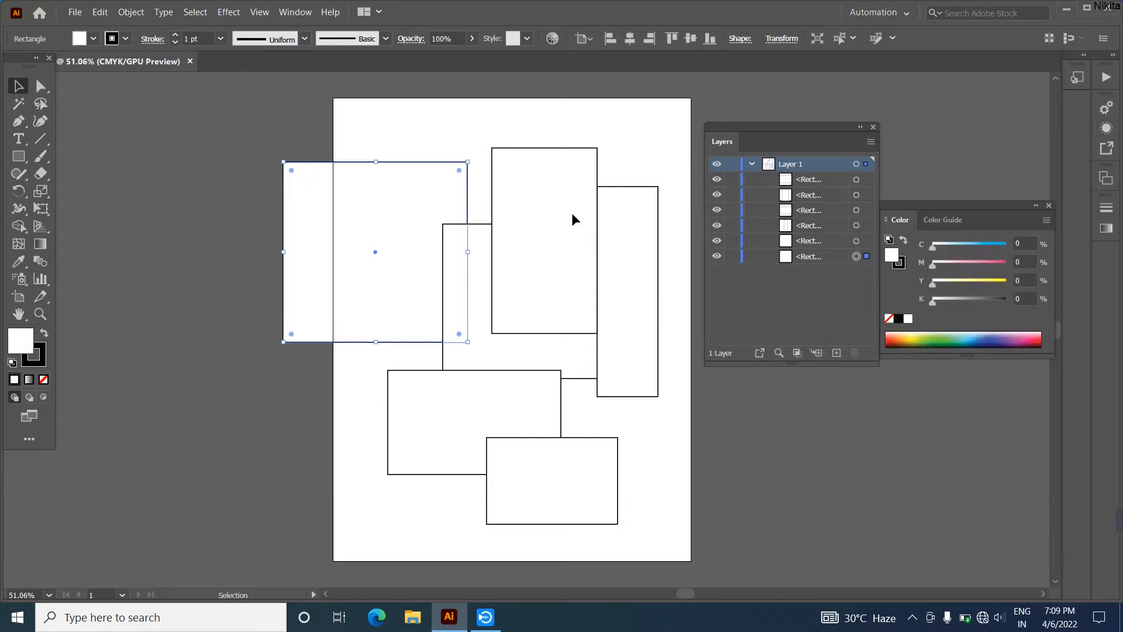
click(934, 338)
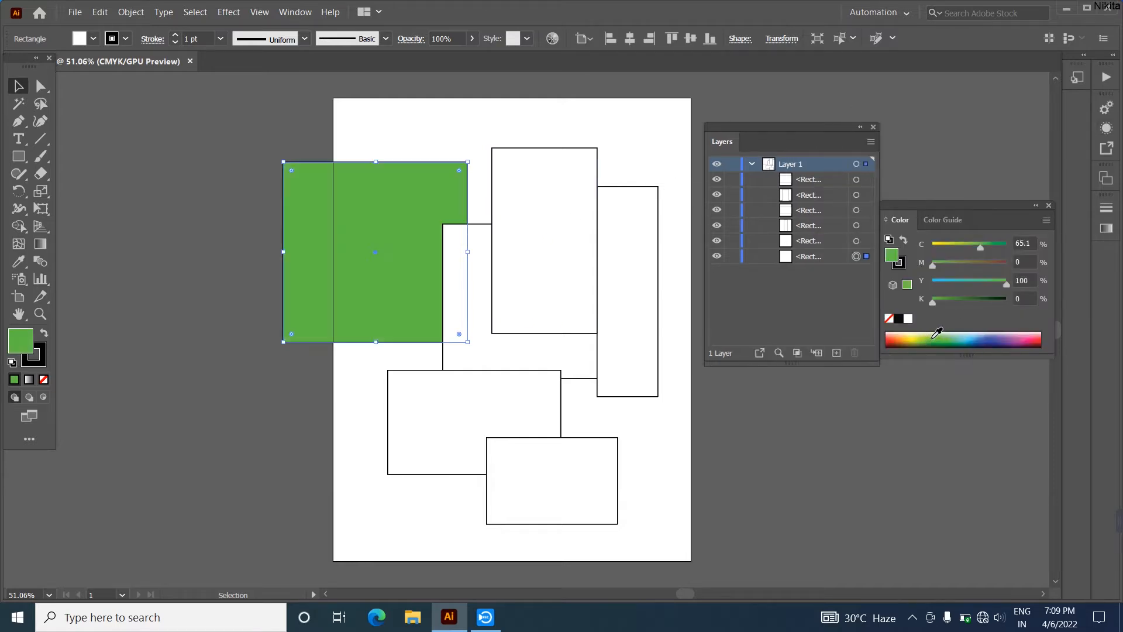
click(545, 193)
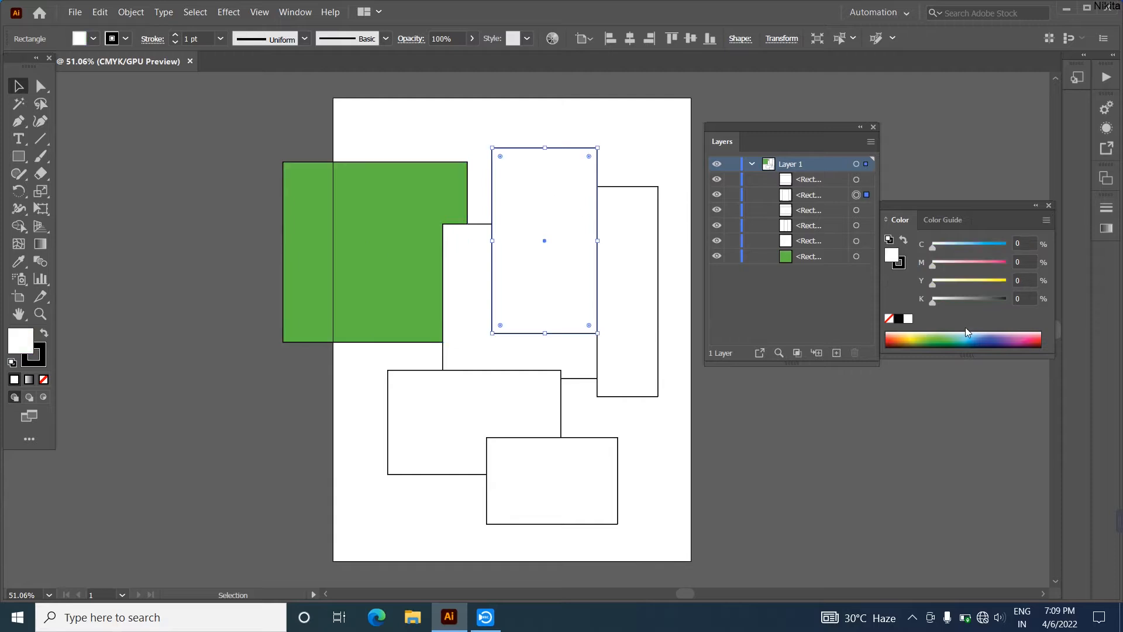
click(994, 339)
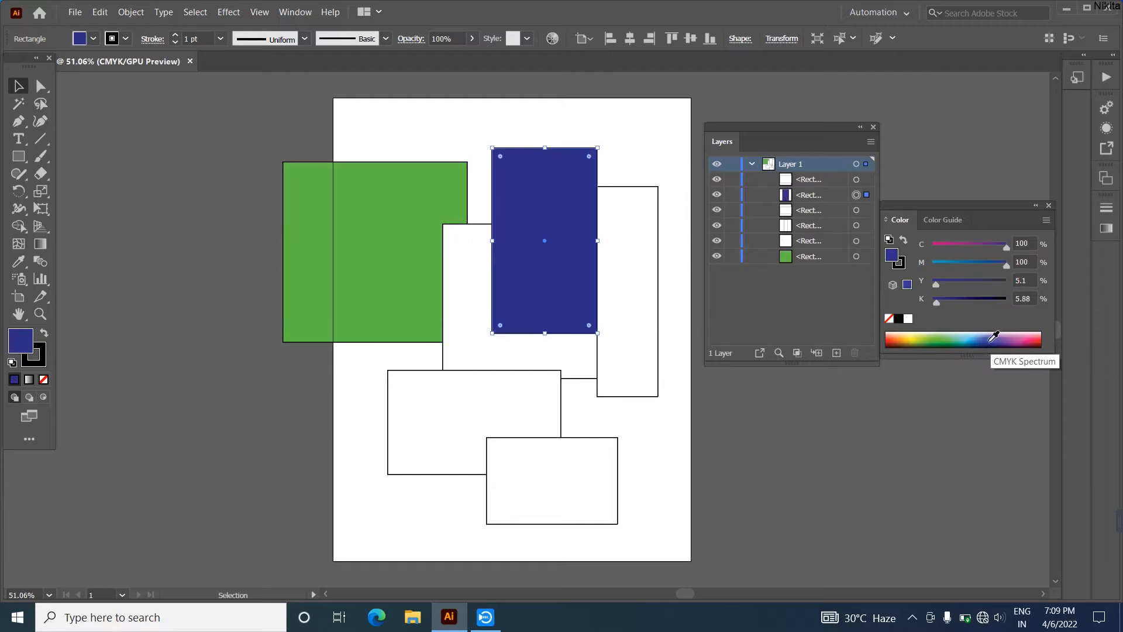
- Fill the narrow rectangle on the artboard's right side yellow, the large one behind the blue rectangle orange-red, and the lower-left one pink
click(631, 275)
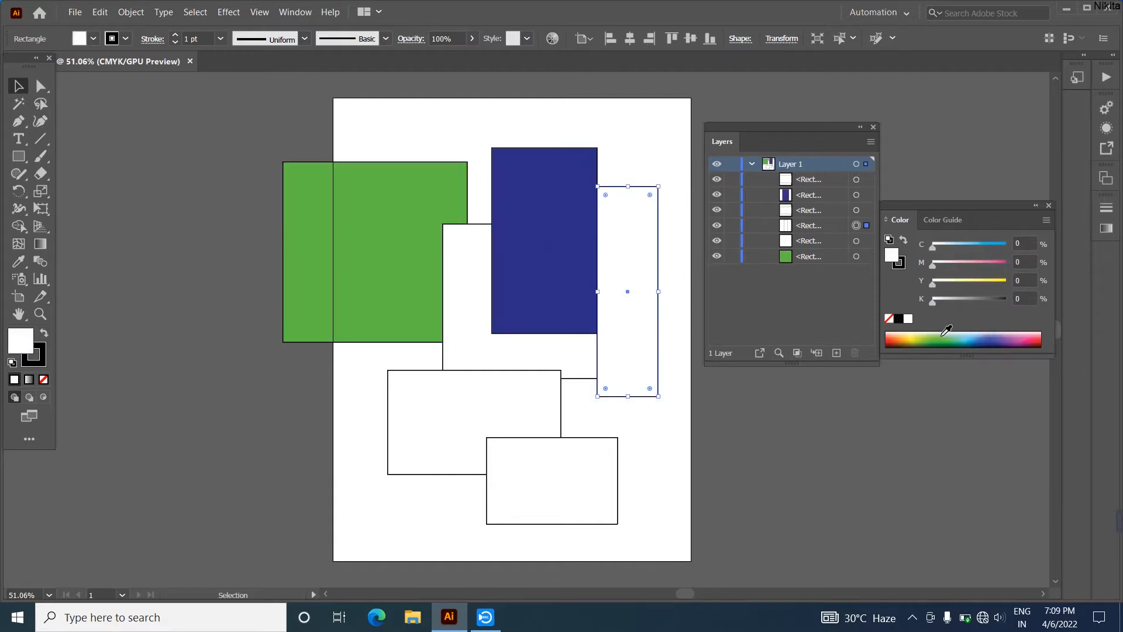
click(920, 332)
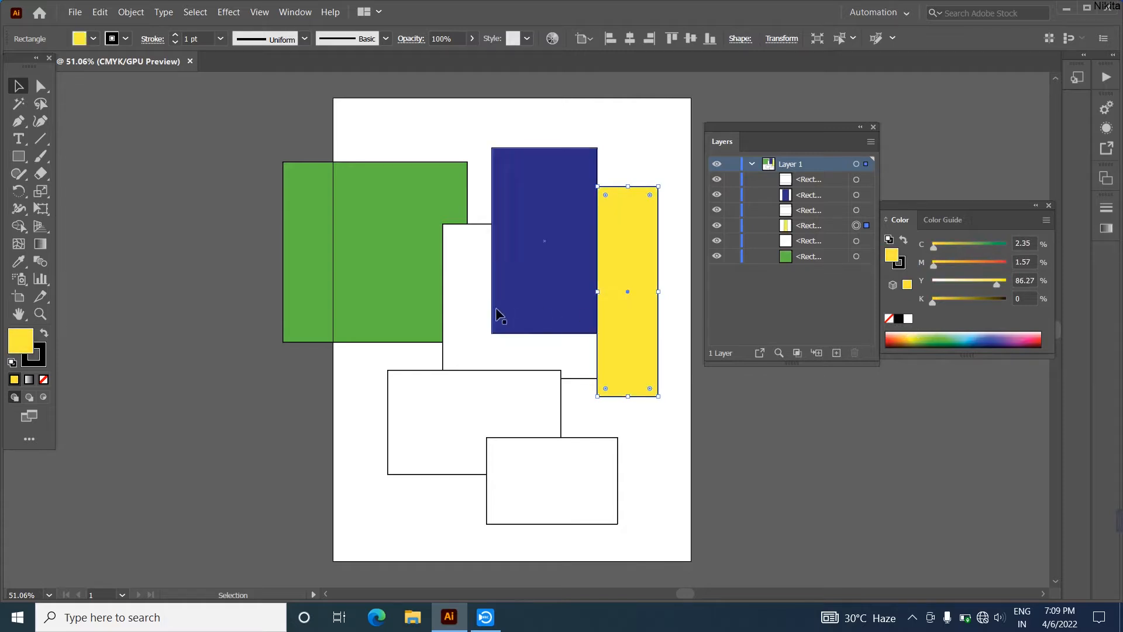
click(464, 314)
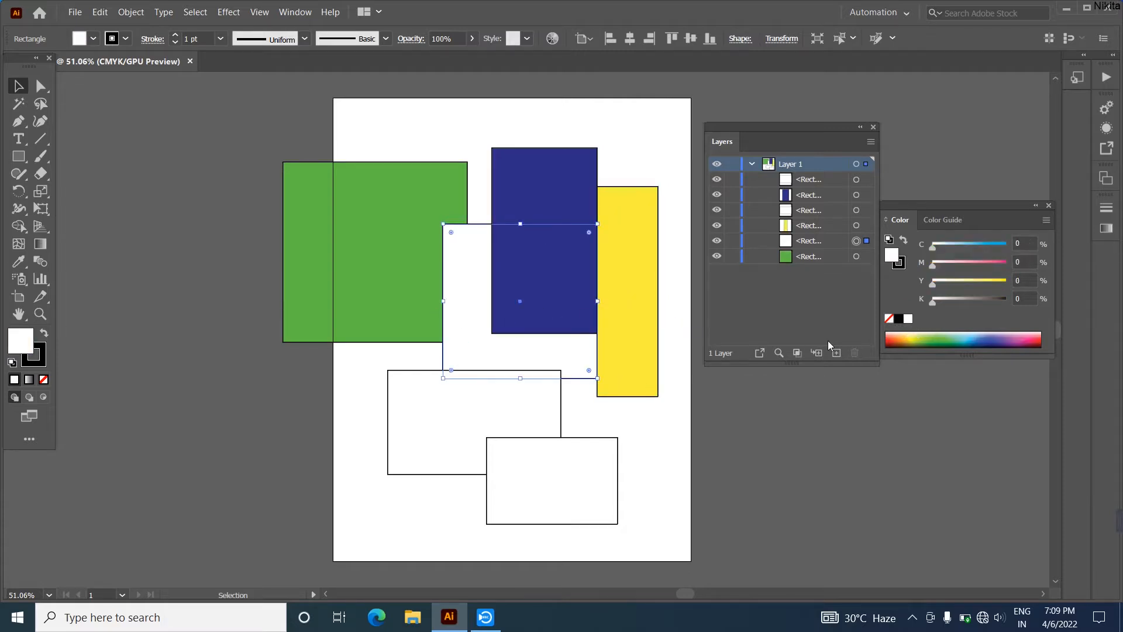
click(892, 332)
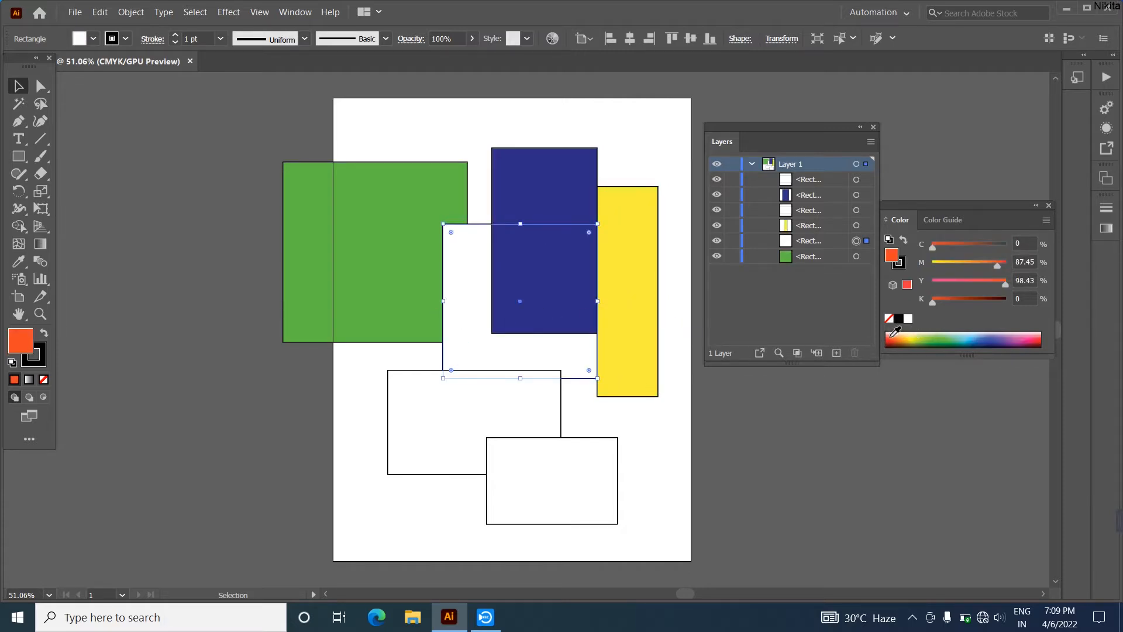
click(536, 413)
drag(1018, 336, 1021, 337)
- Shift the bottom rectangle slightly right and fill it light blue, and move the yellow rectangle slightly down and left
drag(599, 482, 620, 482)
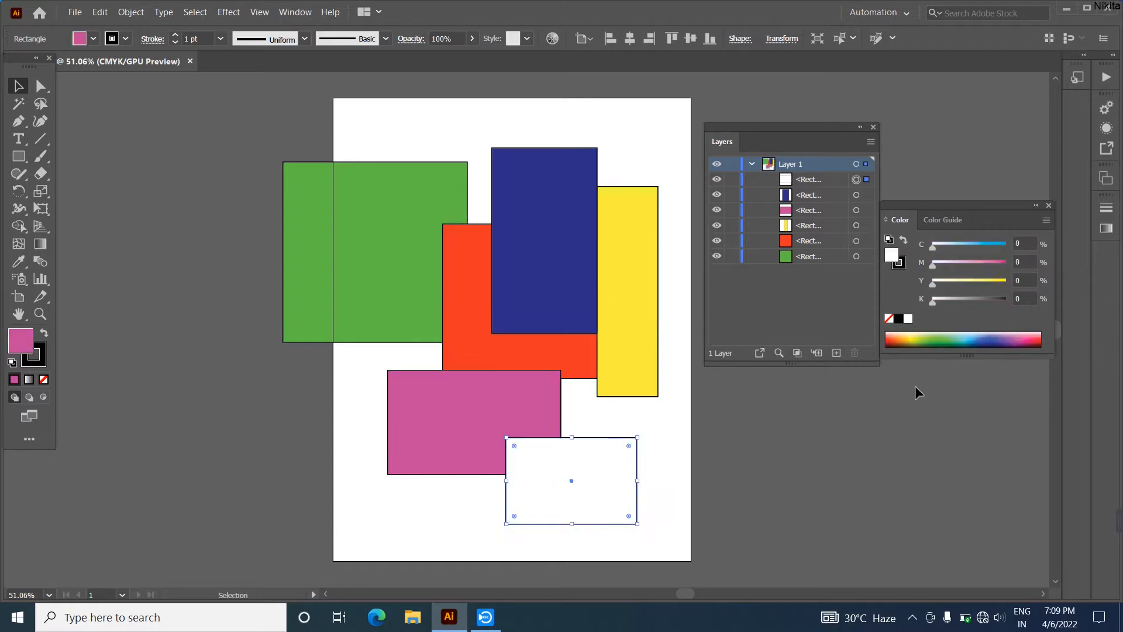
click(1032, 337)
drag(1034, 334, 969, 331)
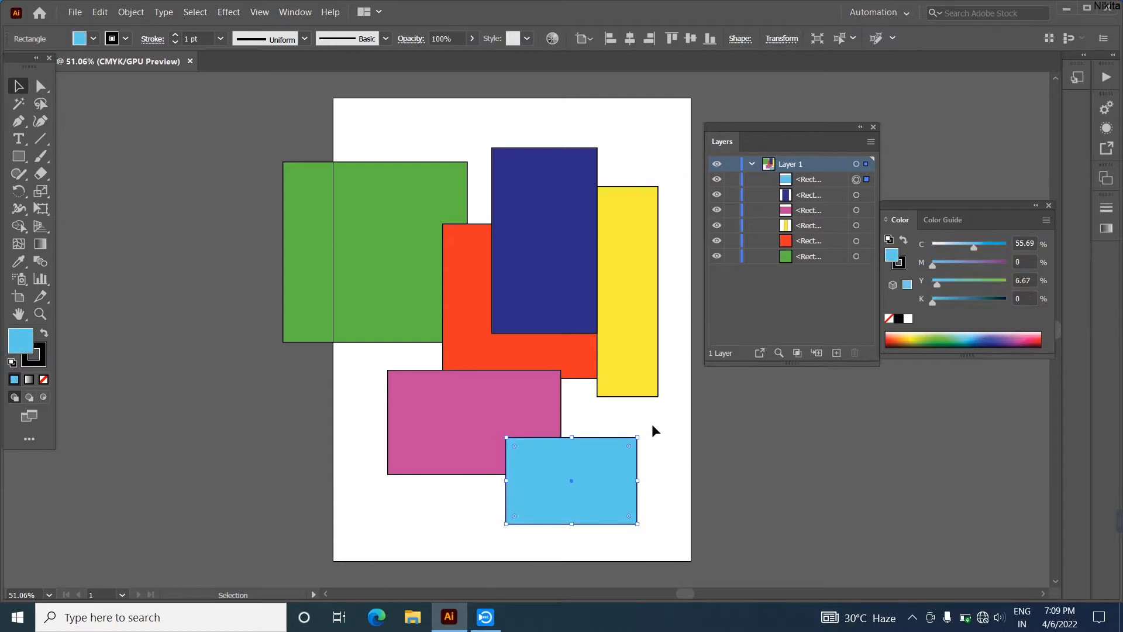
drag(652, 389, 645, 409)
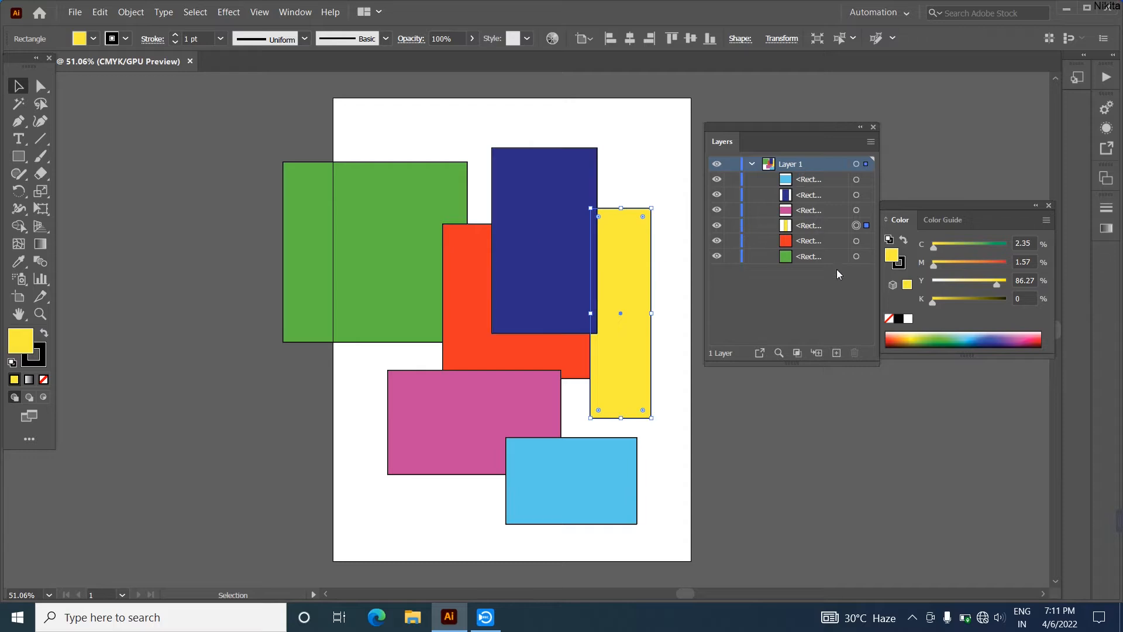
- Move the green rectangle to the top of Layer 1's stacking order, shift it right over the blue and orange-red rectangles, and collapse Layer 1
mouse_move(879, 305)
mouse_down()
mouse_move(924, 307)
mouse_move(867, 292)
mouse_up()
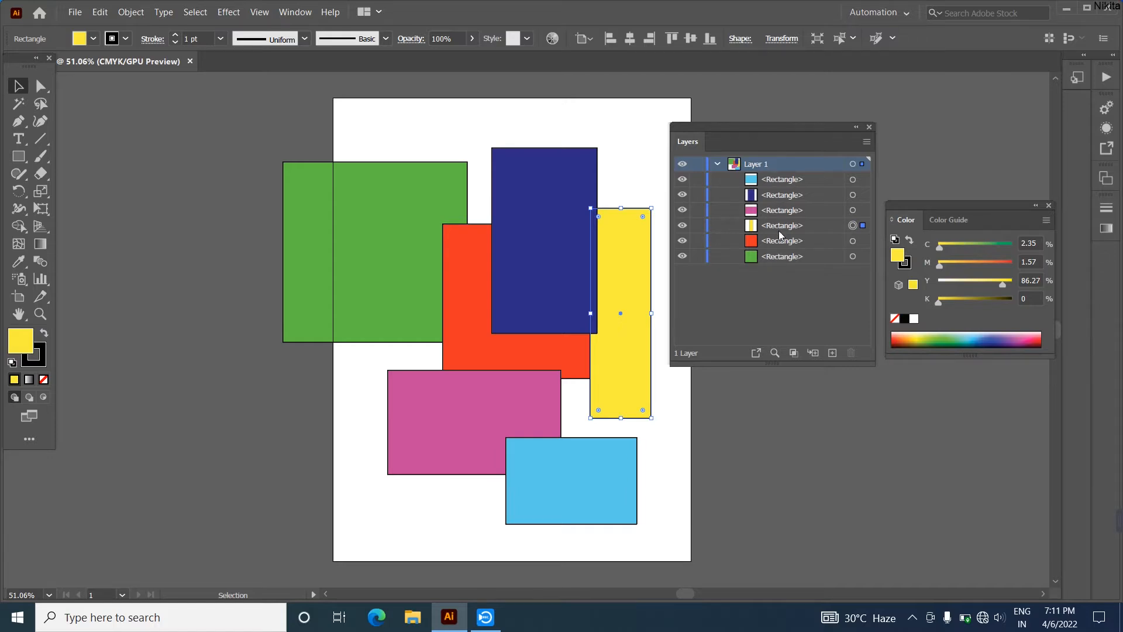
click(778, 256)
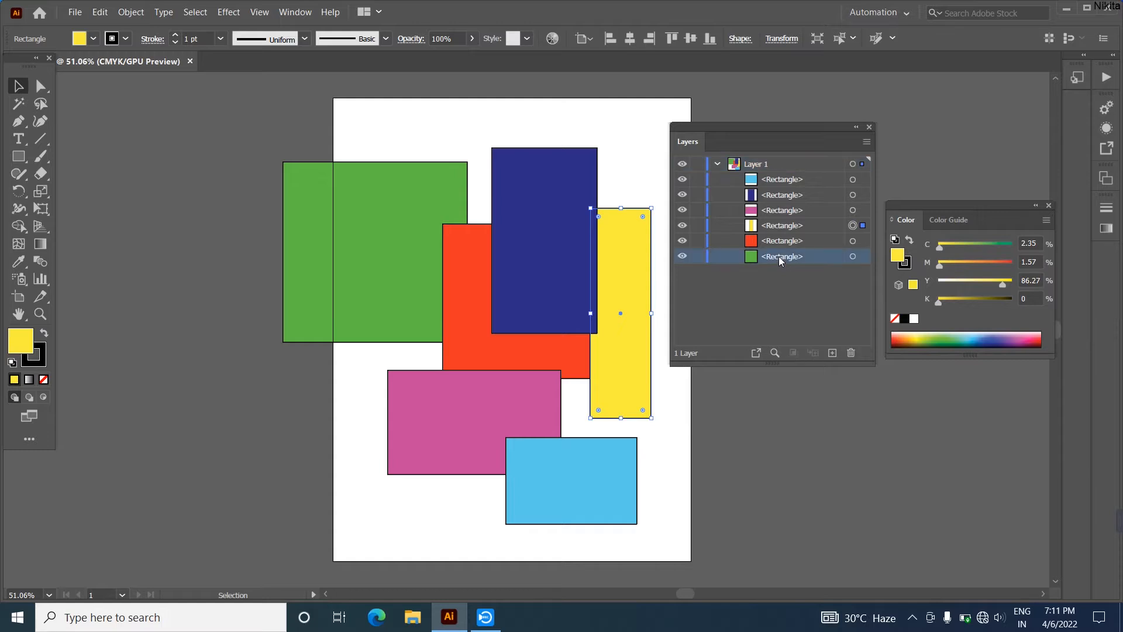
drag(778, 256, 783, 178)
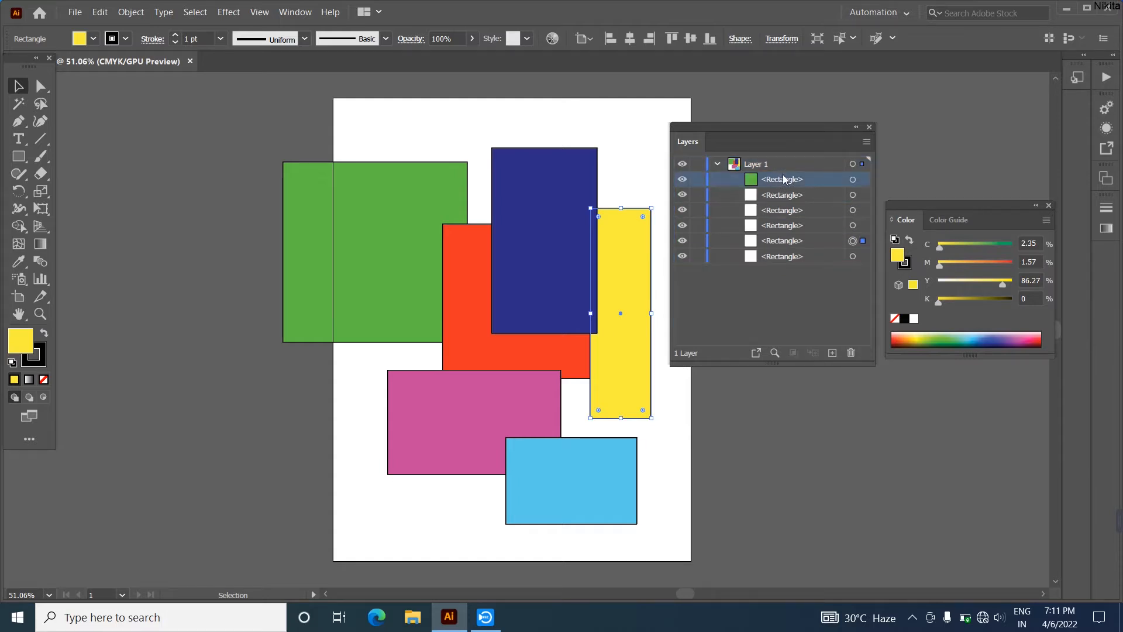
drag(421, 268, 519, 288)
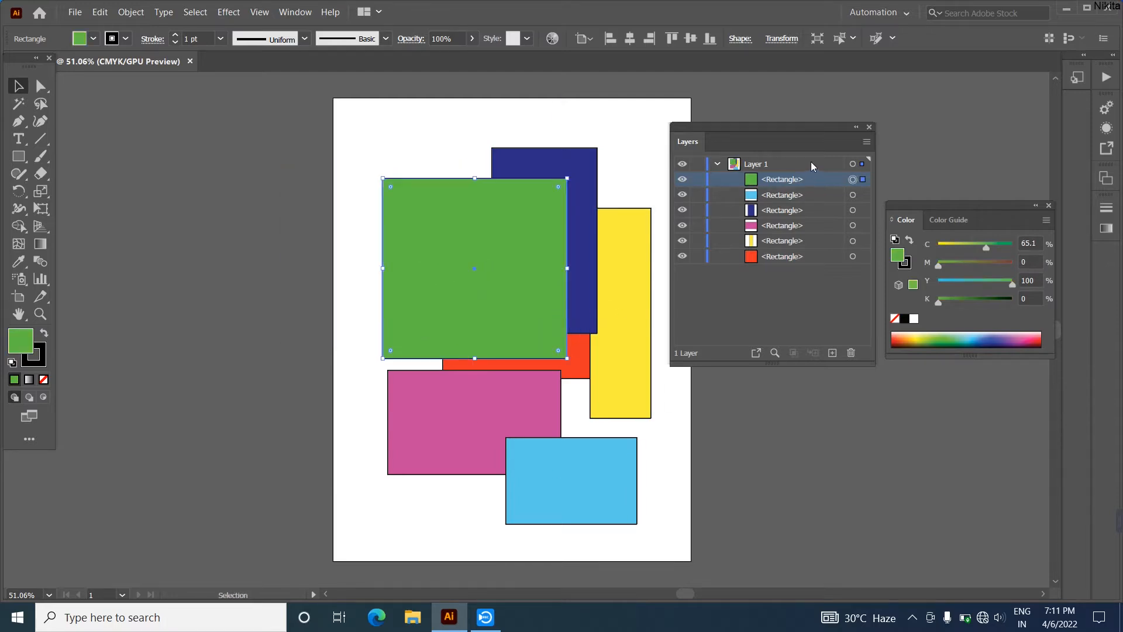
click(717, 164)
drag(760, 146, 788, 138)
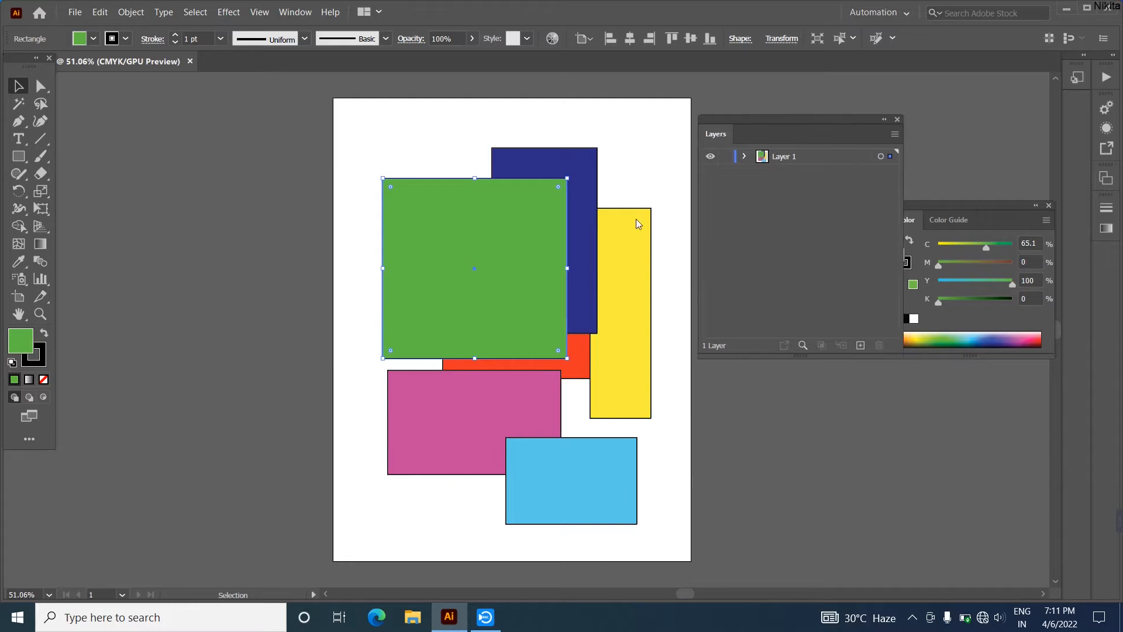
- Send the green rectangle to the back of the stack and bring it to the front again using the Arrange commands
right_click(493, 279)
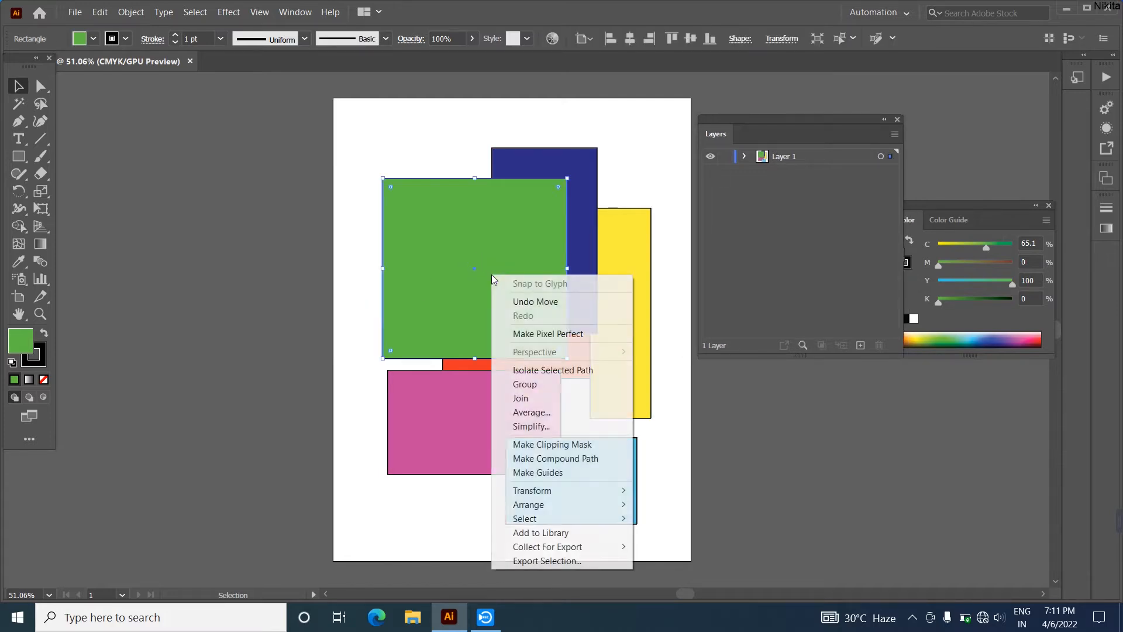
mouse_move(559, 505)
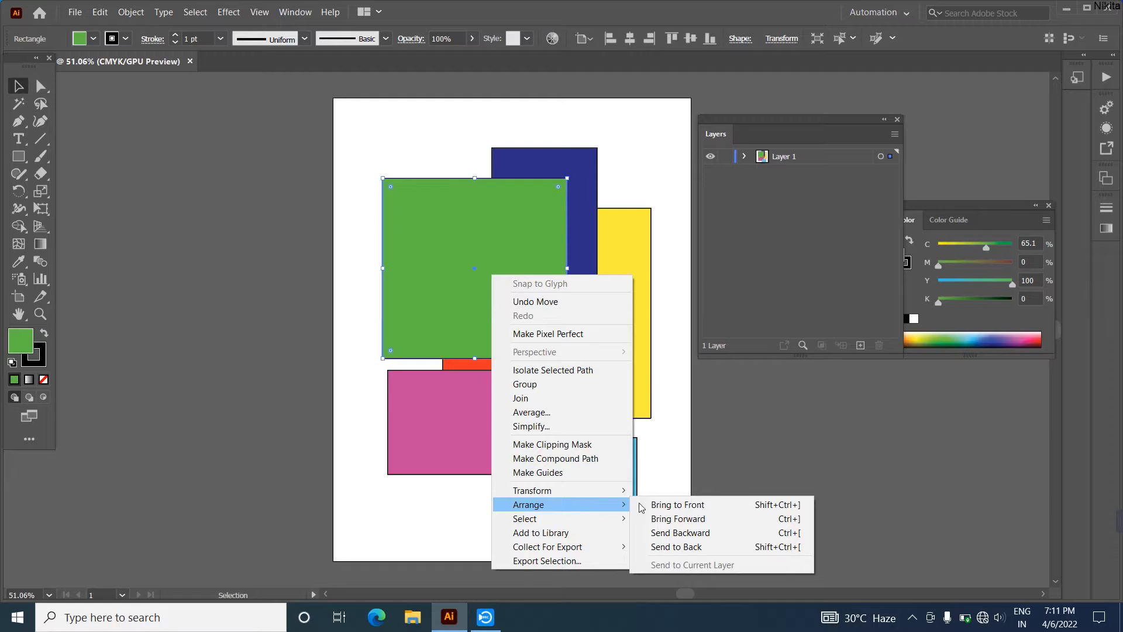
click(678, 547)
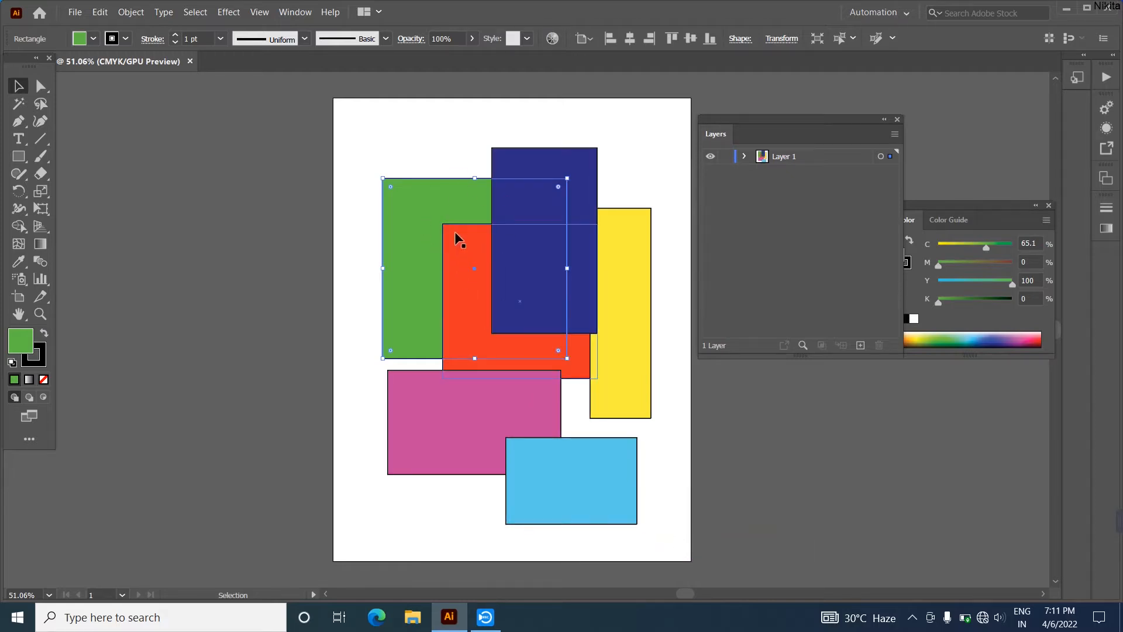
right_click(422, 222)
mouse_move(478, 460)
click(608, 456)
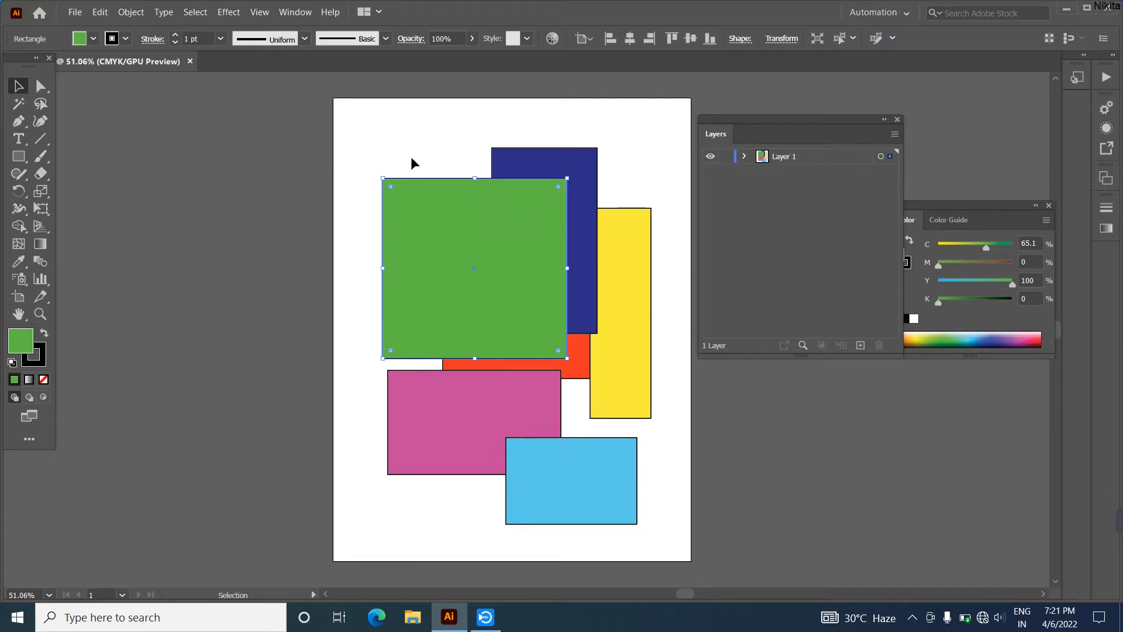
drag(361, 143, 648, 514)
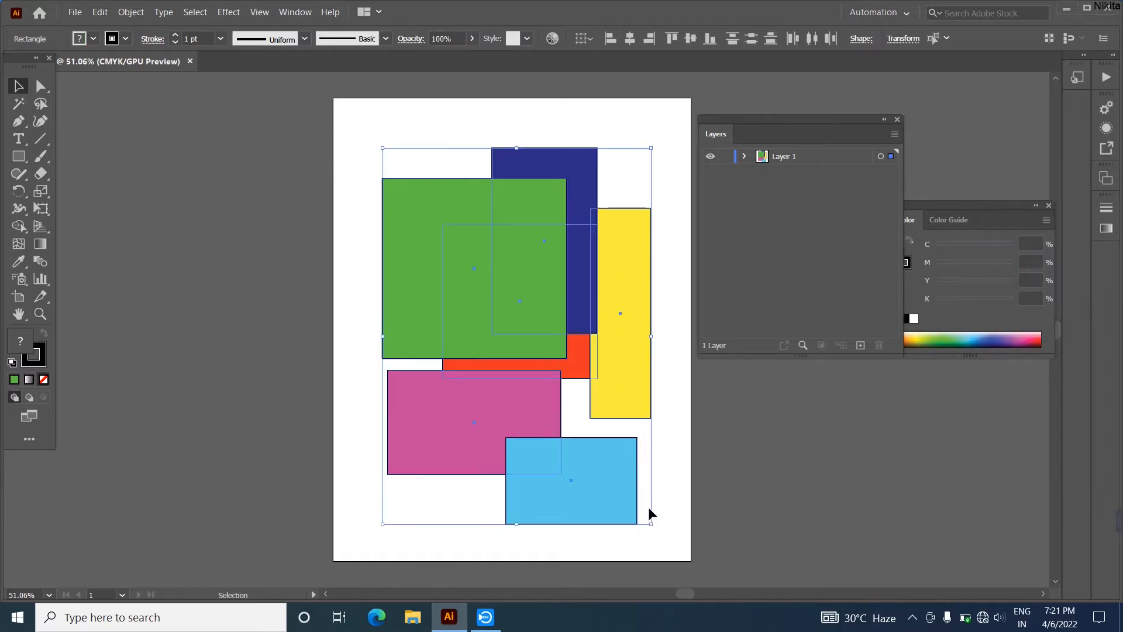
click(666, 462)
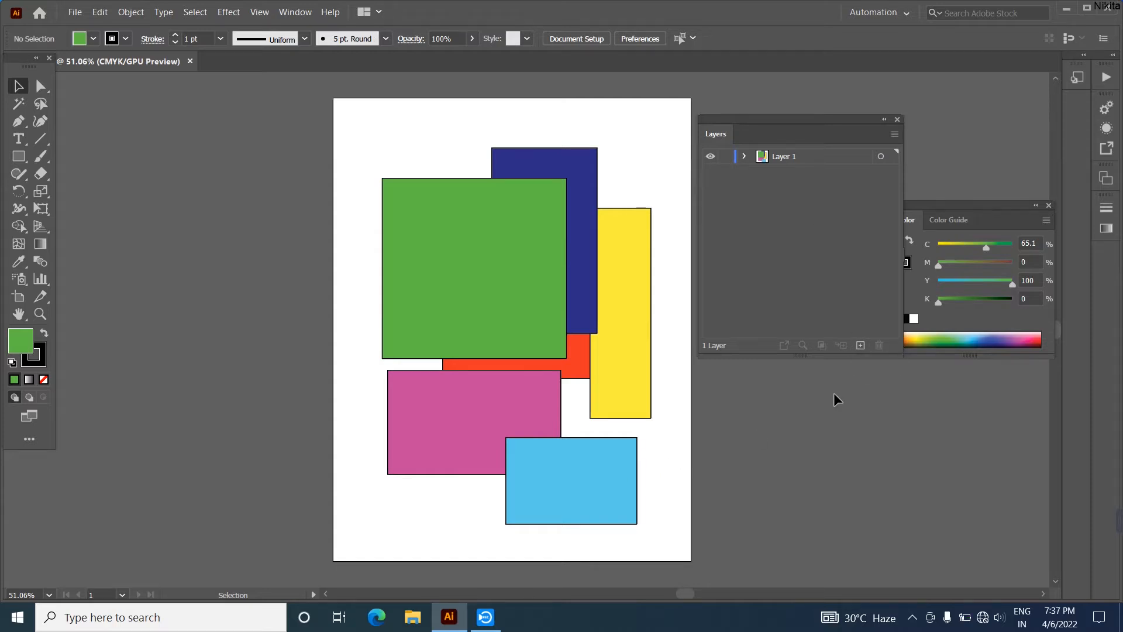
- Add a new layer above Layer 1 and draw three overlapping circles on it, placing the largest over the lower rectangles
click(860, 345)
click(18, 157)
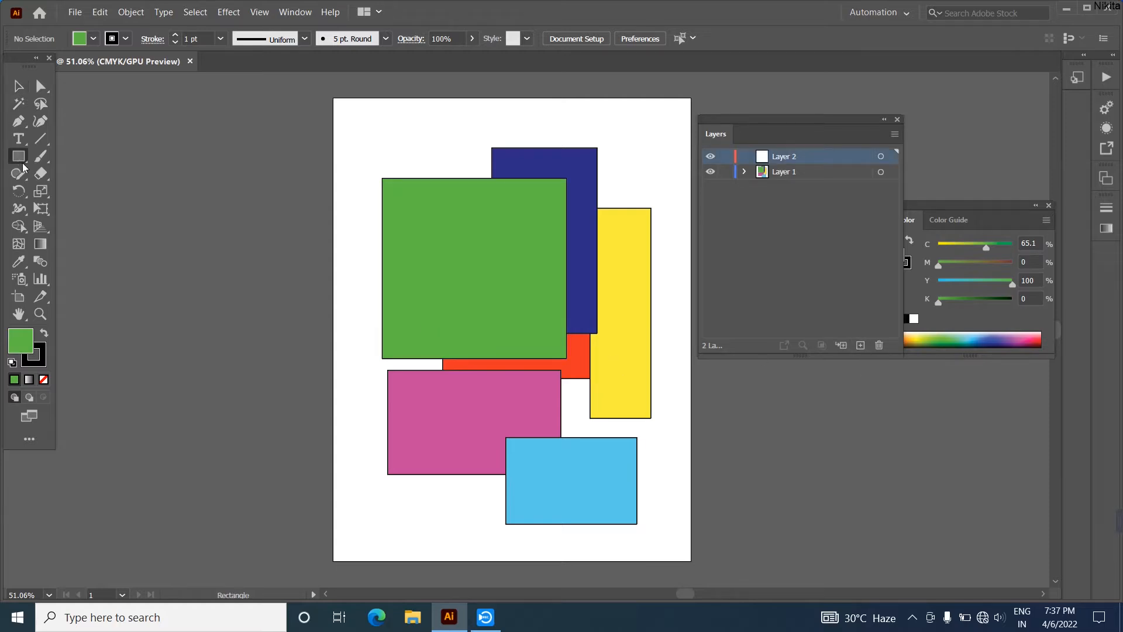
drag(19, 160, 70, 192)
mouse_move(453, 255)
mouse_down()
mouse_move(527, 342)
mouse_move(538, 340)
mouse_up()
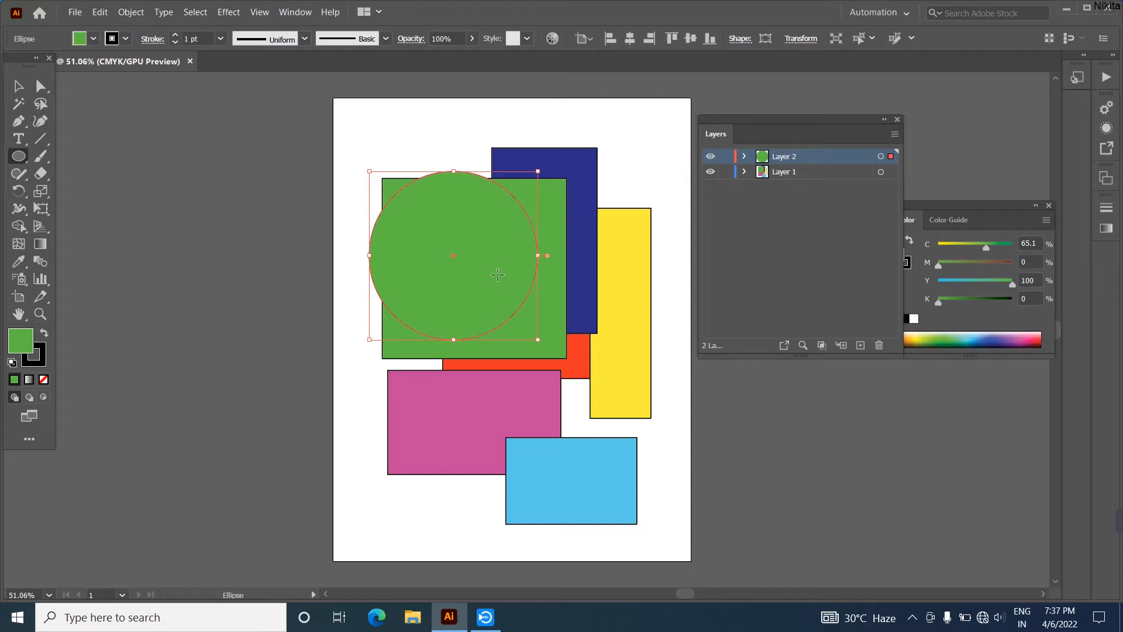
mouse_move(498, 274)
mouse_down()
mouse_move(564, 345)
mouse_move(560, 336)
mouse_up()
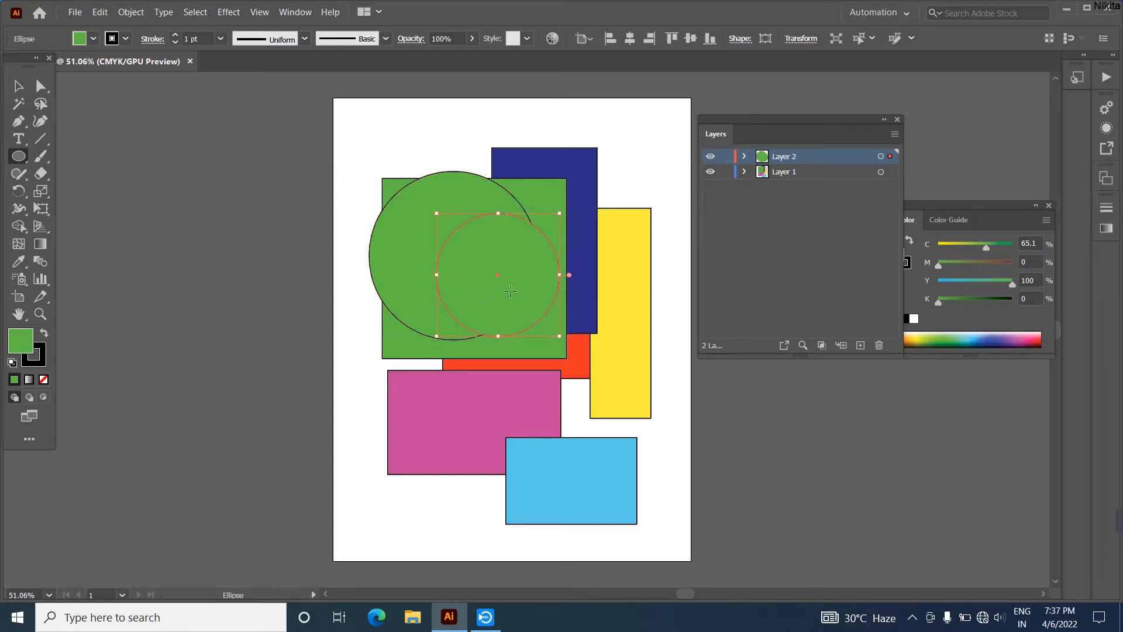
drag(502, 289, 616, 402)
key(v)
drag(541, 321, 577, 414)
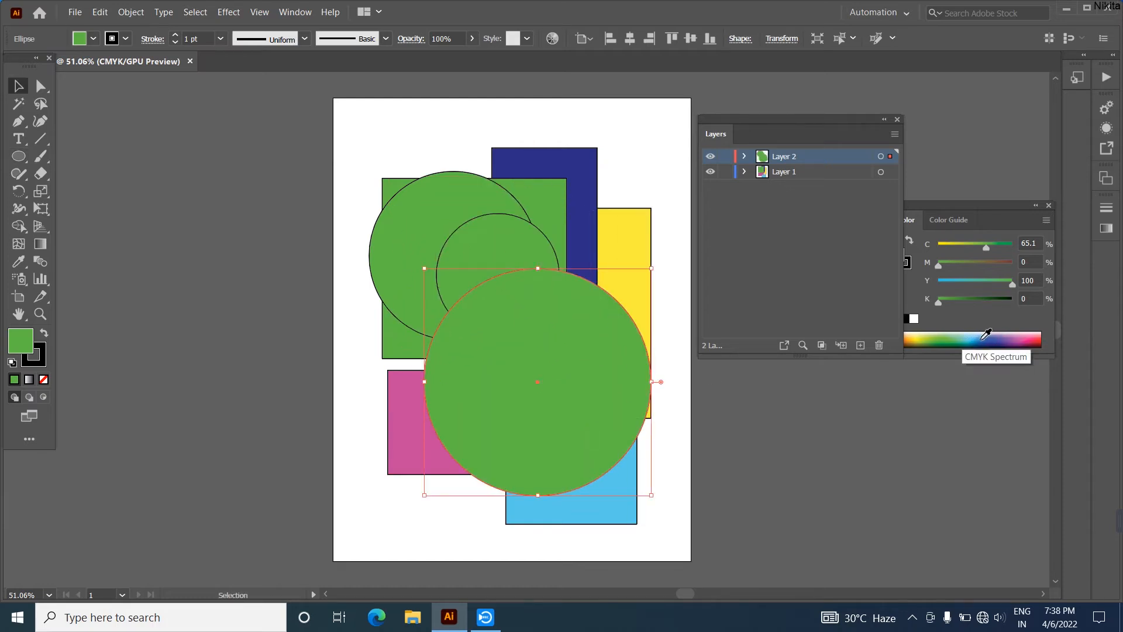
- Fill the largest circle with blue, the smallest one with light blue and the upper-left one with red
click(988, 333)
click(497, 240)
click(944, 336)
click(398, 234)
click(1036, 339)
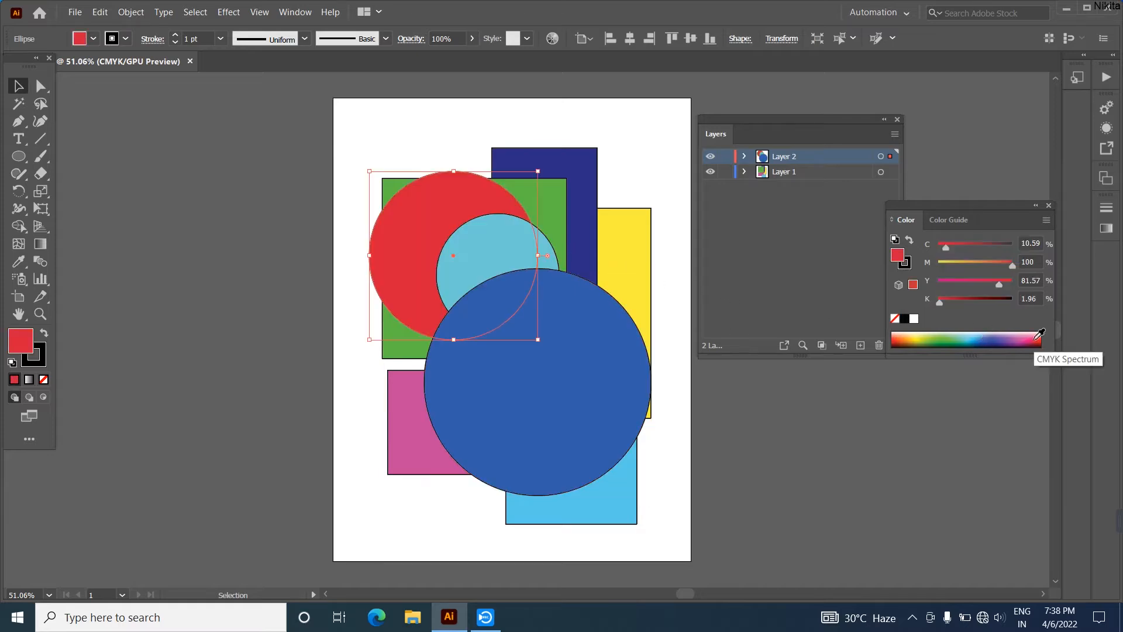
click(453, 234)
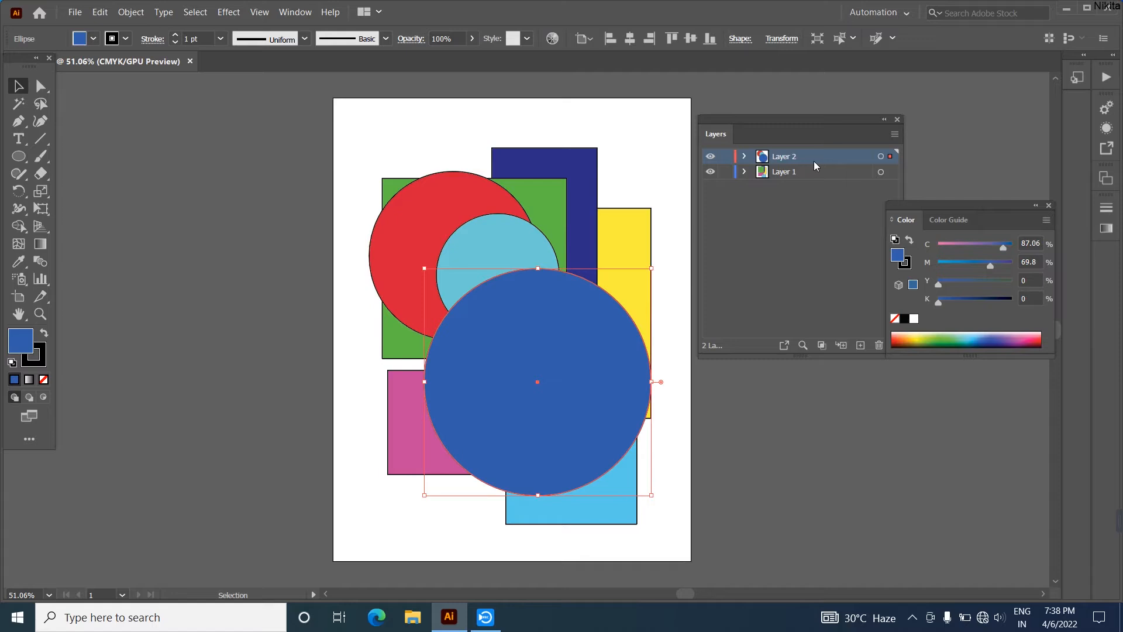
- Hide and show Layer 2's circles, and do the same with Layer 1's rectangles
click(710, 158)
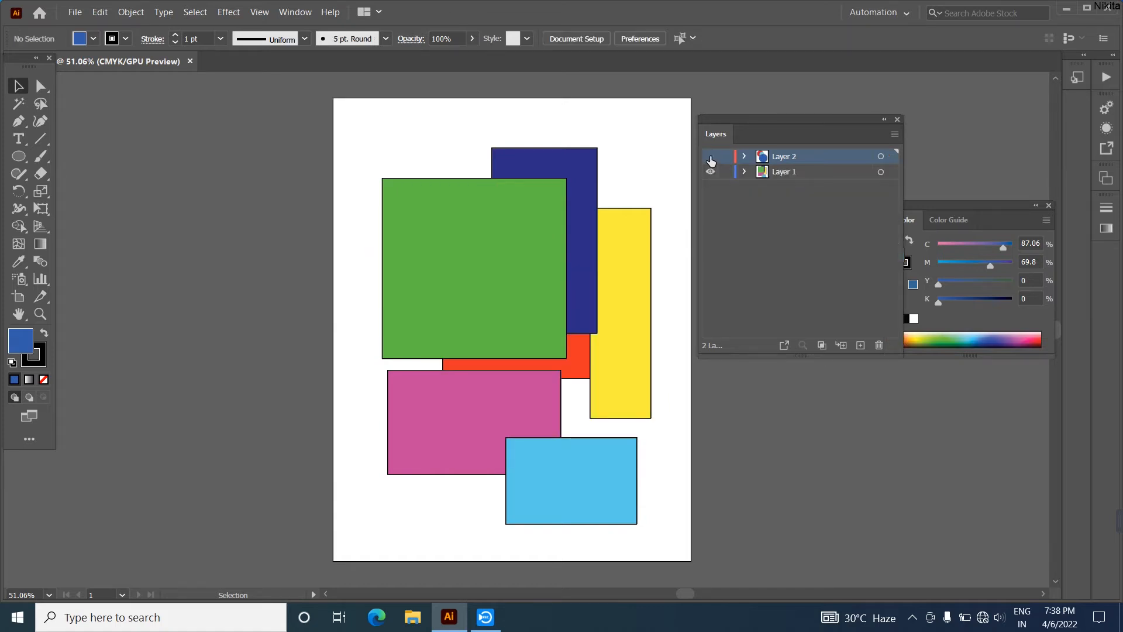
click(711, 158)
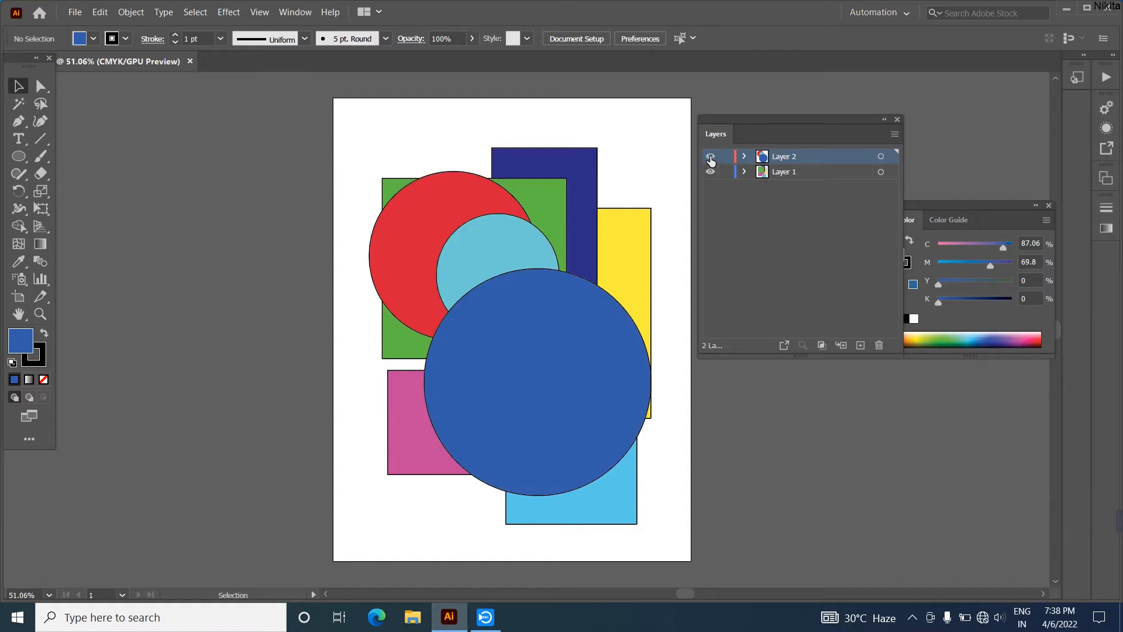
click(709, 172)
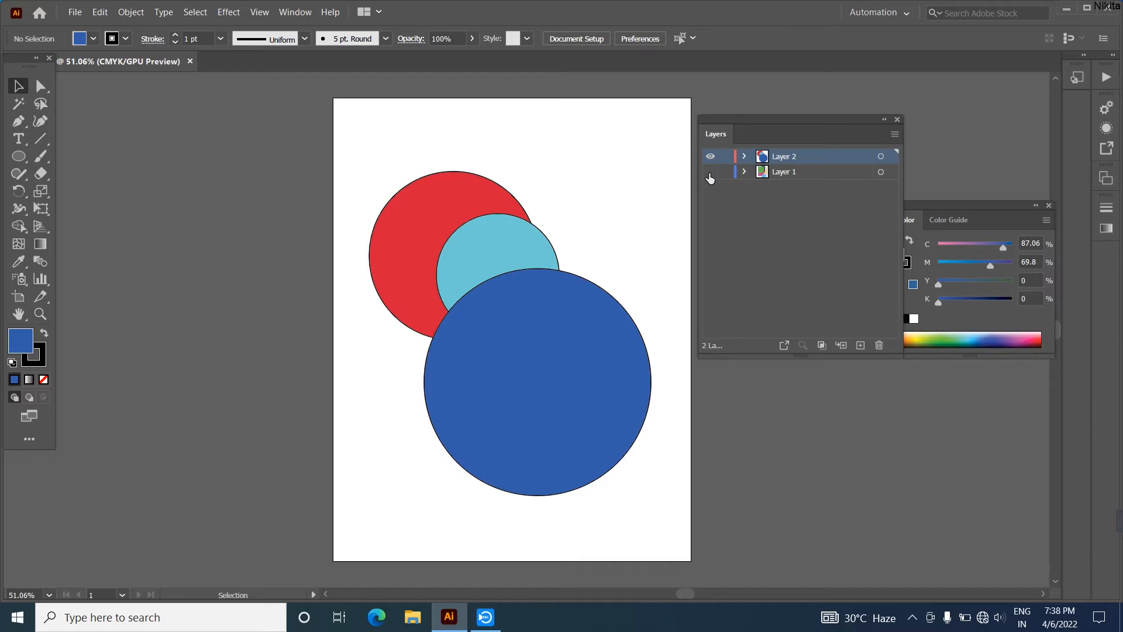
click(710, 172)
- Lock Layer 2 and move Layer 1's green, yellow and orange-red rectangles down and left beneath the circles
click(726, 156)
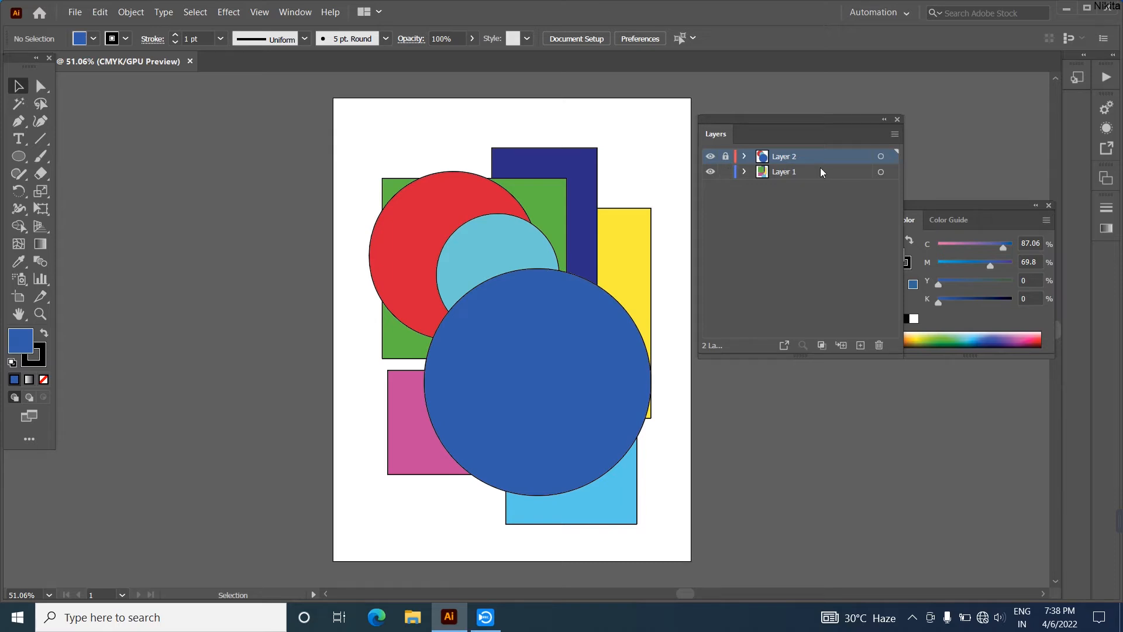
drag(537, 290, 469, 328)
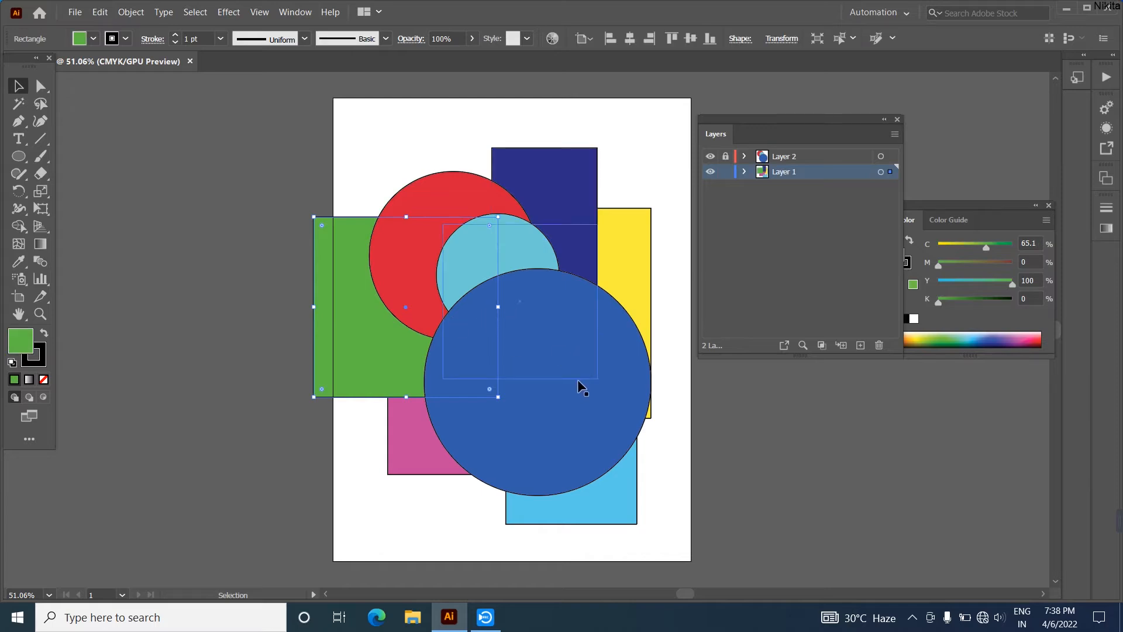
click(589, 424)
drag(590, 366, 559, 368)
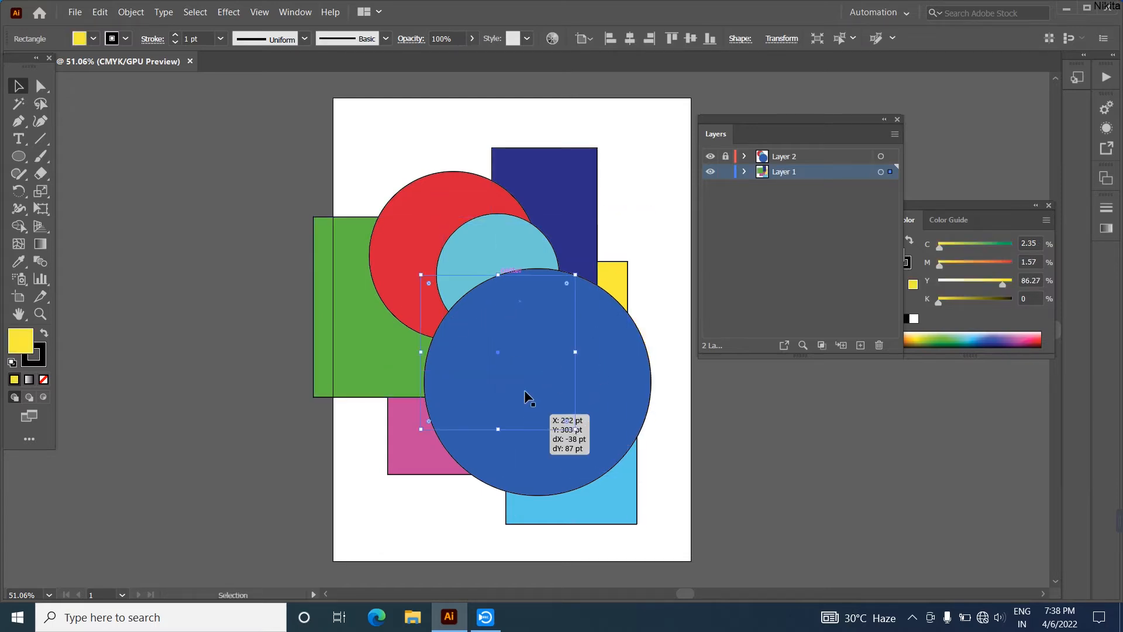
- Nudge the green rectangle slightly right and down, and move the light blue rectangle a little lower
drag(352, 313, 356, 319)
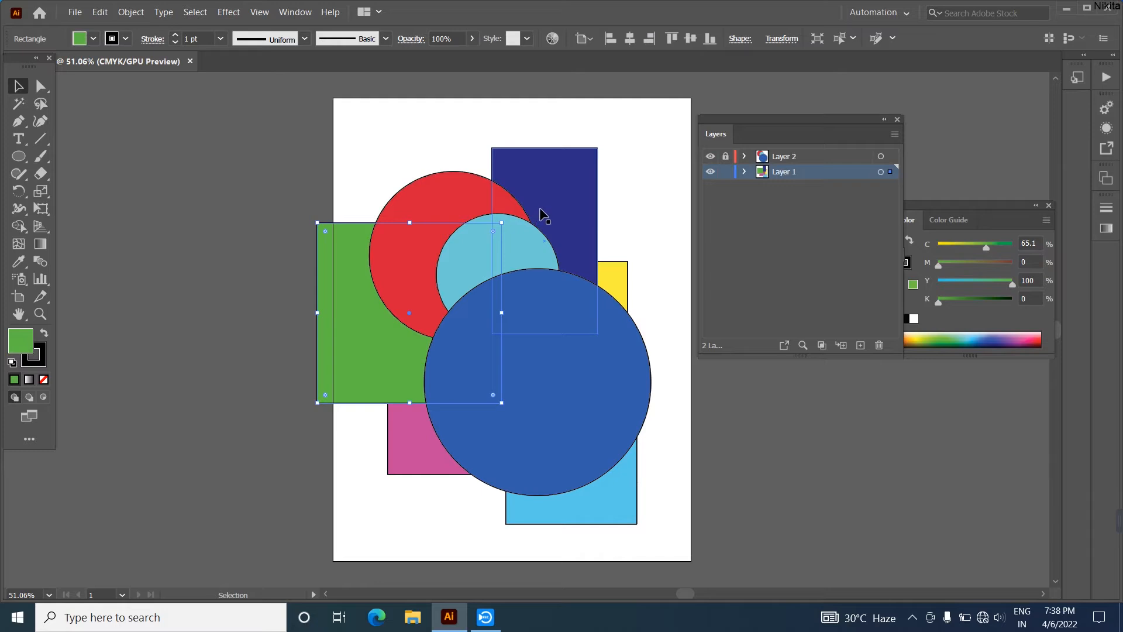
click(549, 222)
click(591, 497)
drag(593, 497, 596, 522)
click(795, 221)
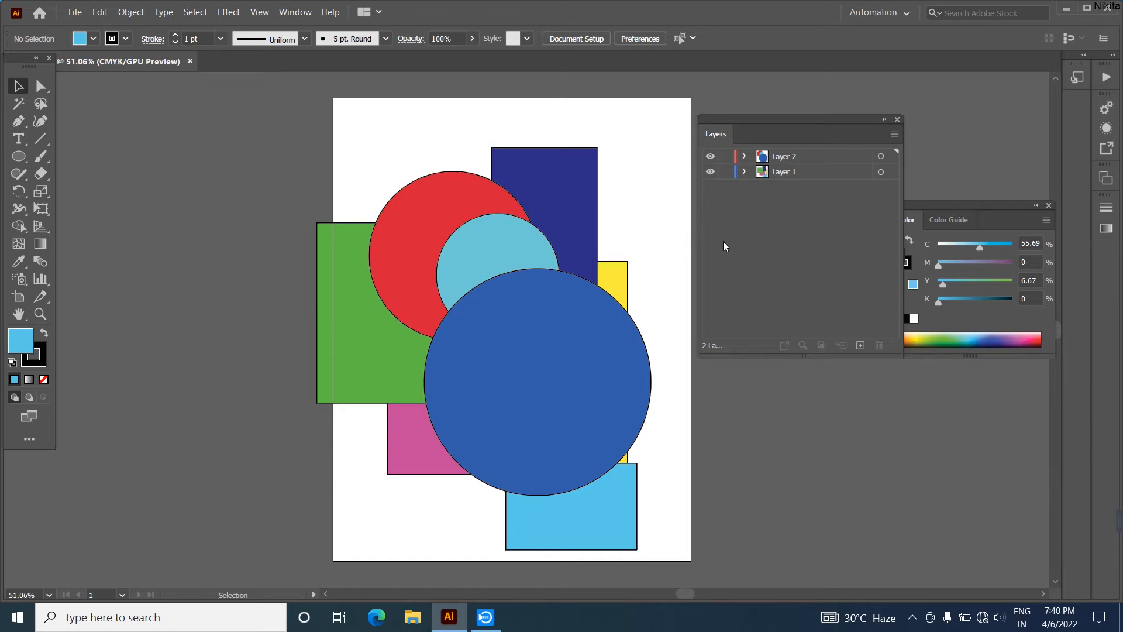
- Select all shapes on both layers and move them together slightly right and up on the artboard
drag(343, 105, 671, 562)
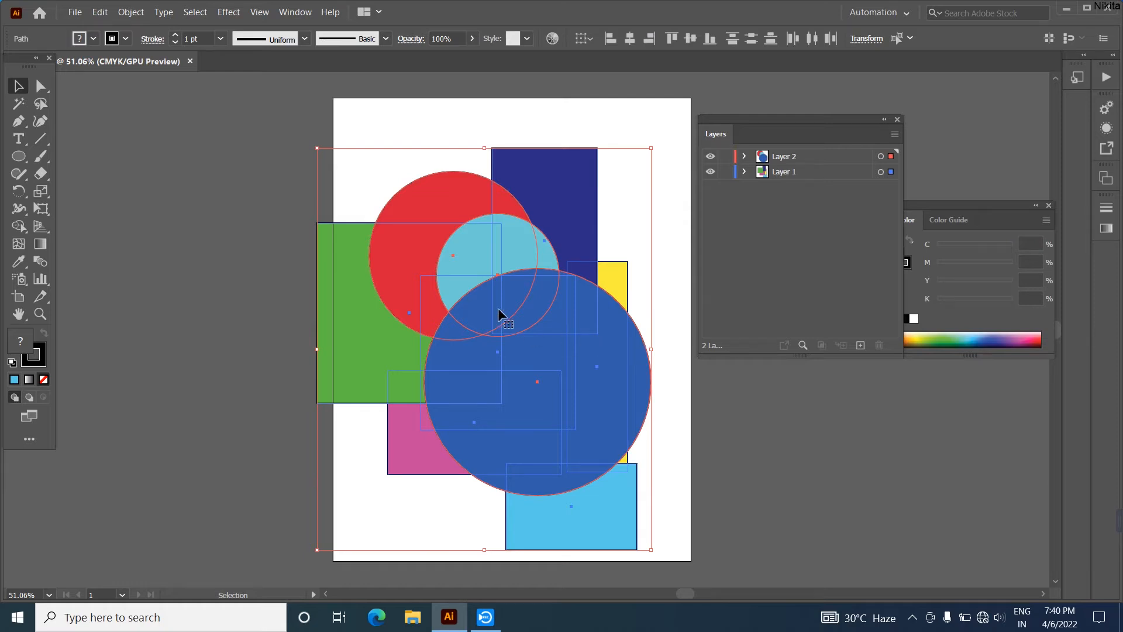
mouse_move(514, 321)
mouse_down()
mouse_move(342, 323)
mouse_move(401, 311)
mouse_move(552, 313)
mouse_move(531, 309)
mouse_up()
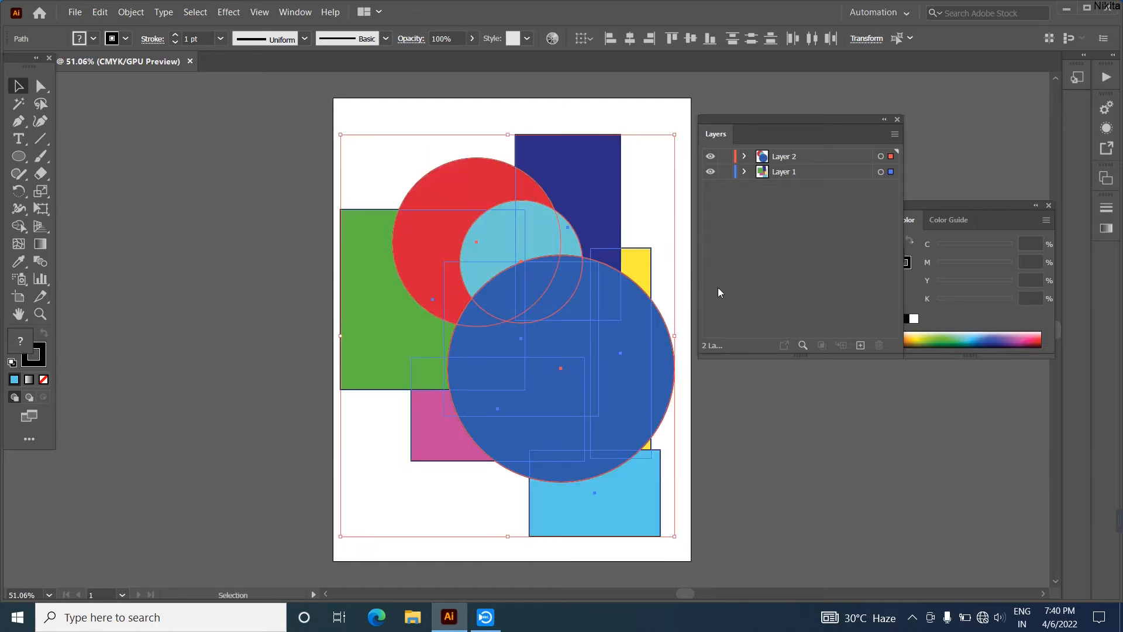
click(691, 455)
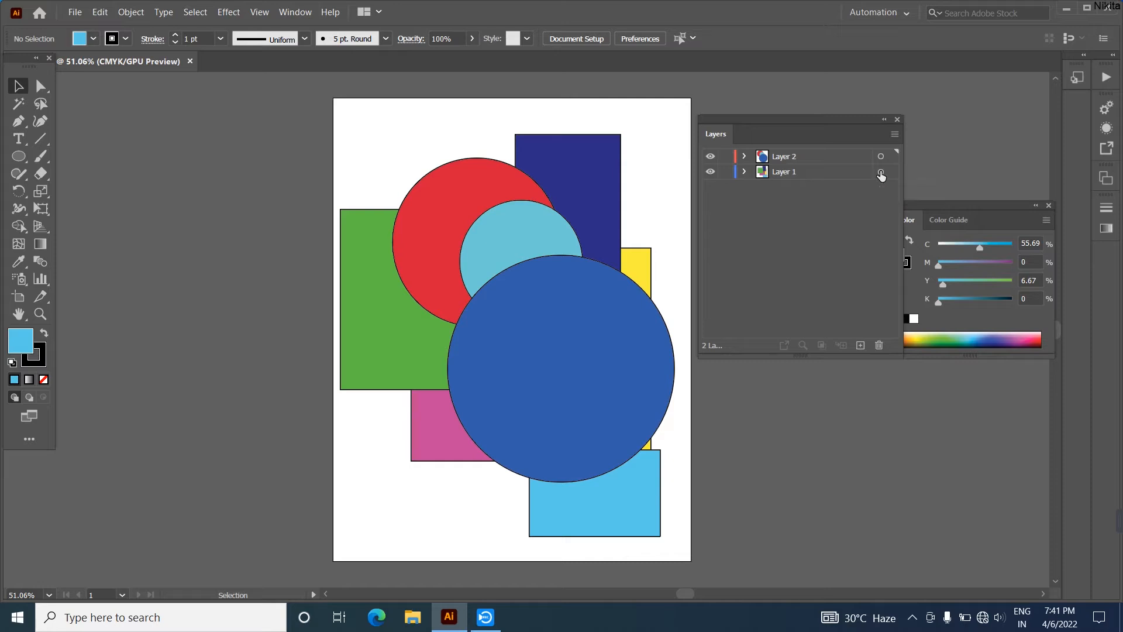
- Select everything on Layer 1, move it left away from the circles, and undo the move
click(881, 173)
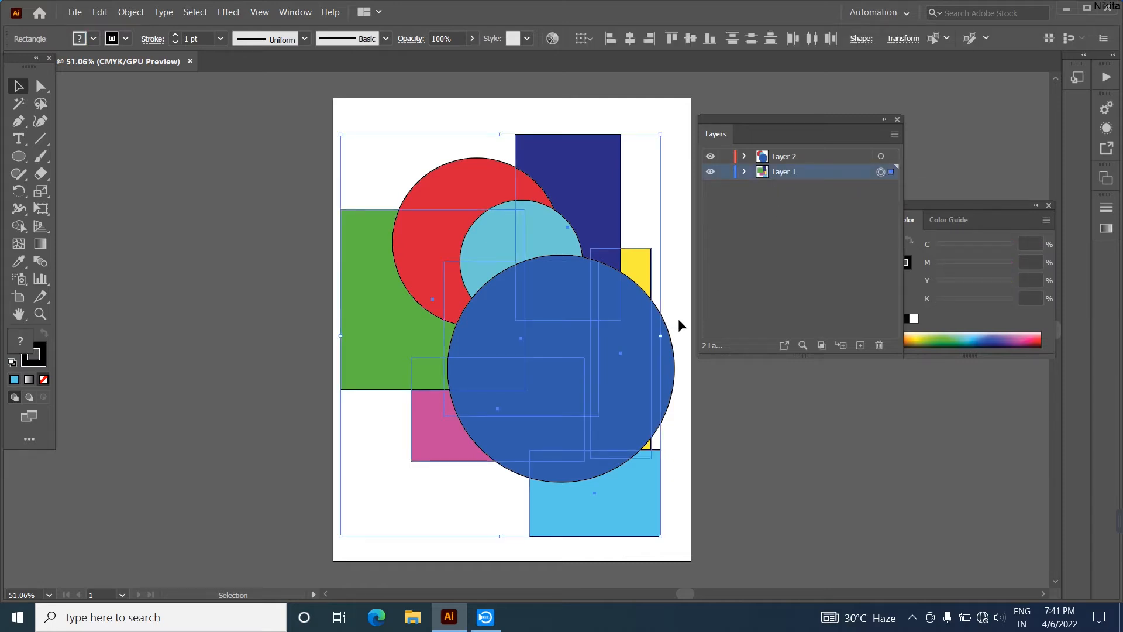
drag(421, 307, 92, 338)
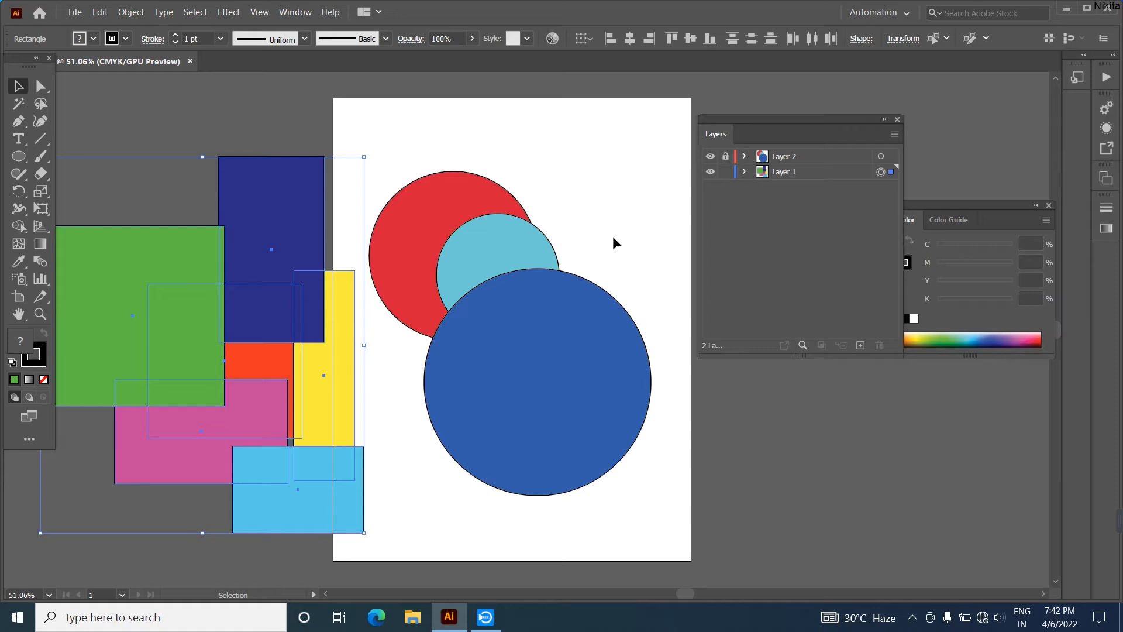
key(ctrl+z)
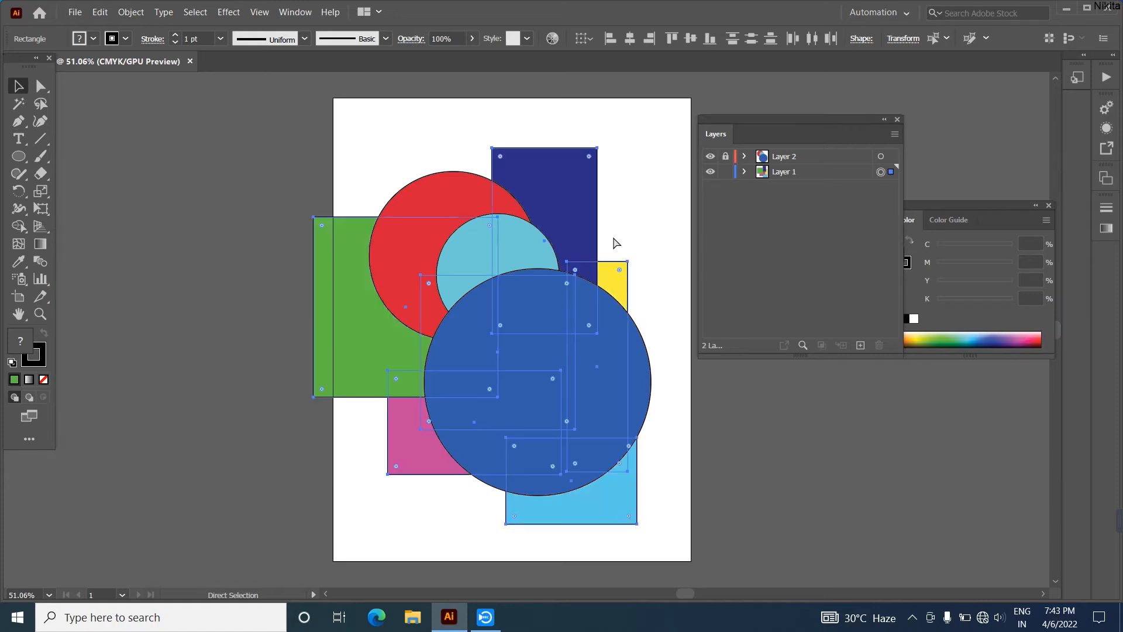
click(663, 179)
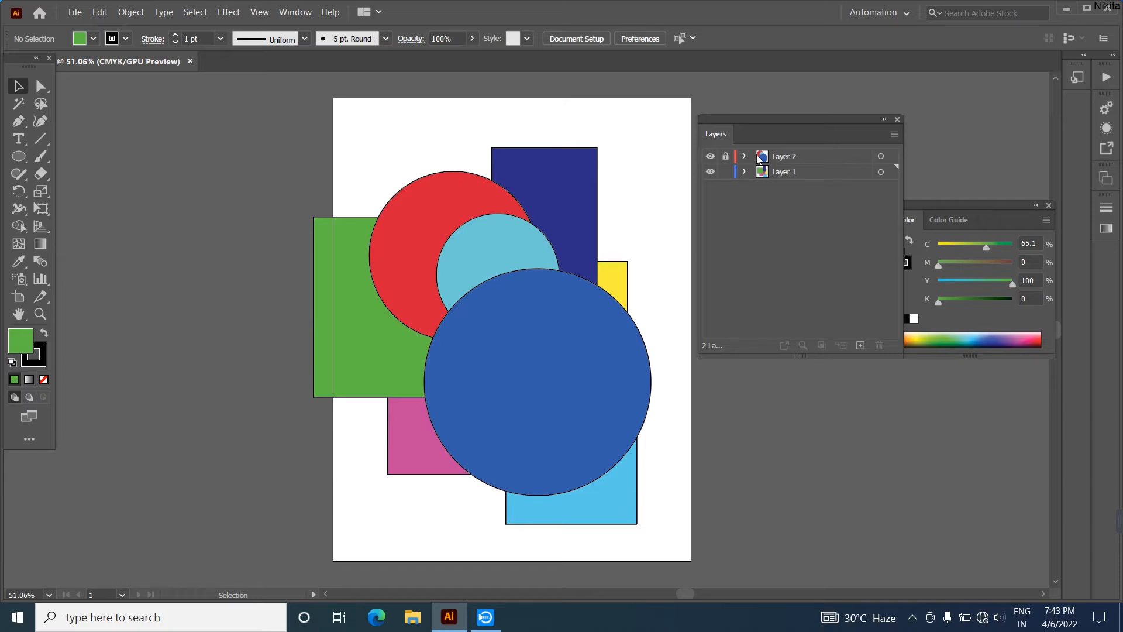
- Unlock Layer 2 and move it below Layer 1 in the stacking order
click(724, 156)
click(812, 158)
drag(812, 157, 810, 180)
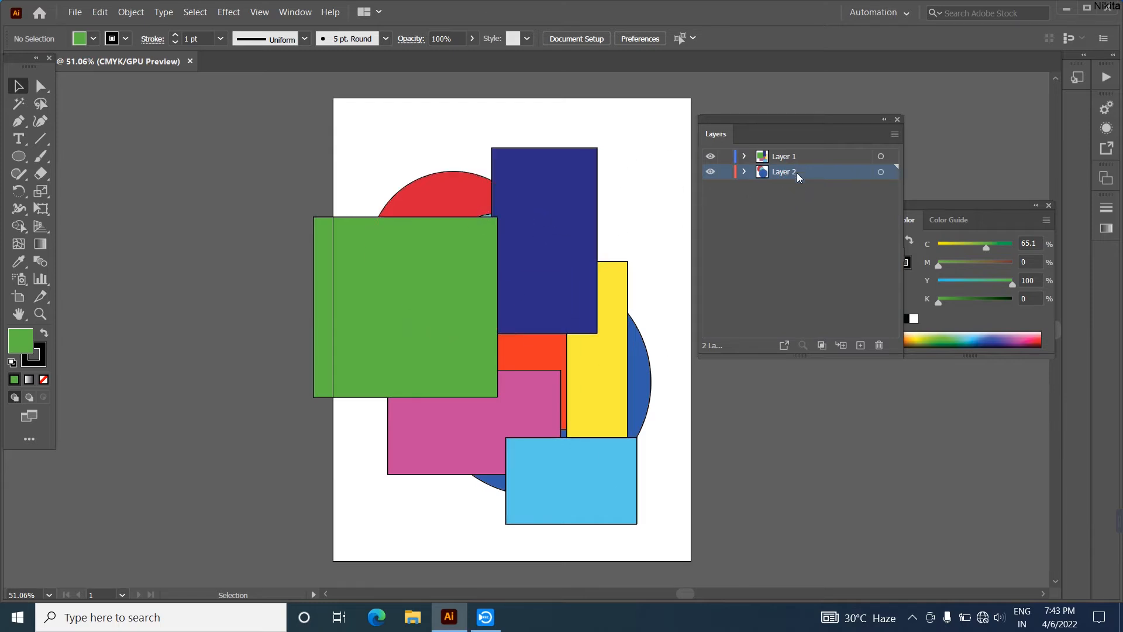
- Try to drop Layer 2 back at the top and undo the reordering to restore it above Layer 1
drag(799, 177, 800, 158)
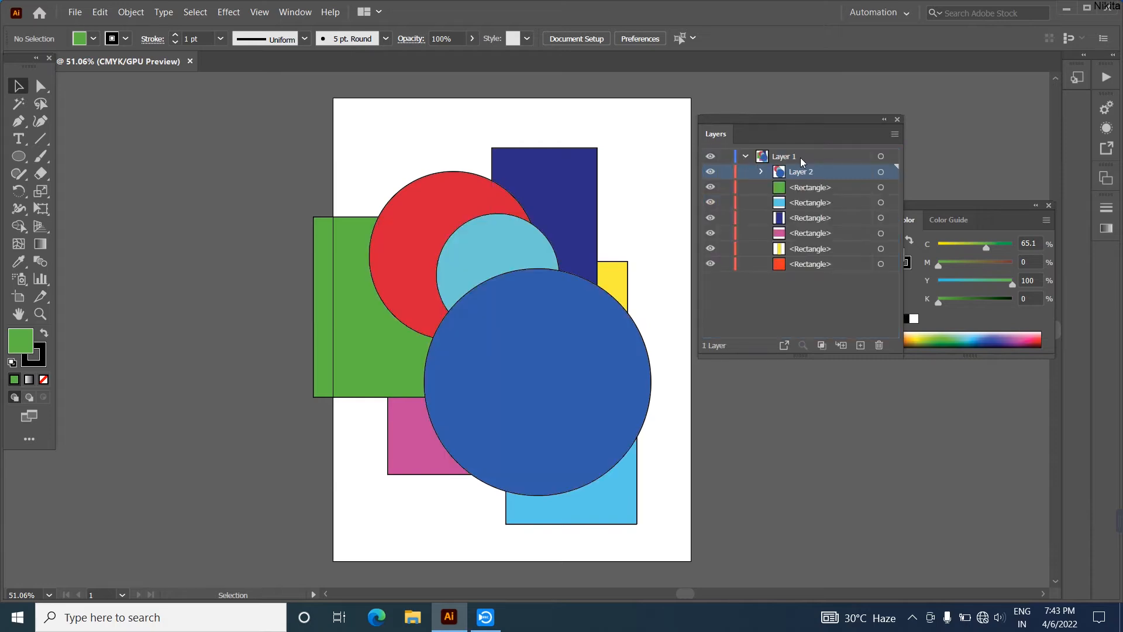
key(ctrl+z)
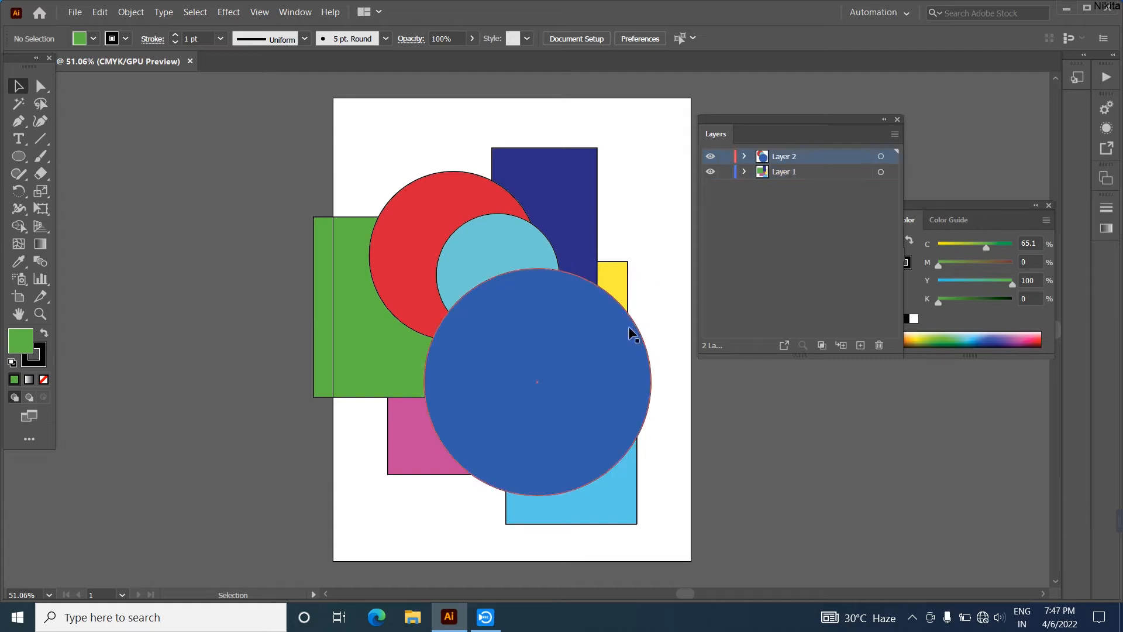
- Locate the yellow rectangle in the layer list, hide it, and show it again
click(616, 272)
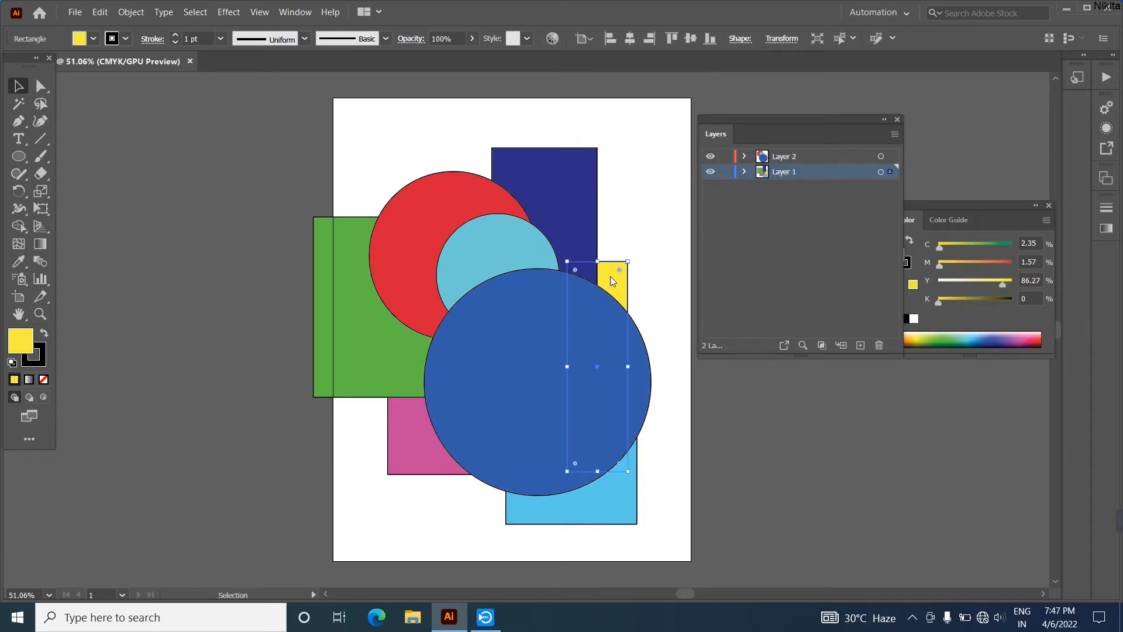
click(801, 345)
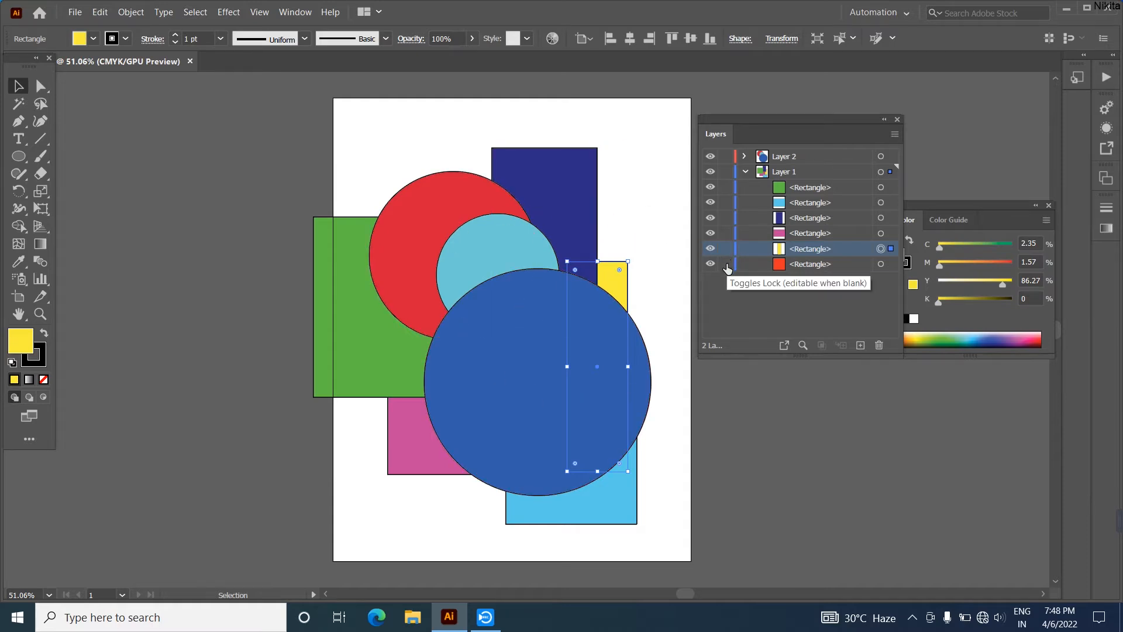
click(709, 249)
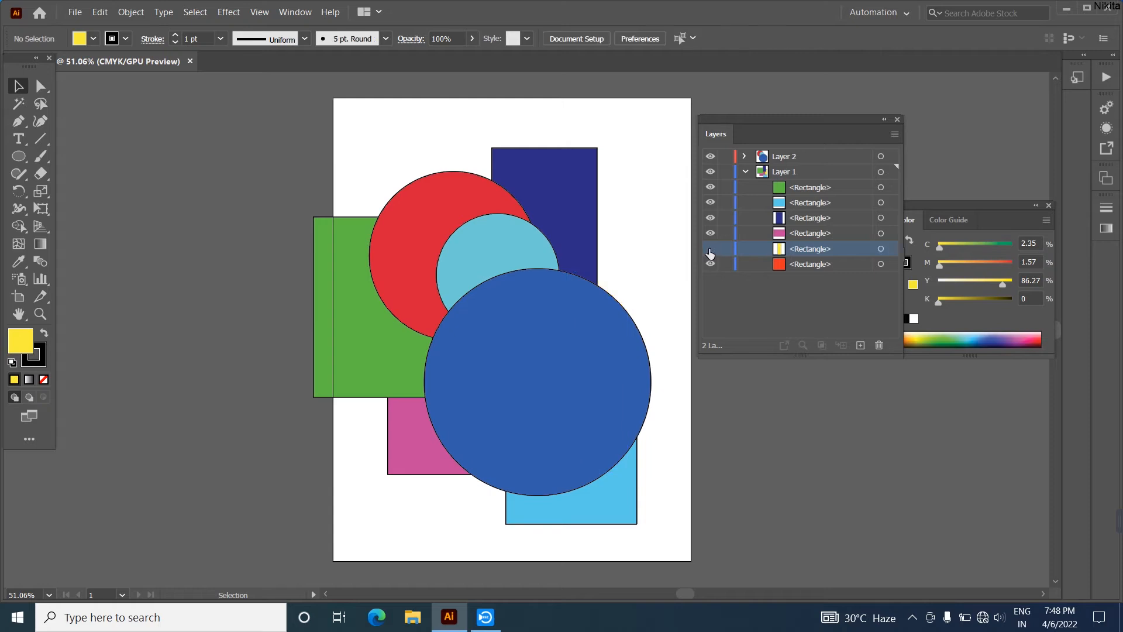
click(709, 251)
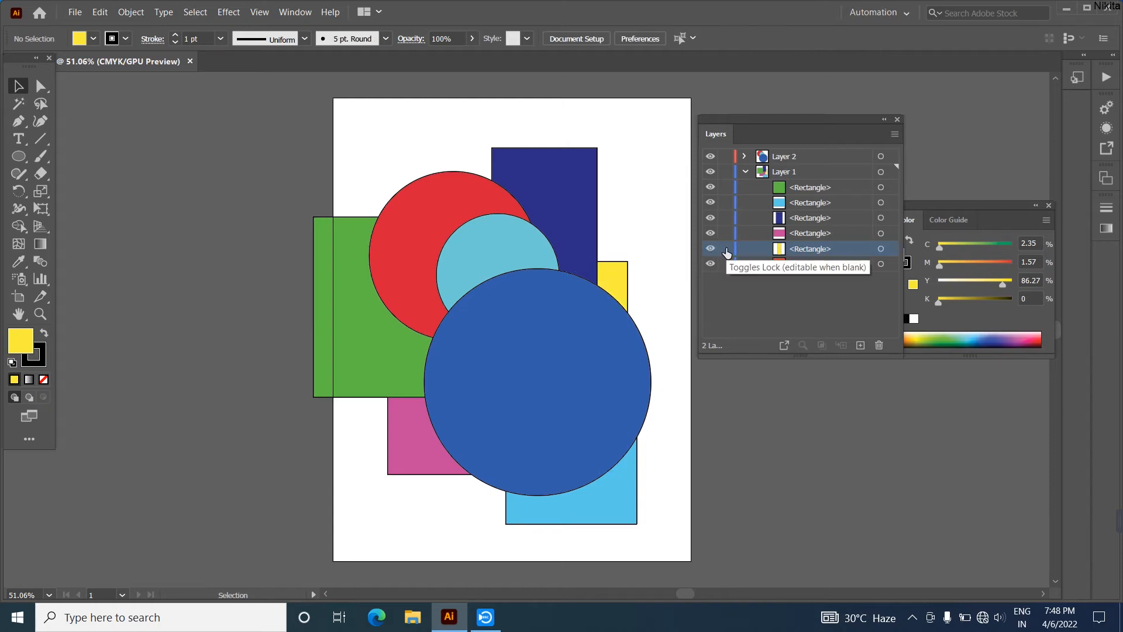
- Lock the yellow rectangle, move all the other shapes left off the artboard, and undo the move
click(725, 249)
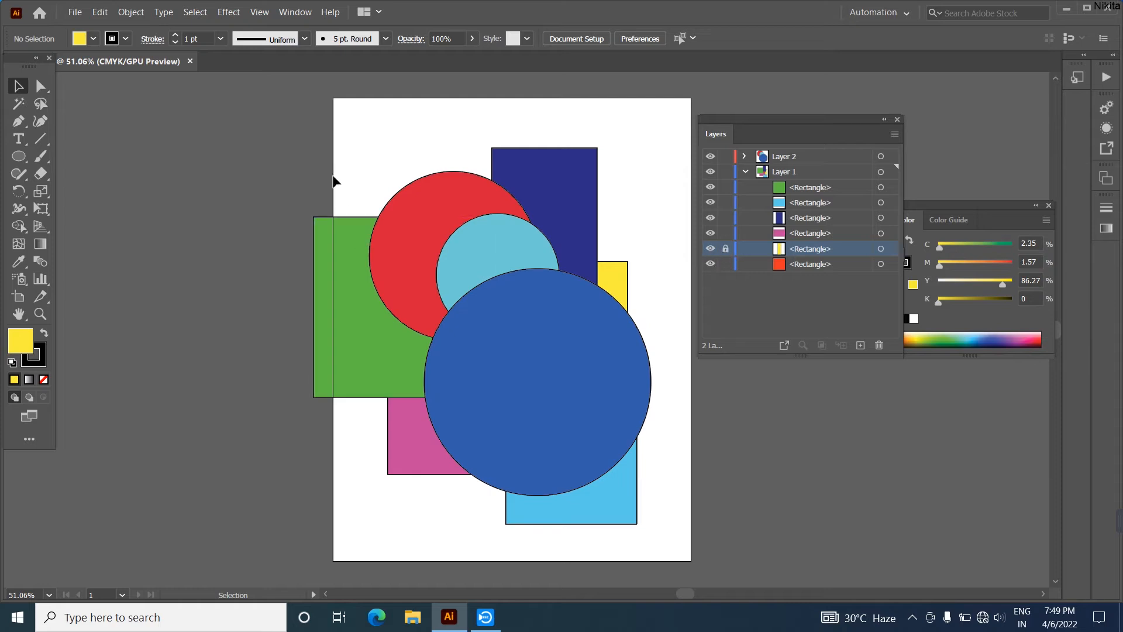
drag(337, 139, 601, 481)
drag(531, 349, 264, 339)
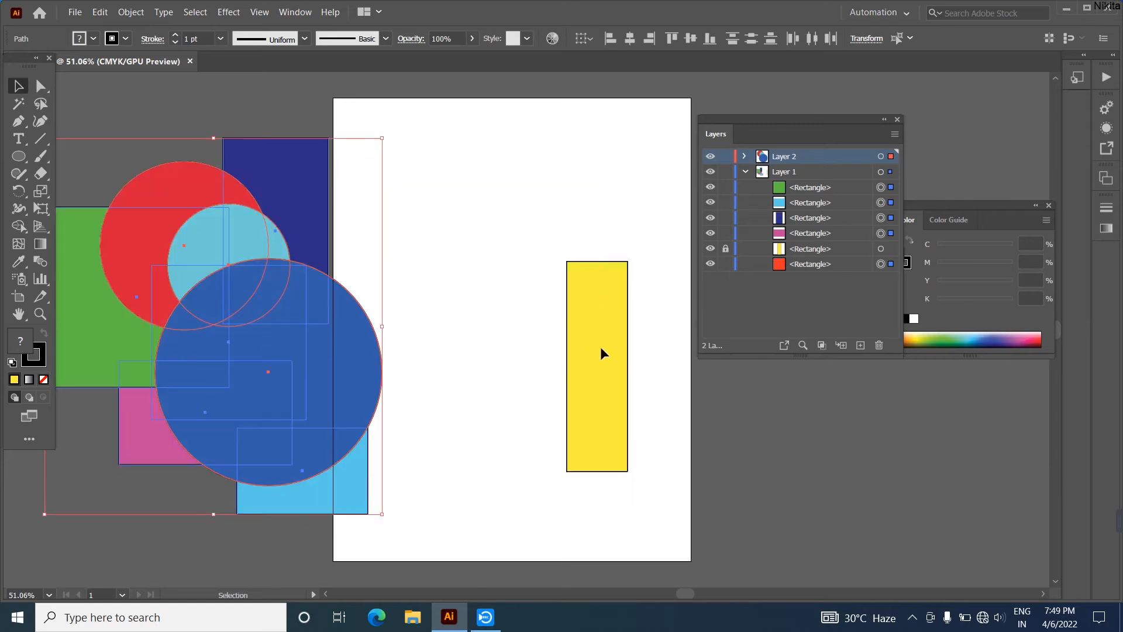
key(ctrl+z)
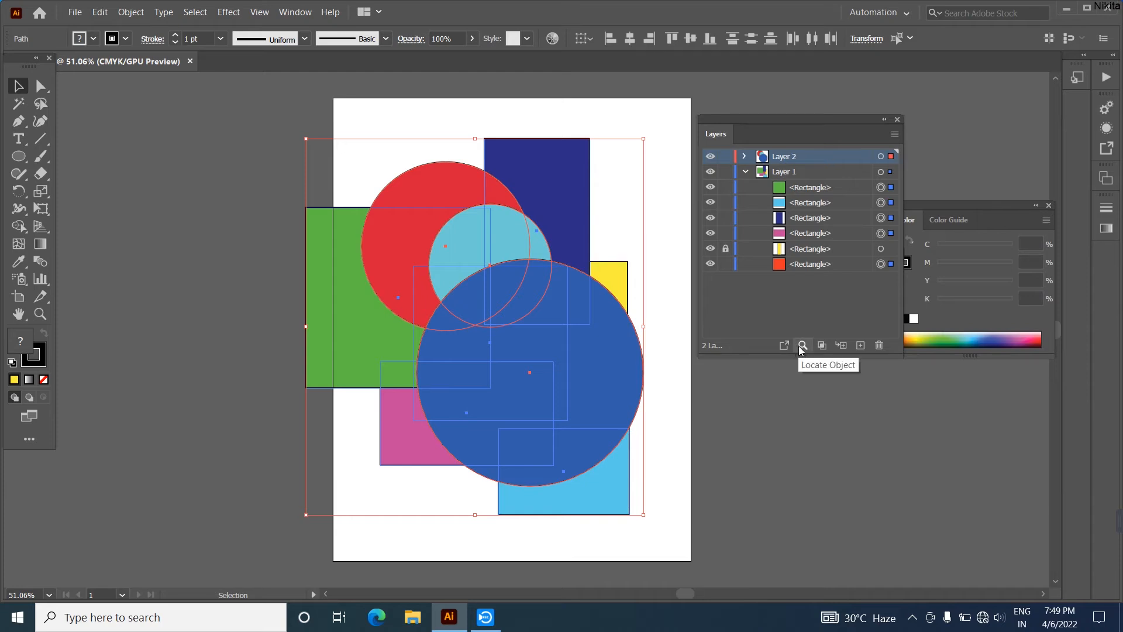
- Collapse Layer 1, deselect the artwork, and delete Layer 2 with its circles
click(745, 172)
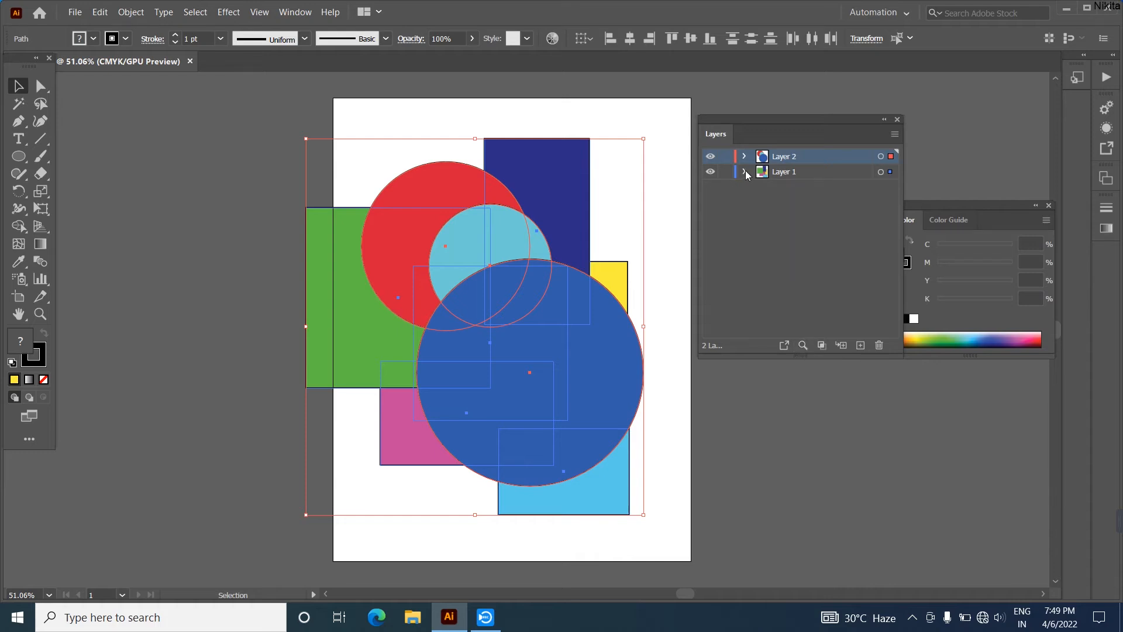
click(659, 275)
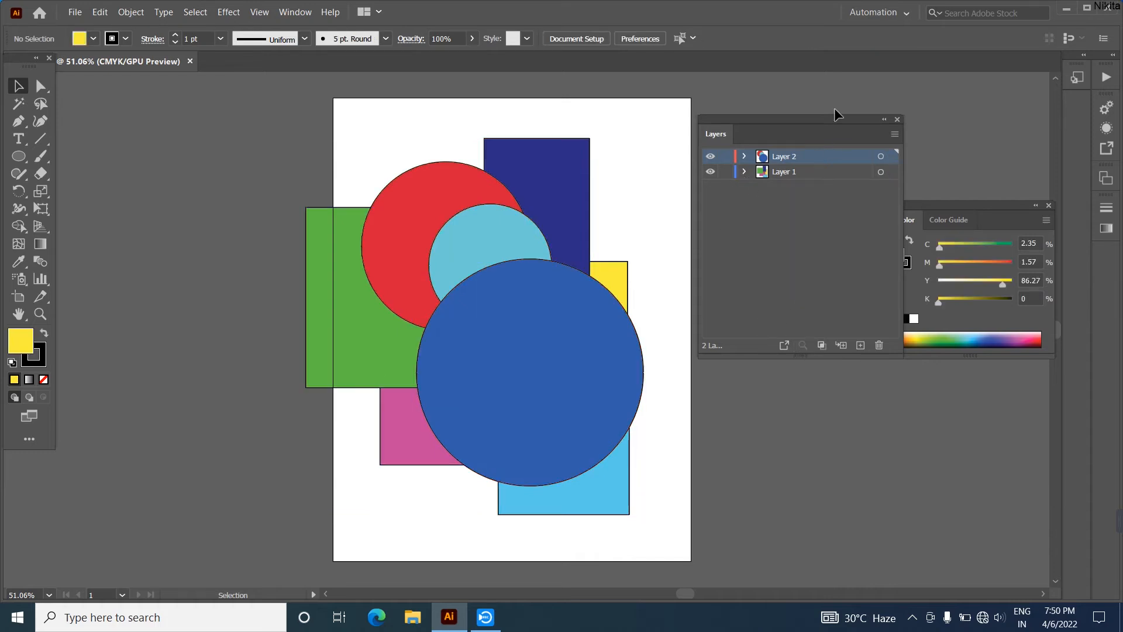
drag(812, 152, 879, 345)
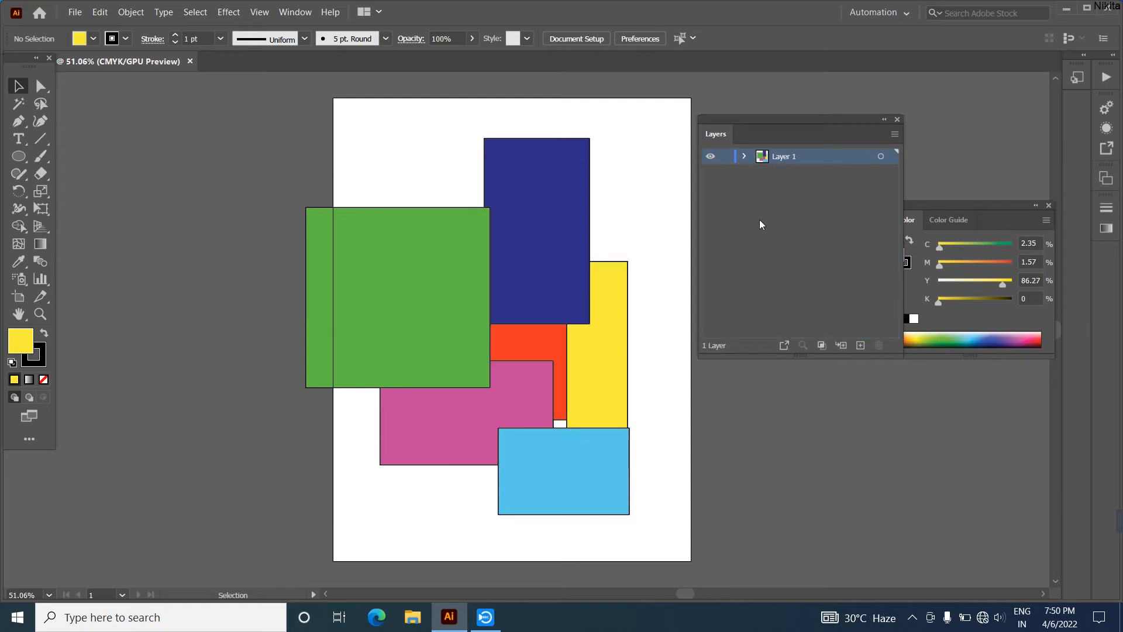
- Nudge the light blue rectangle up, and shift all unlocked rectangles together right so they sit within the artboard
drag(581, 477, 580, 451)
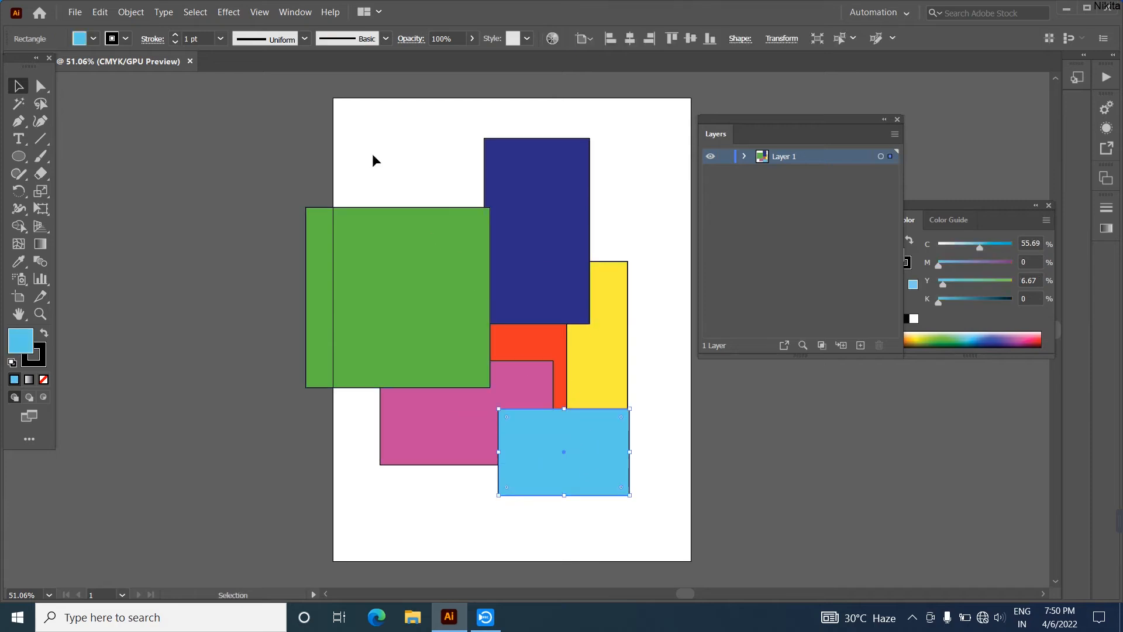
scroll(677, 600, down, 1)
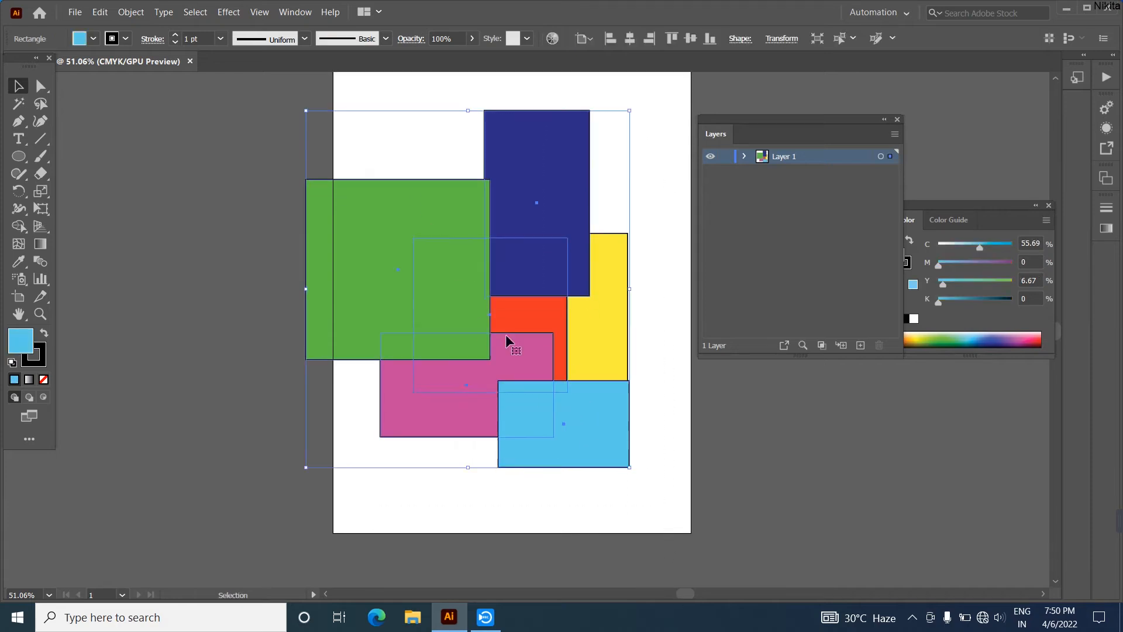
key(ctrl+a)
drag(434, 282, 485, 288)
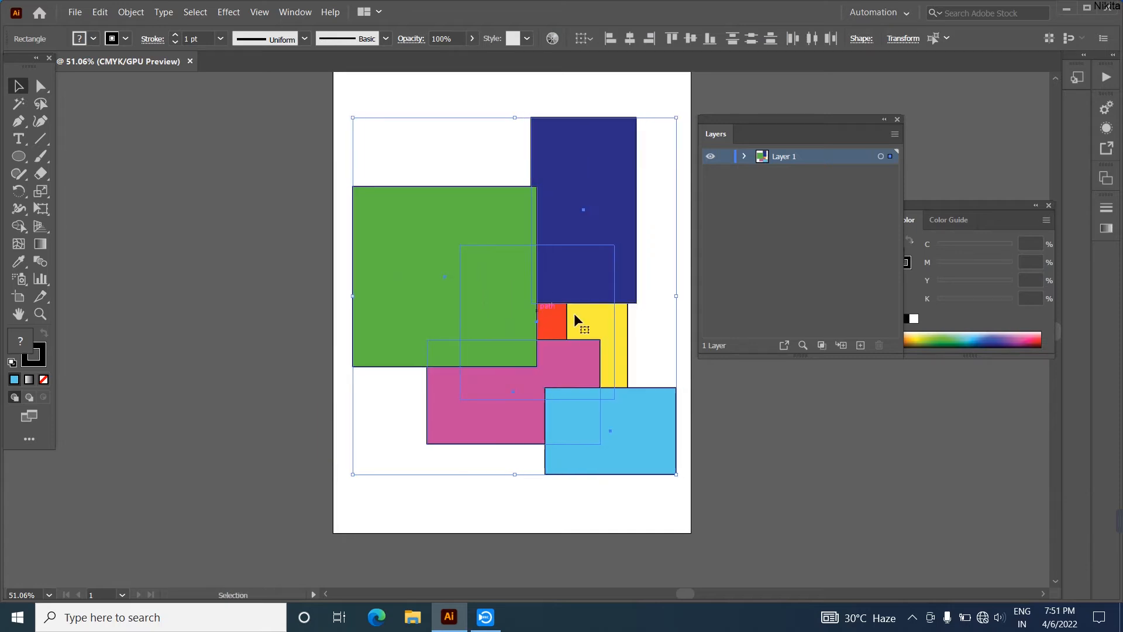
scroll(729, 439, up, 2)
scroll(729, 439, up, 1)
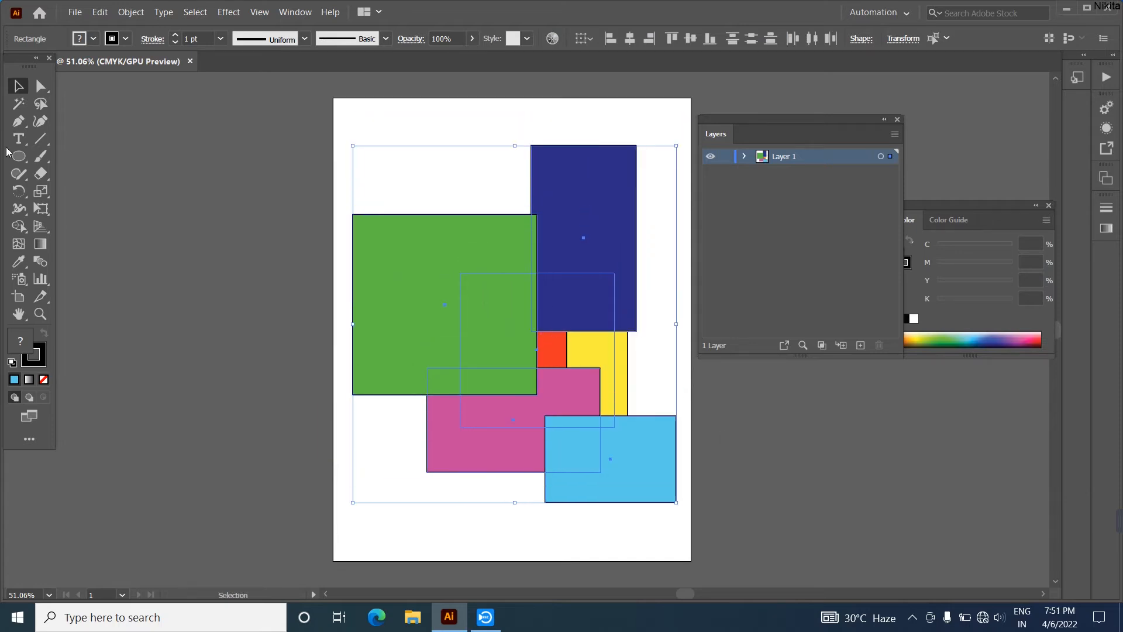
click(643, 362)
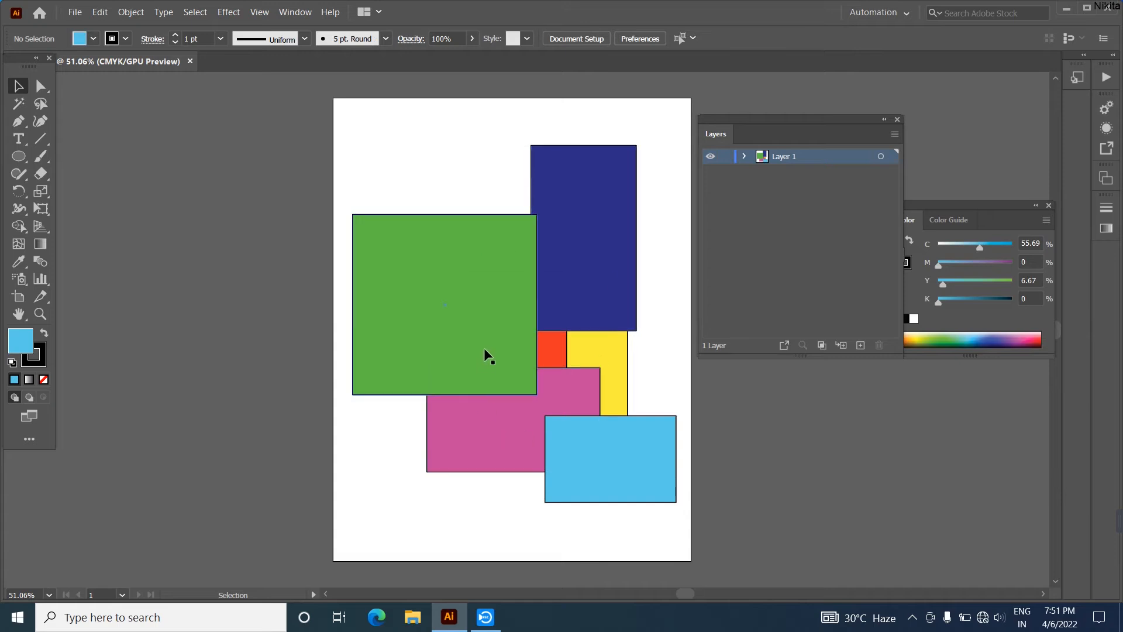
- Spread the rectangles apart by moving the pink one down-left, the green one up-left, and the orange-red one right
drag(496, 410, 475, 430)
drag(509, 290, 474, 269)
drag(550, 351, 641, 355)
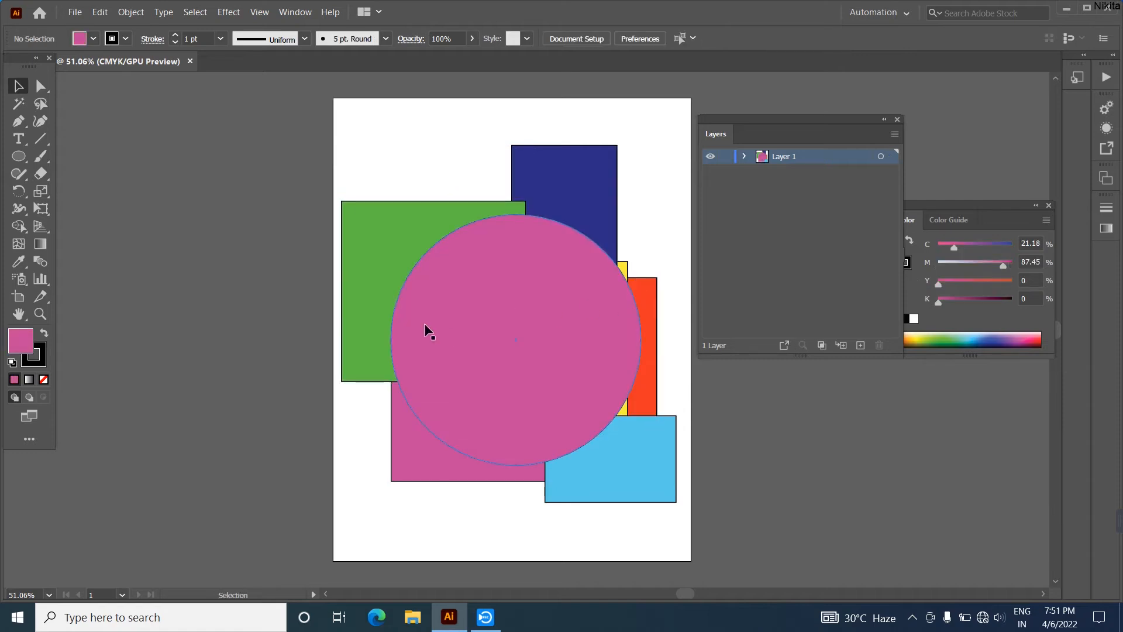
- Select all the rectangles and the pink circle on top and make a clipping mask from them
drag(354, 133, 669, 535)
right_click(556, 346)
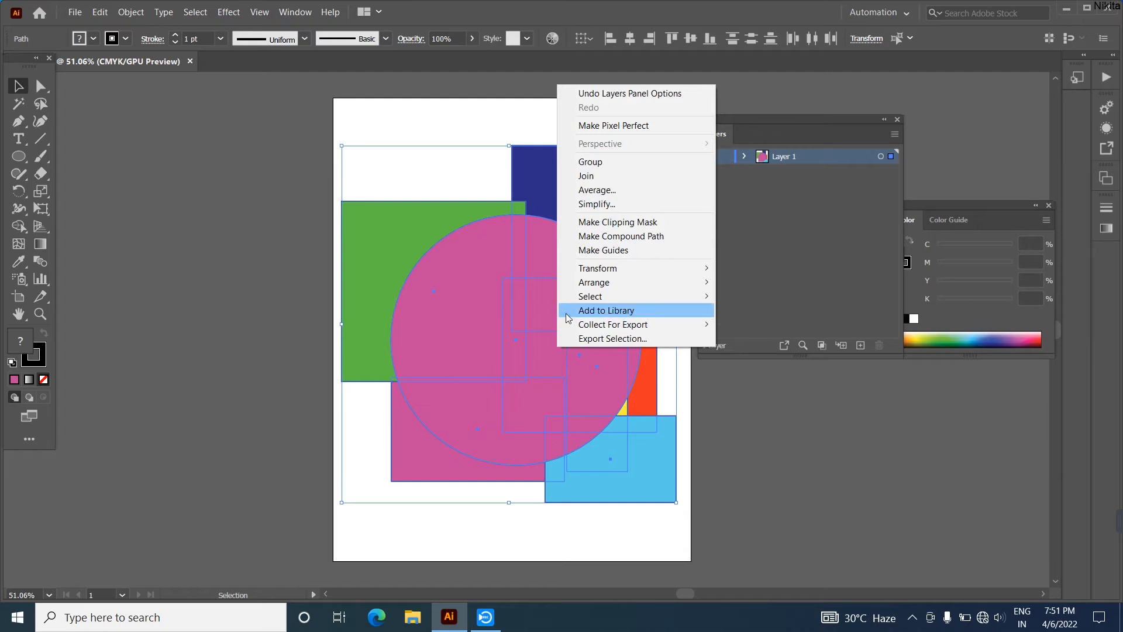
click(614, 224)
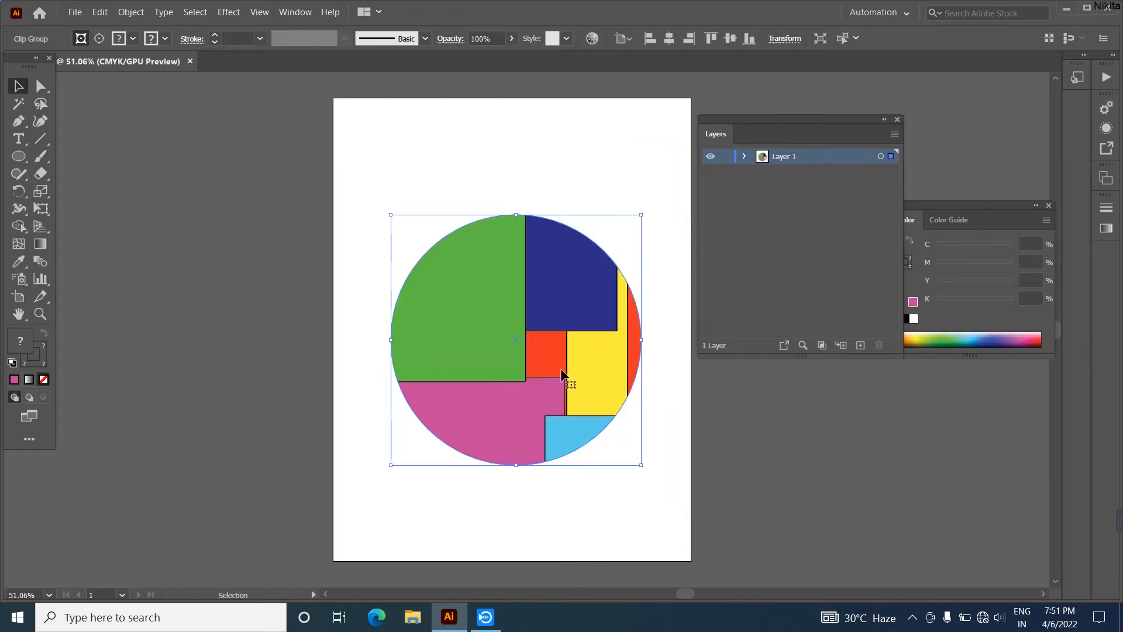
click(649, 404)
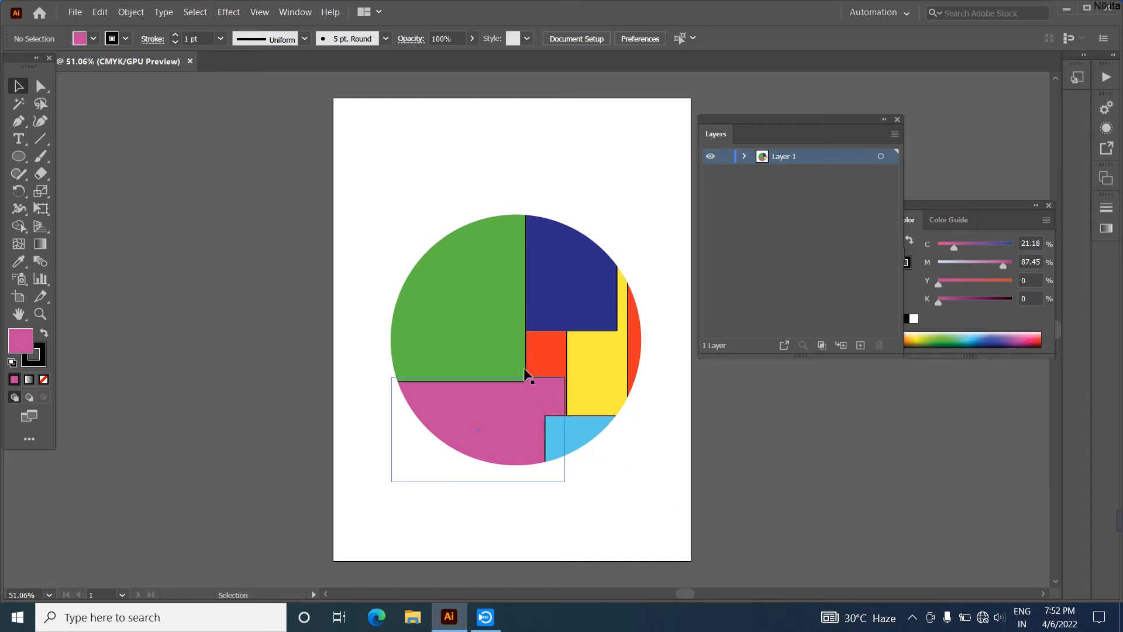
- Move the clipped circle group up-left and back toward the artboard's centre, and undo both the moves and the clipping mask
click(515, 332)
drag(520, 339, 417, 242)
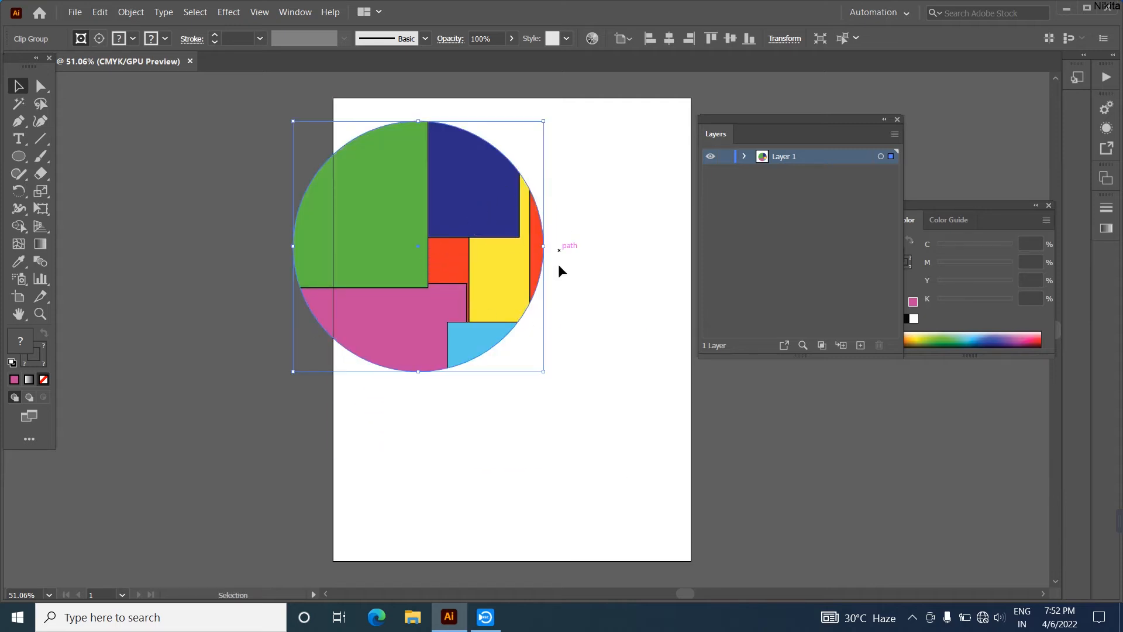
drag(436, 258, 536, 346)
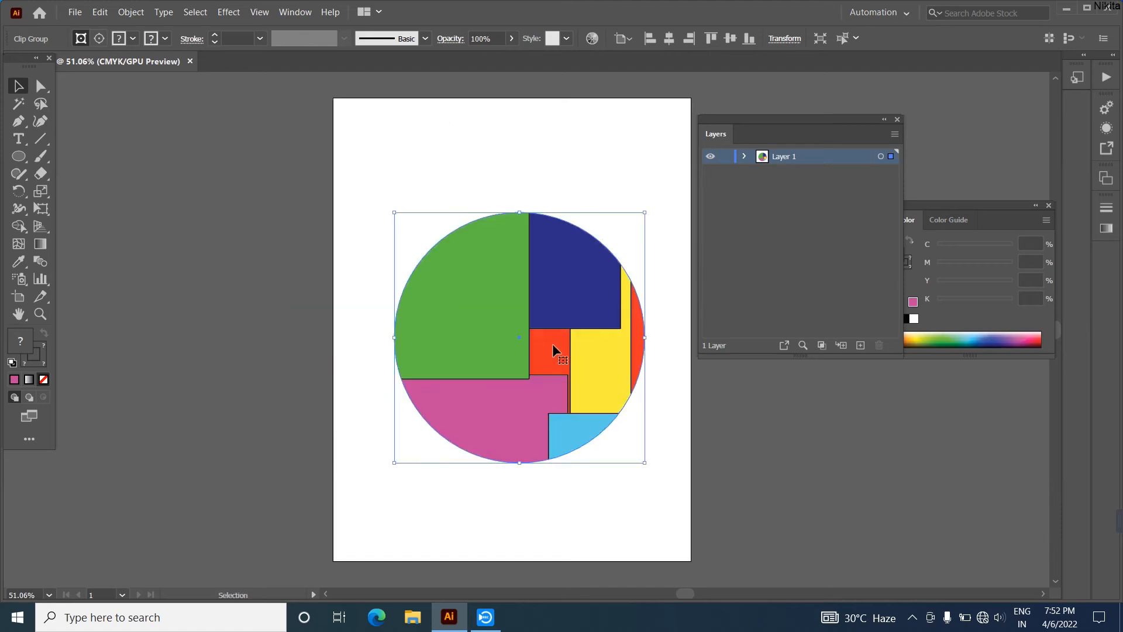
key(ctrl+z)
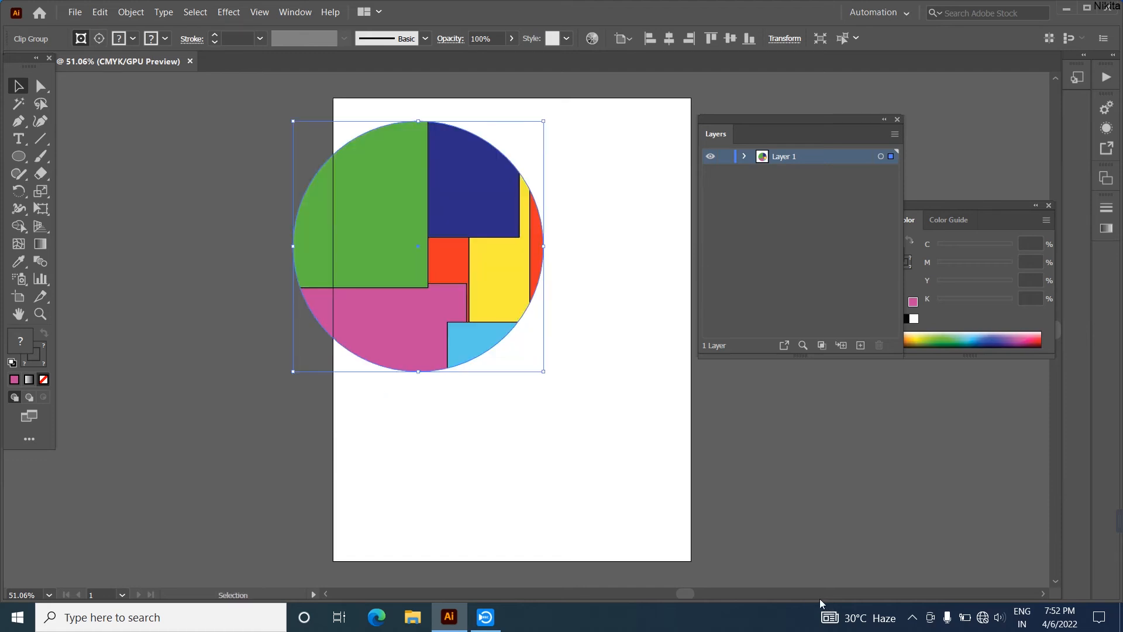
key(ctrl+shift+z)
key(ctrl+alt+7)
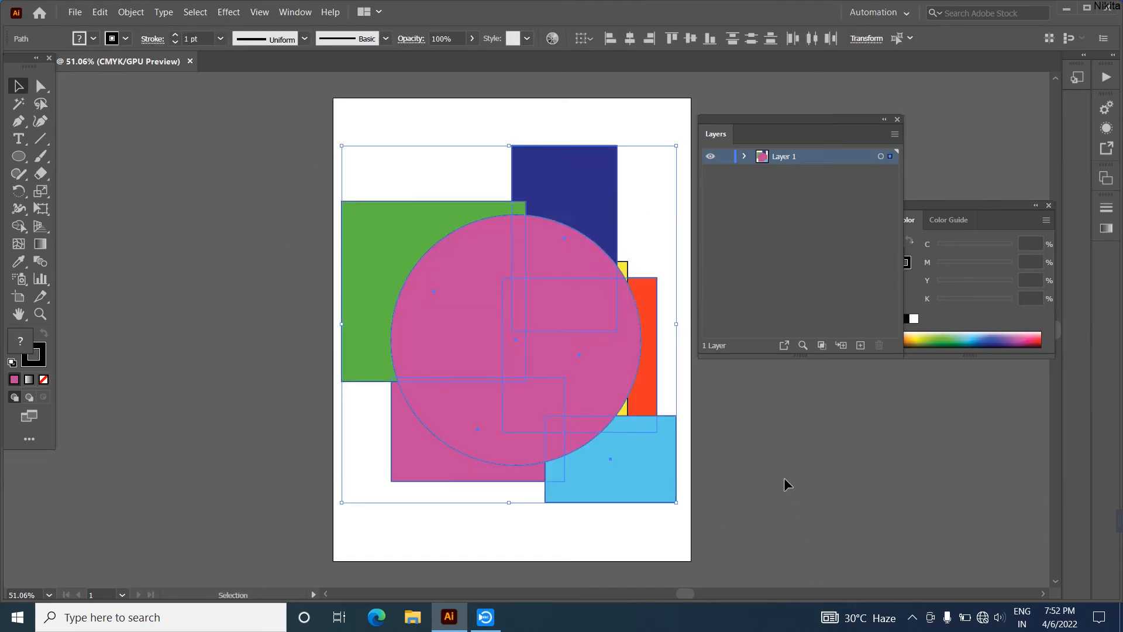
- Select all shapes, apply a layer-level clipping mask to Layer 1 using the pink circle, and deselect everything
click(784, 479)
key(ctrl+a)
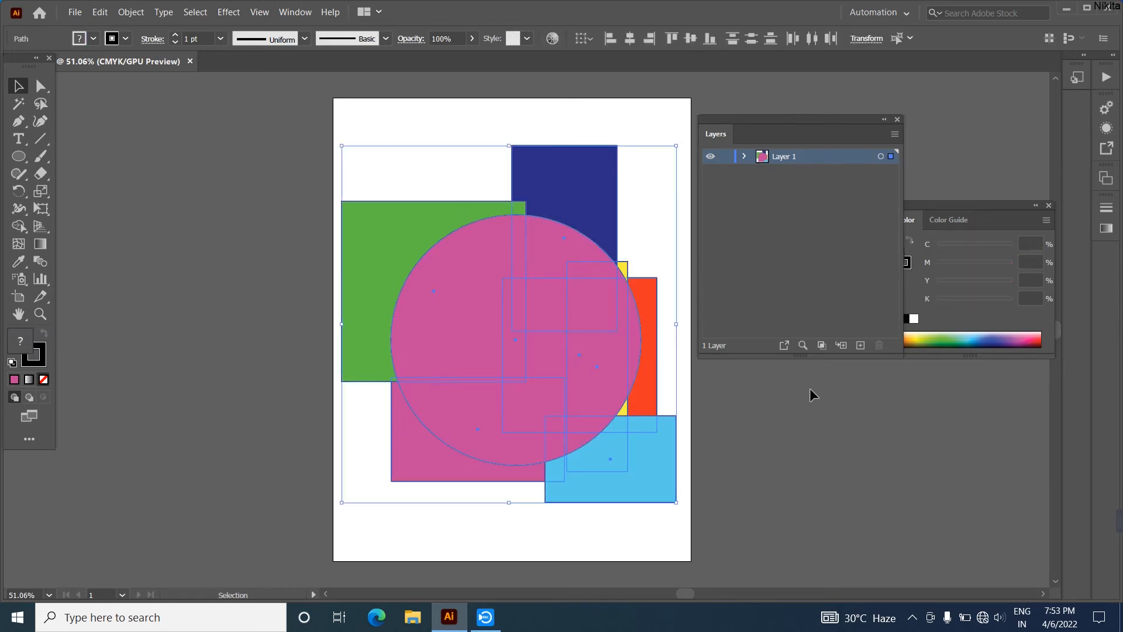
click(822, 346)
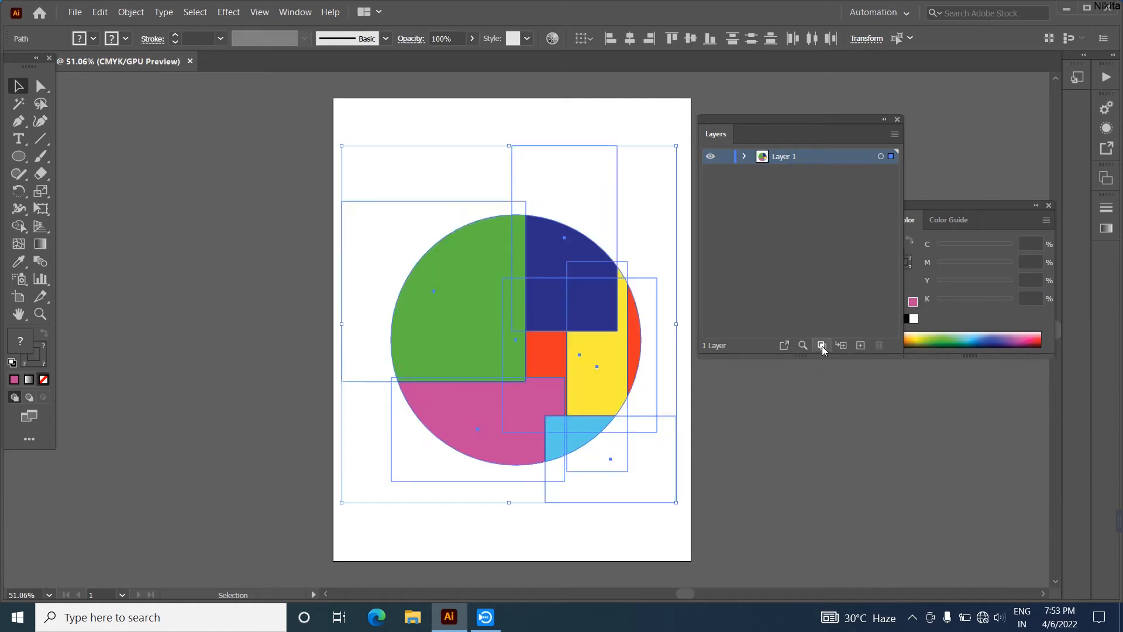
click(247, 367)
click(613, 524)
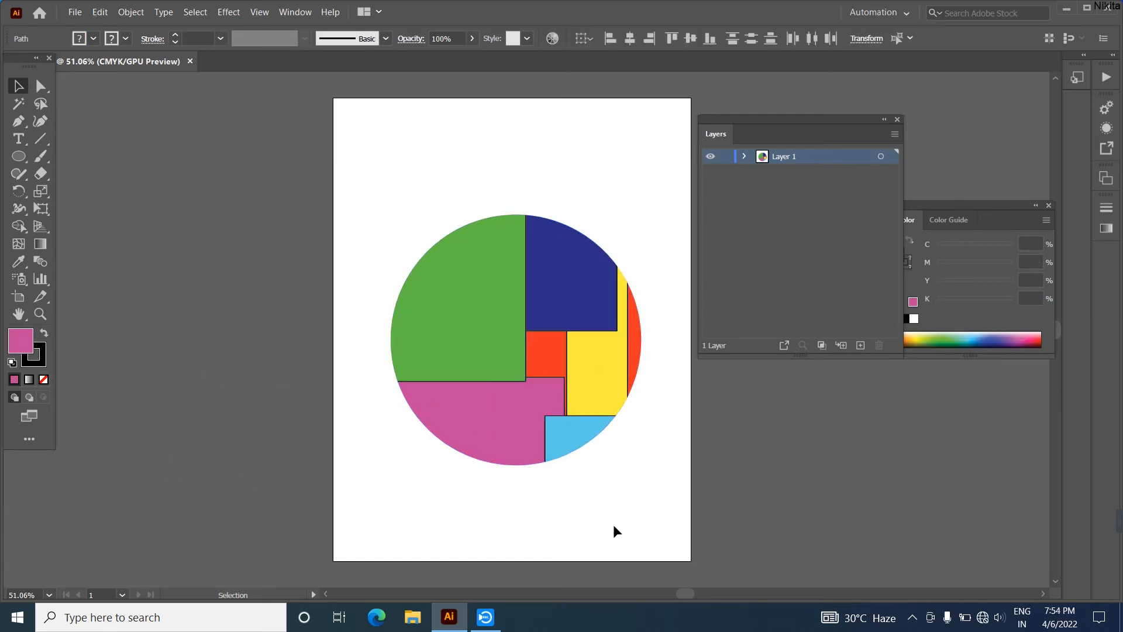
- Reposition the dark blue, green and yellow rectangles individually inside the circular layer mask
click(445, 333)
click(557, 303)
drag(546, 277, 487, 291)
drag(468, 332, 470, 343)
drag(583, 366, 578, 366)
click(578, 366)
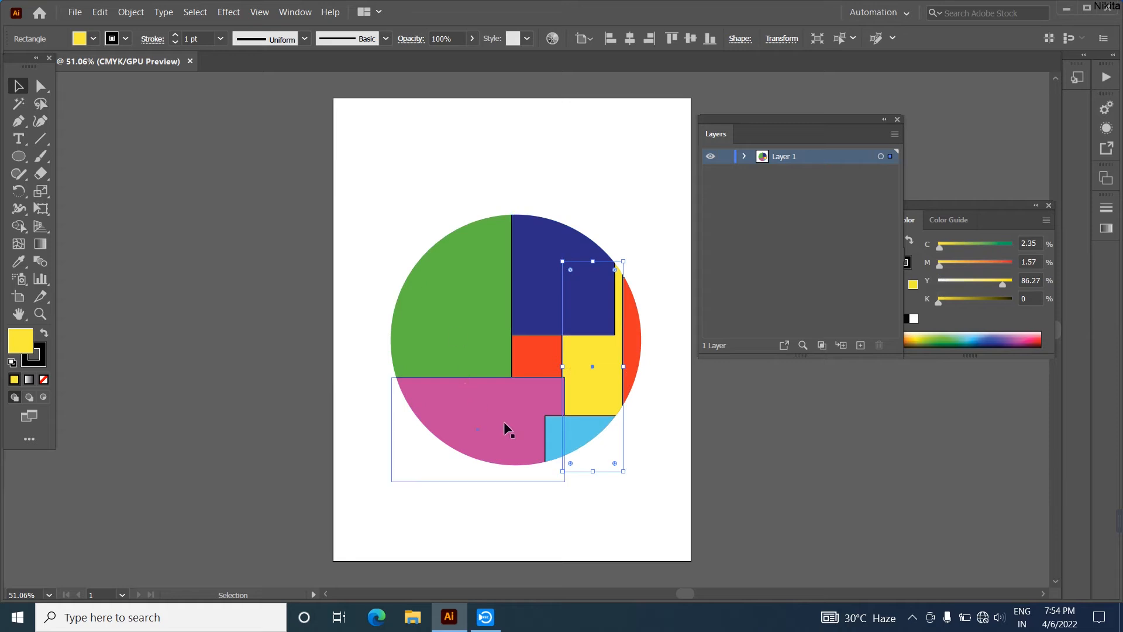
click(627, 362)
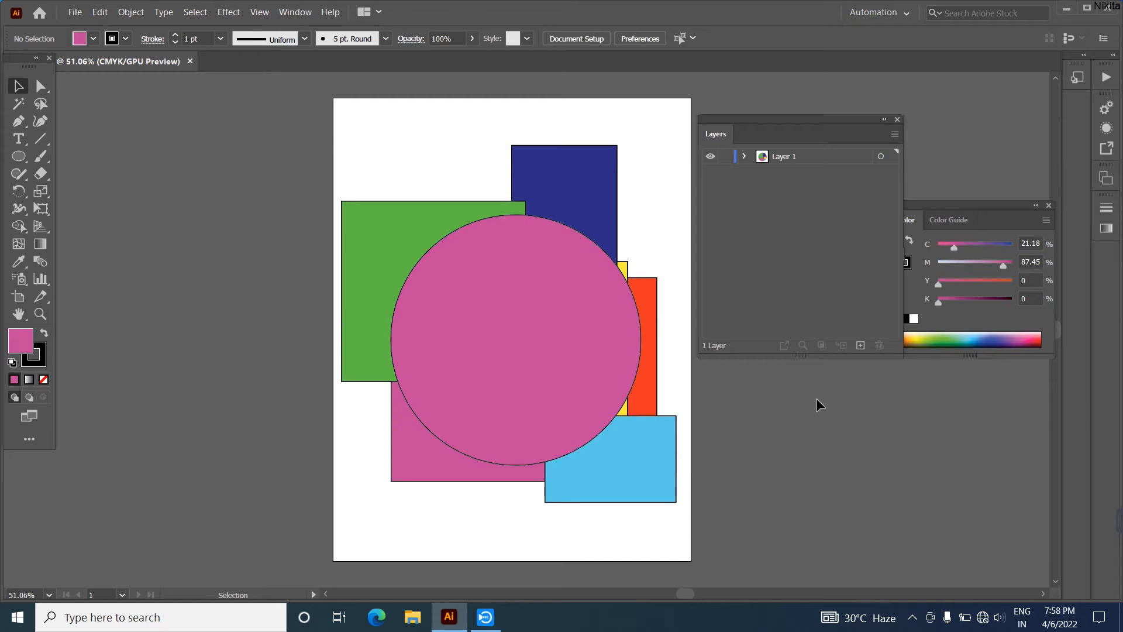
- Create a new empty layer above Layer 1 and delete Layer 1 with all its artwork
click(859, 346)
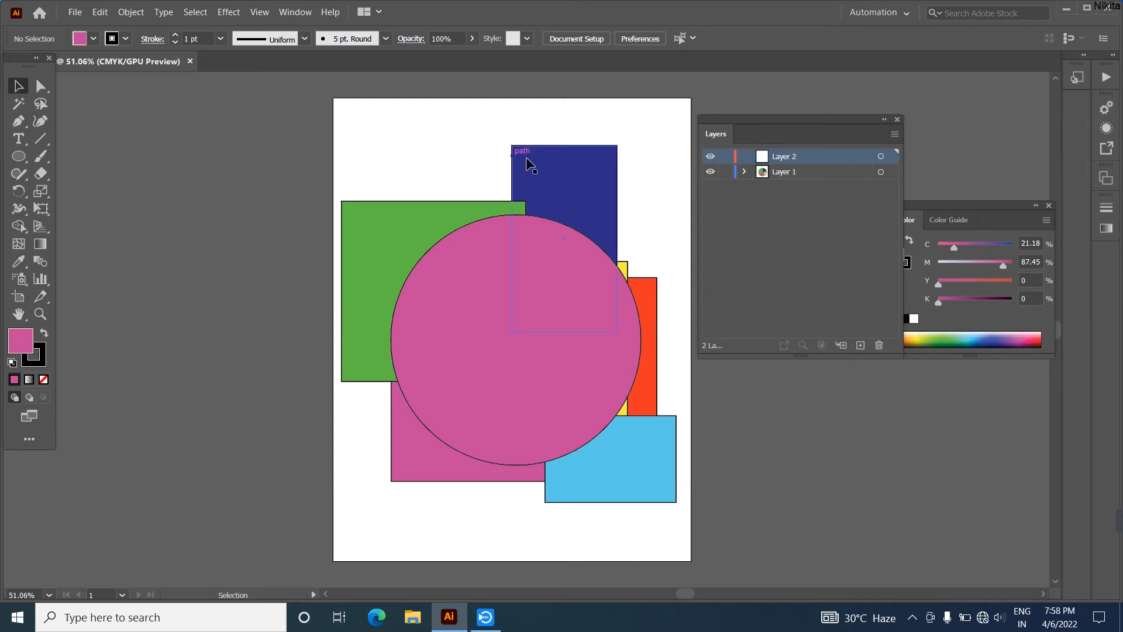
click(808, 174)
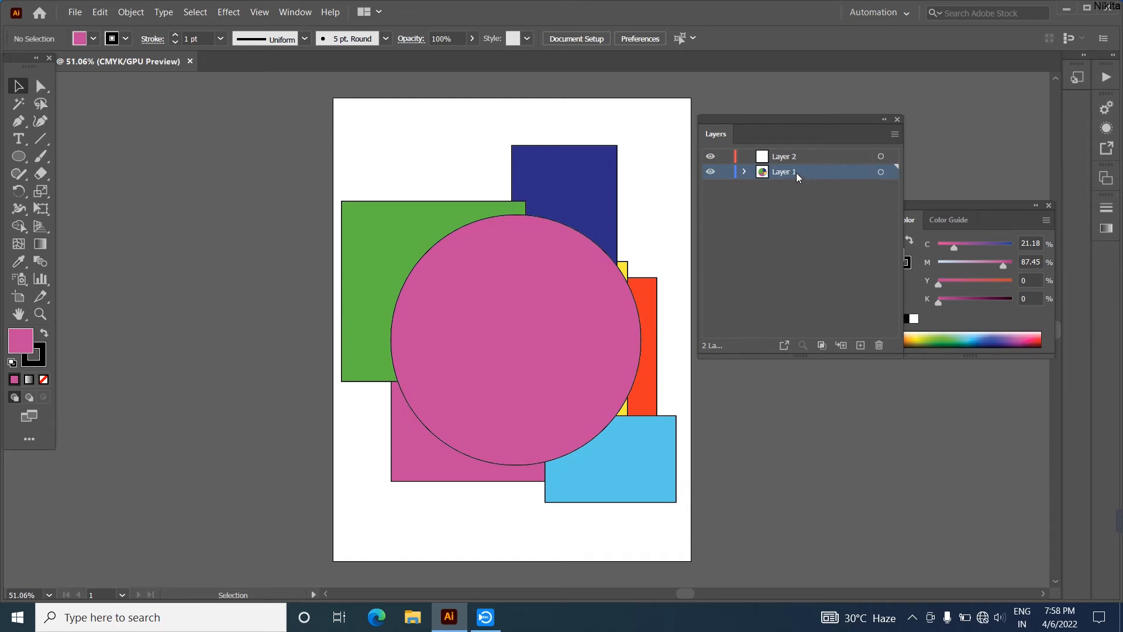
drag(796, 173, 881, 349)
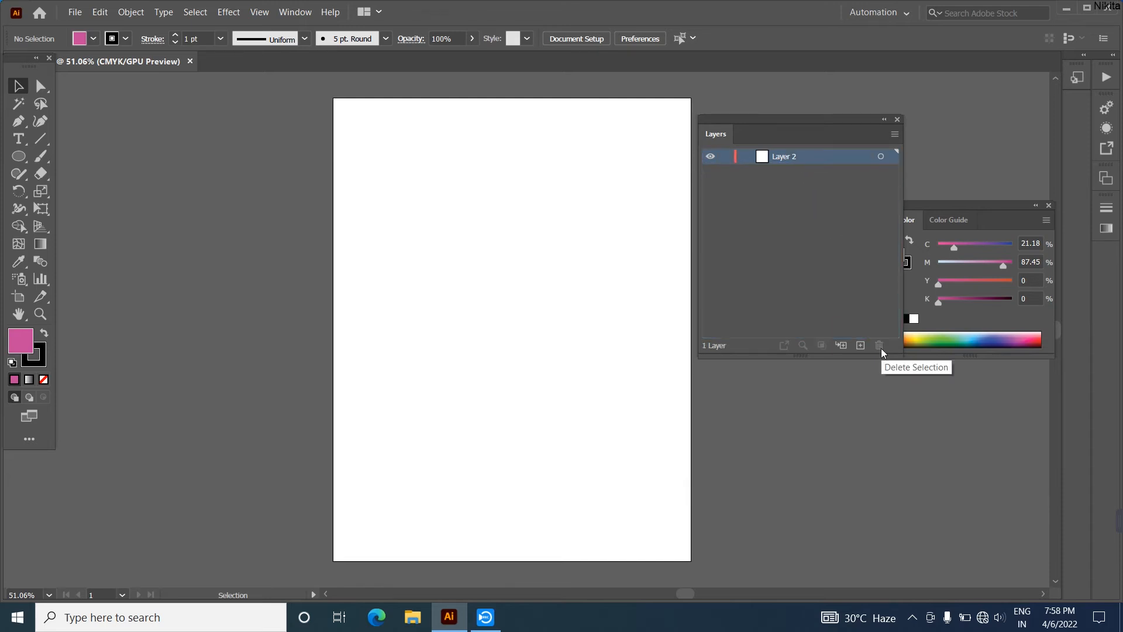
- Activate the Ellipse tool and rename the remaining Layer 2 to "class 18"
key(l)
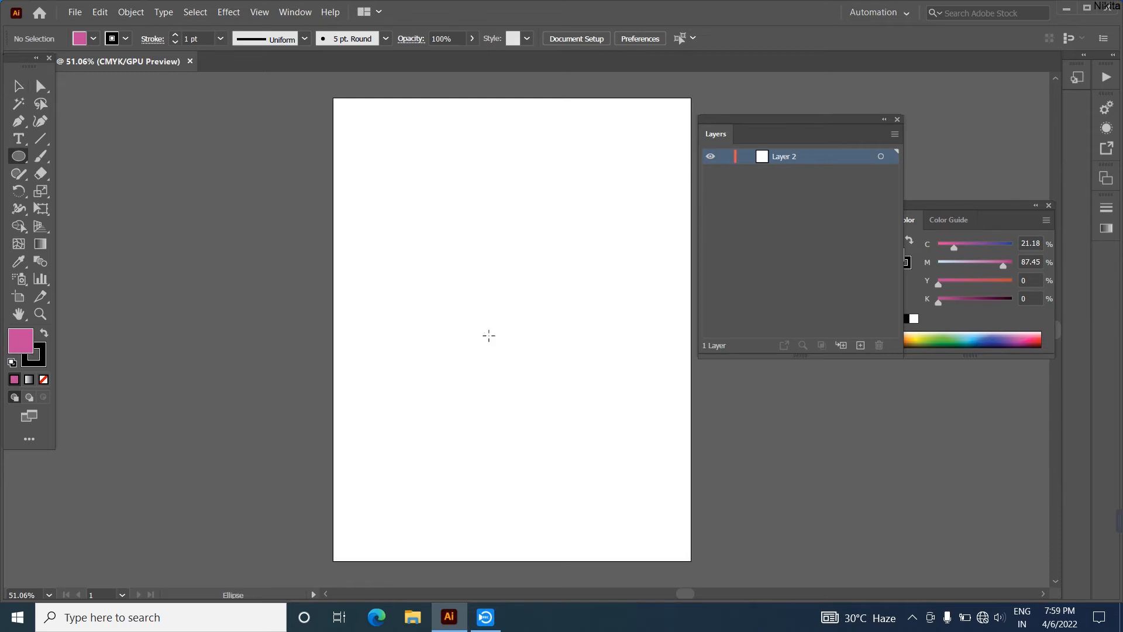
double_click(788, 155)
click(818, 157)
key(shift+Left)
key(shift+Left)
key(shift+Left)
key(shift+Left)
key(shift+Left)
key(shift+Left)
key(shift+Left)
key(BackSpace)
text(class 18)
click(821, 180)
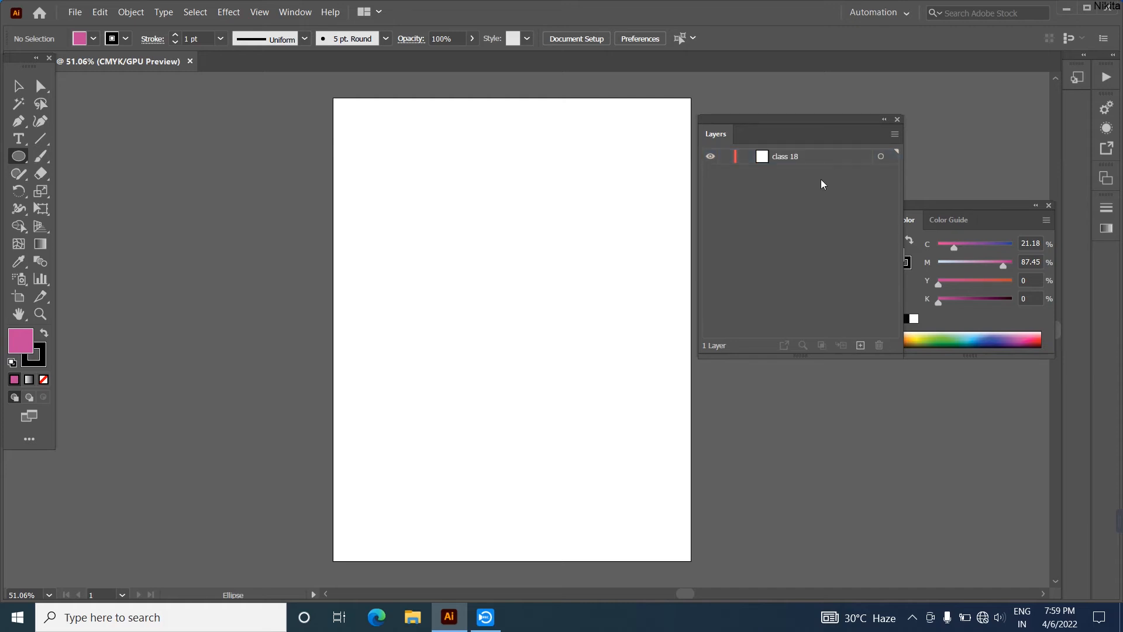
- Review the layer options of the "class 18" layer and leave them unchanged
double_click(848, 156)
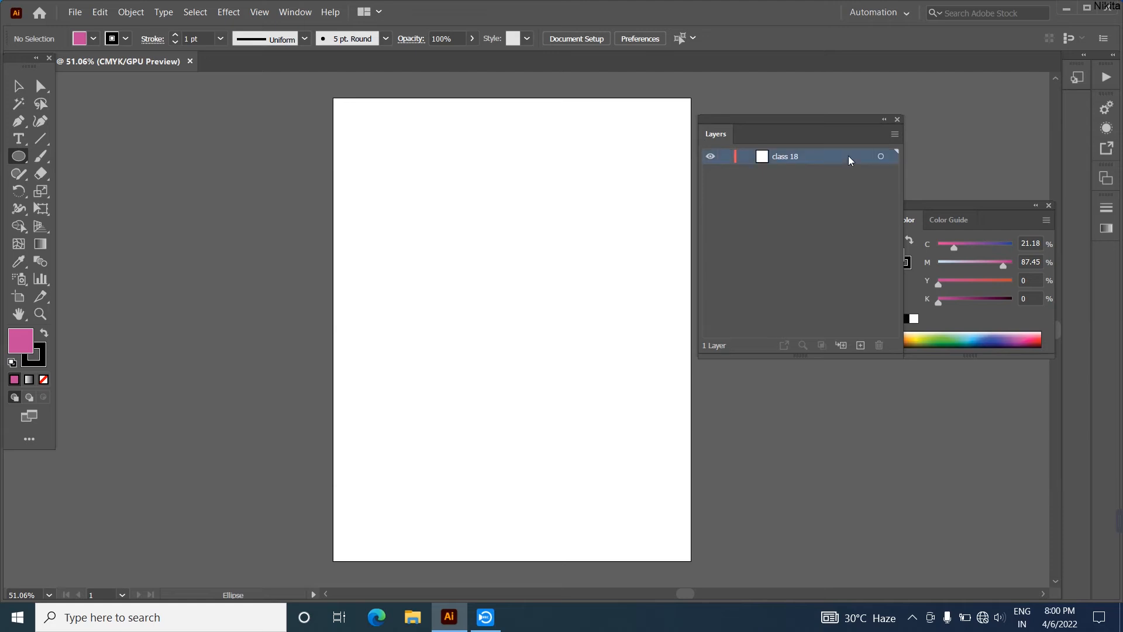
drag(581, 216, 531, 158)
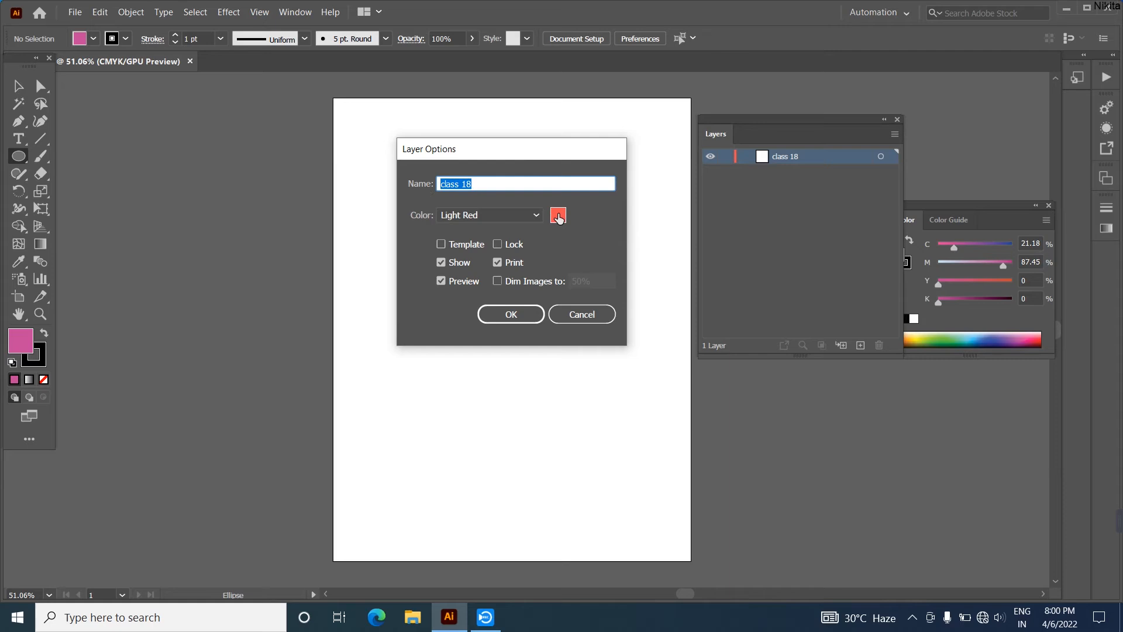
click(588, 320)
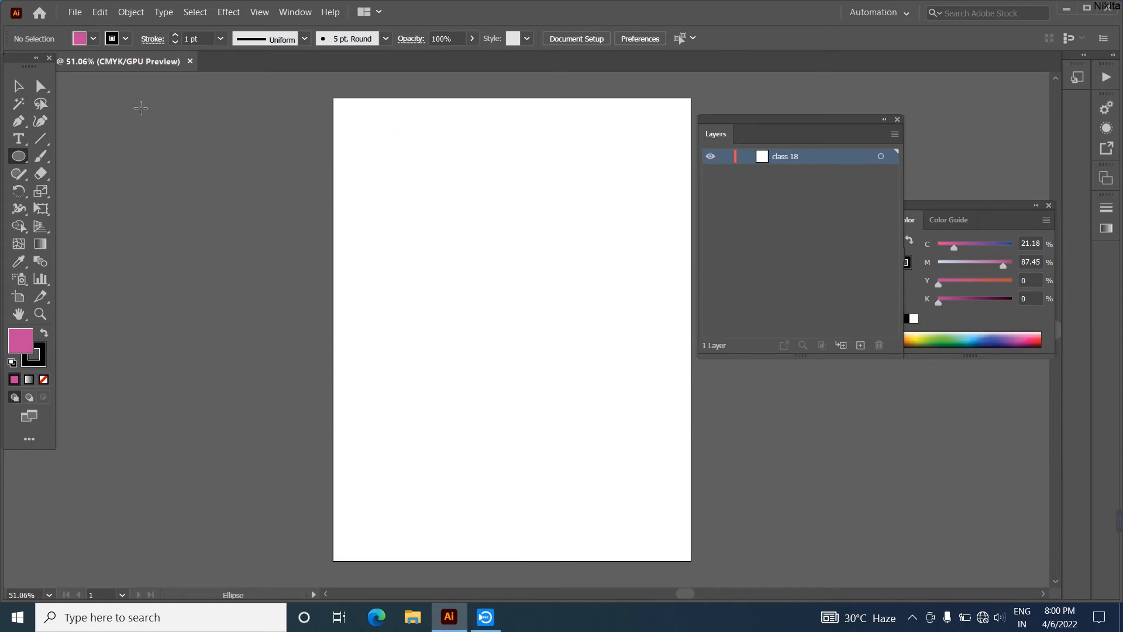
- Create a new 612 x 792 pt Letter document and draw a circle overlapped by a larger, taller ellipse below it
click(75, 13)
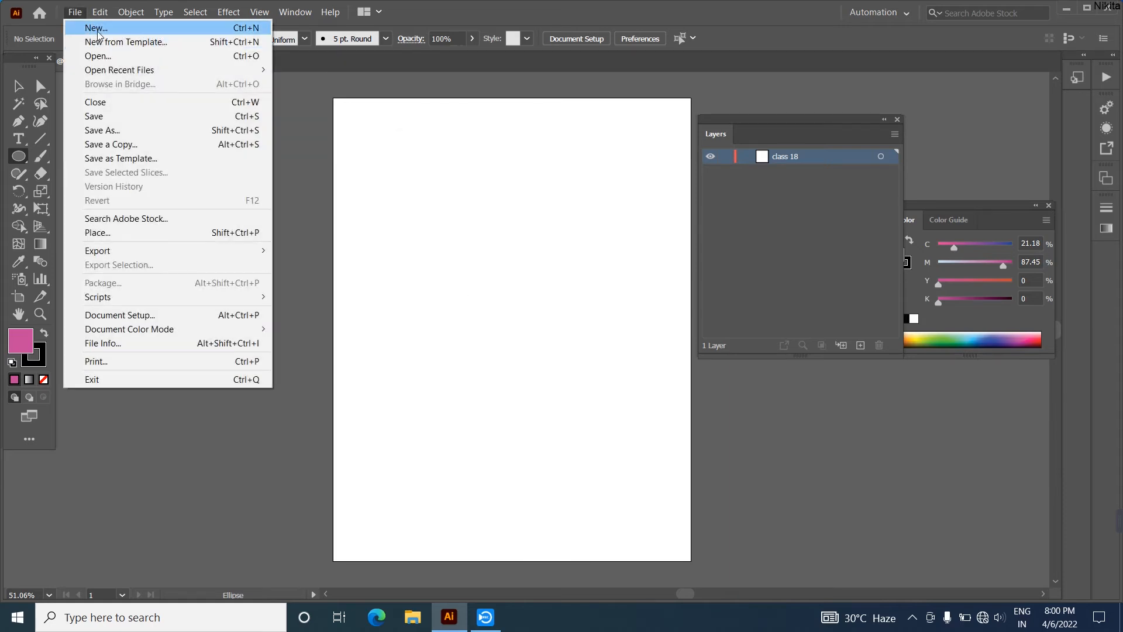
click(96, 29)
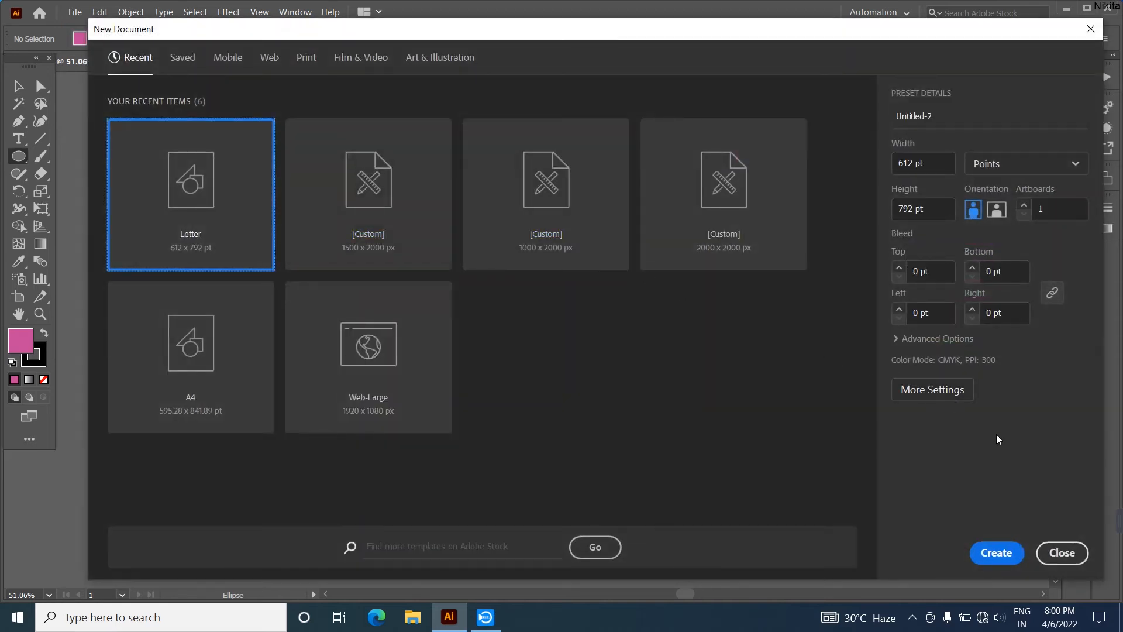
click(1014, 558)
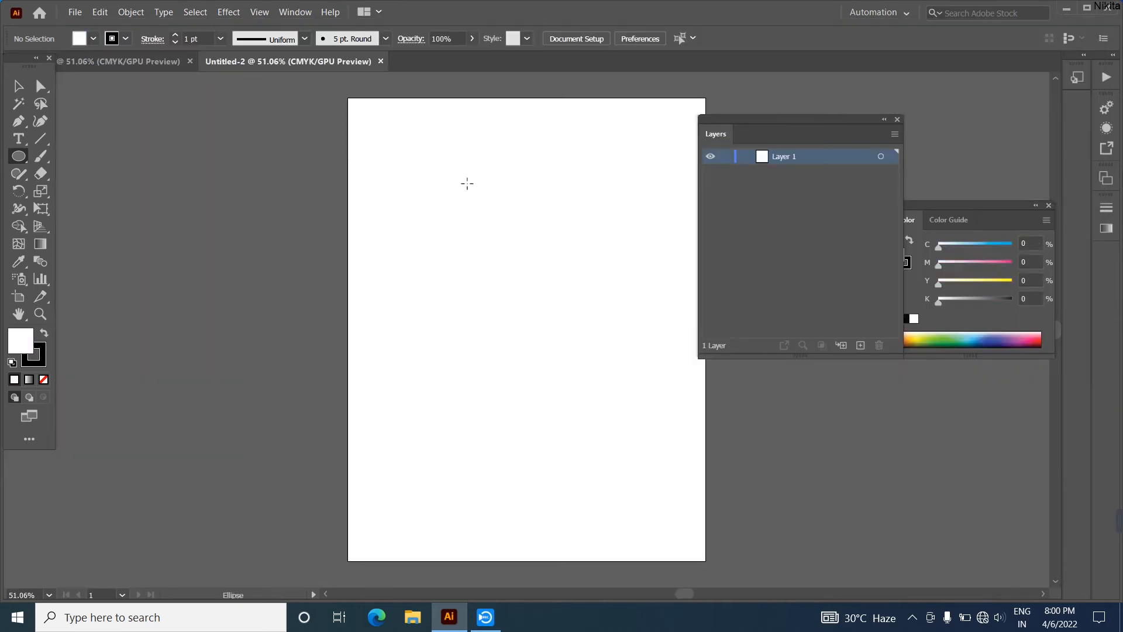
drag(409, 170, 572, 333)
drag(459, 282, 661, 555)
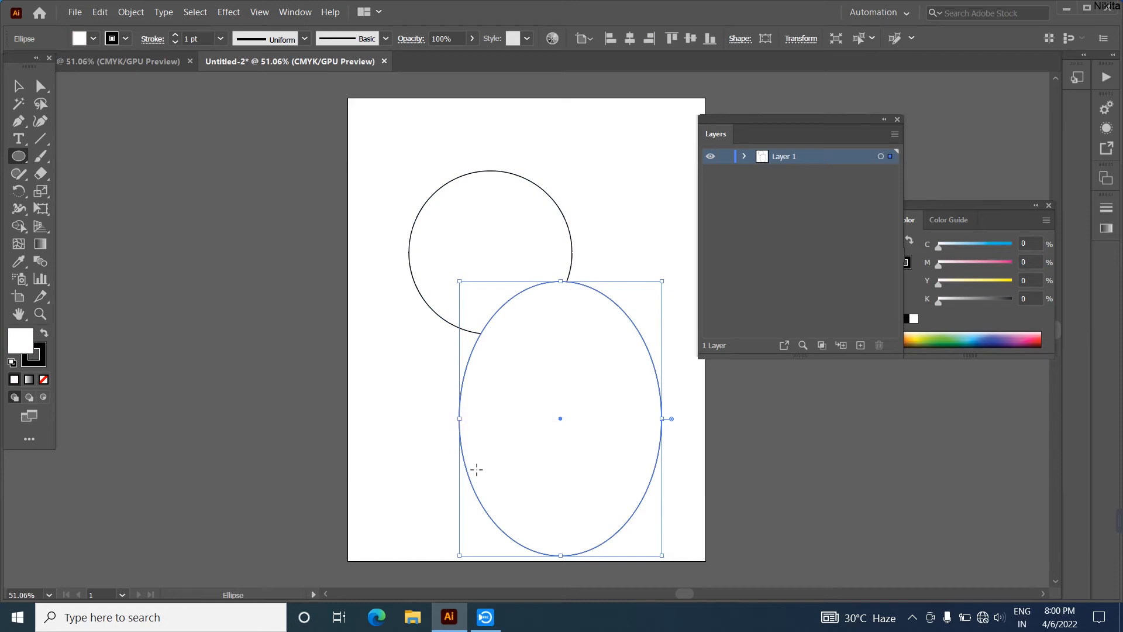
- Set Layer 1's identification colour to pure red and draw another circle overlapping the first one near the artboard's upper left
double_click(846, 155)
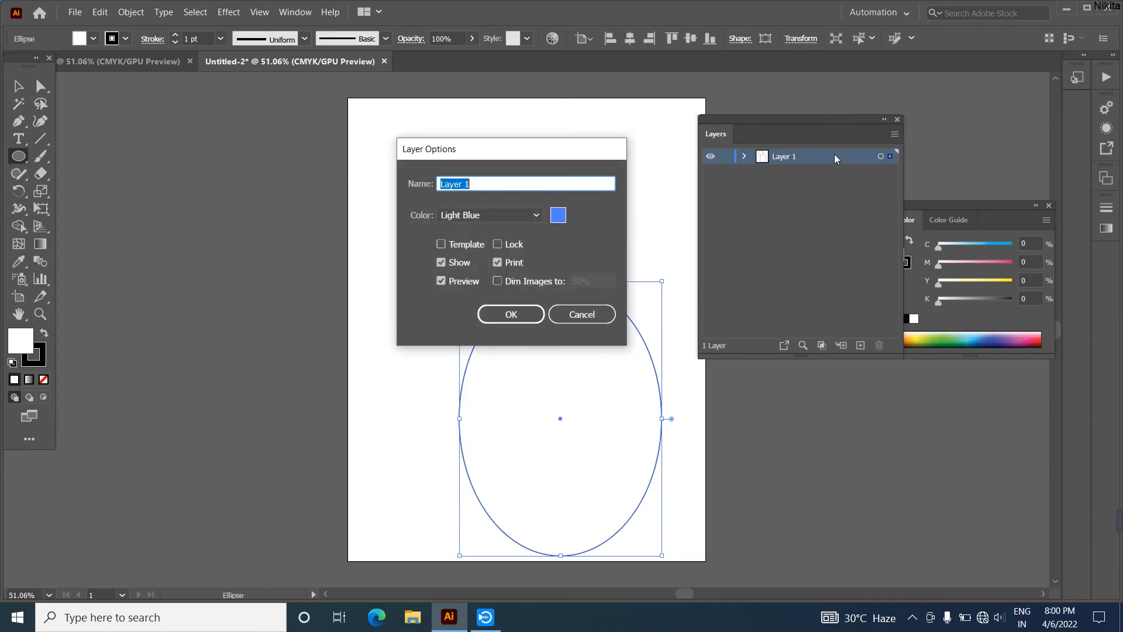
click(559, 217)
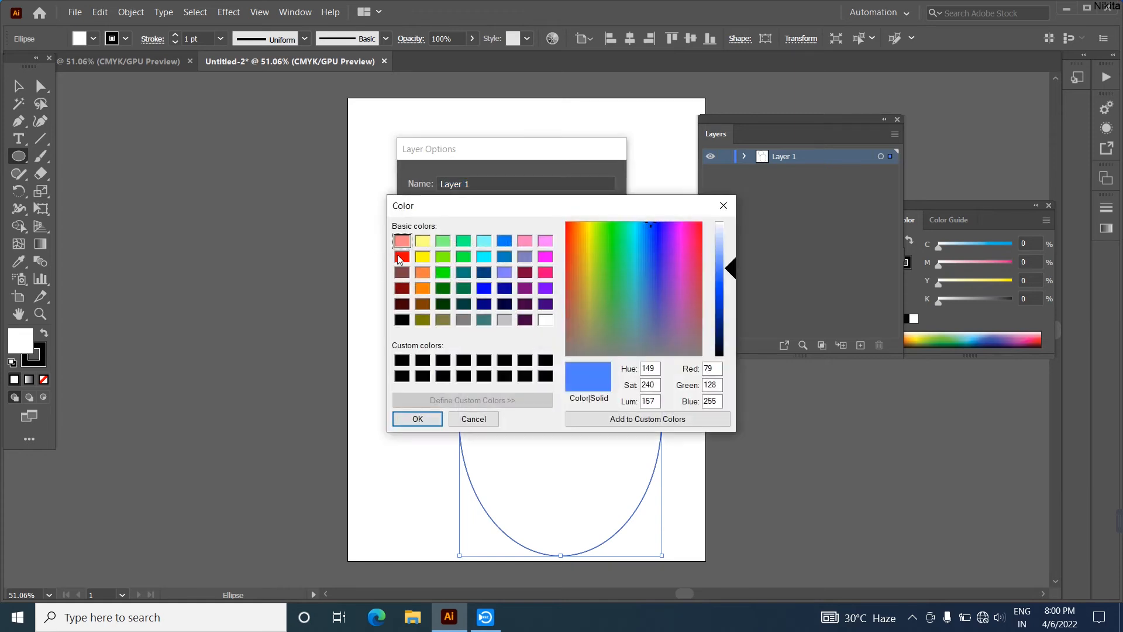
click(402, 258)
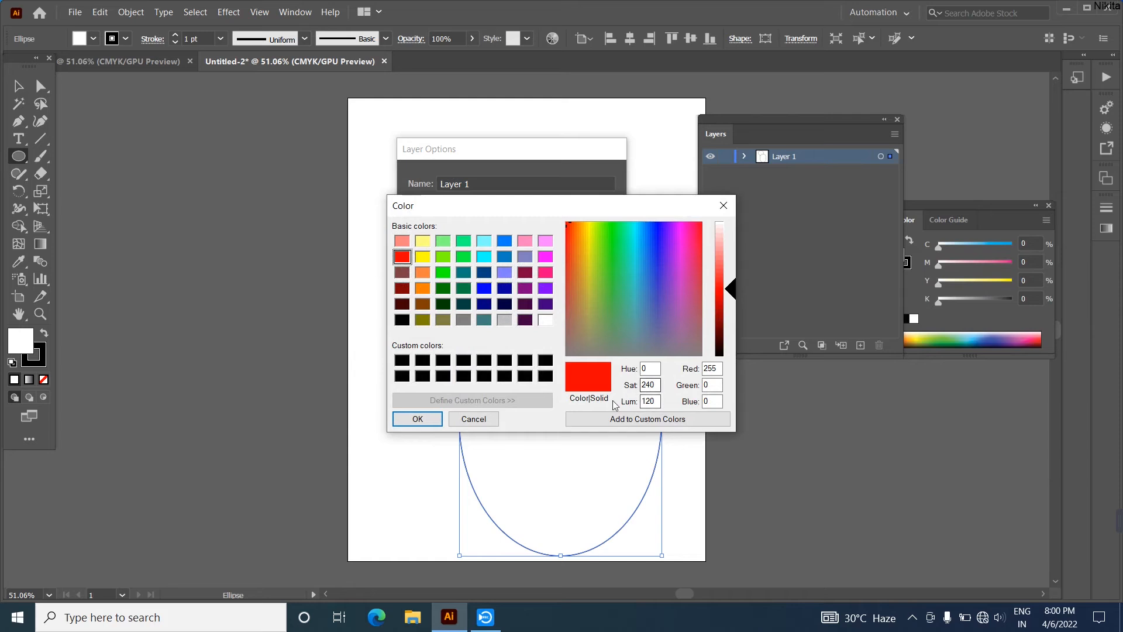
click(419, 419)
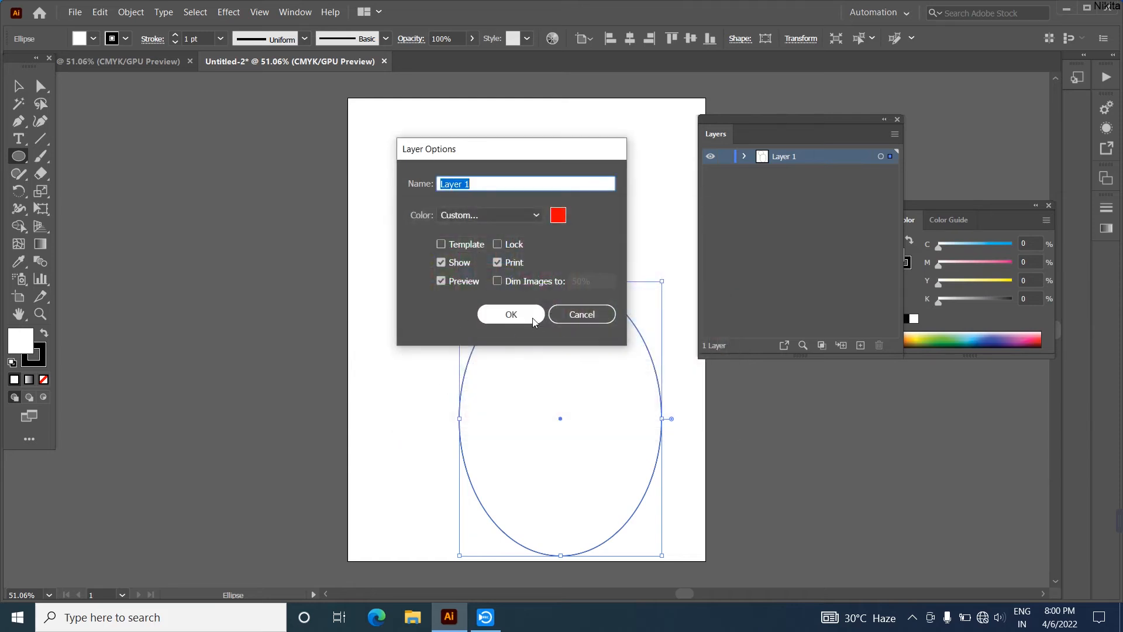
click(511, 314)
drag(390, 128, 527, 259)
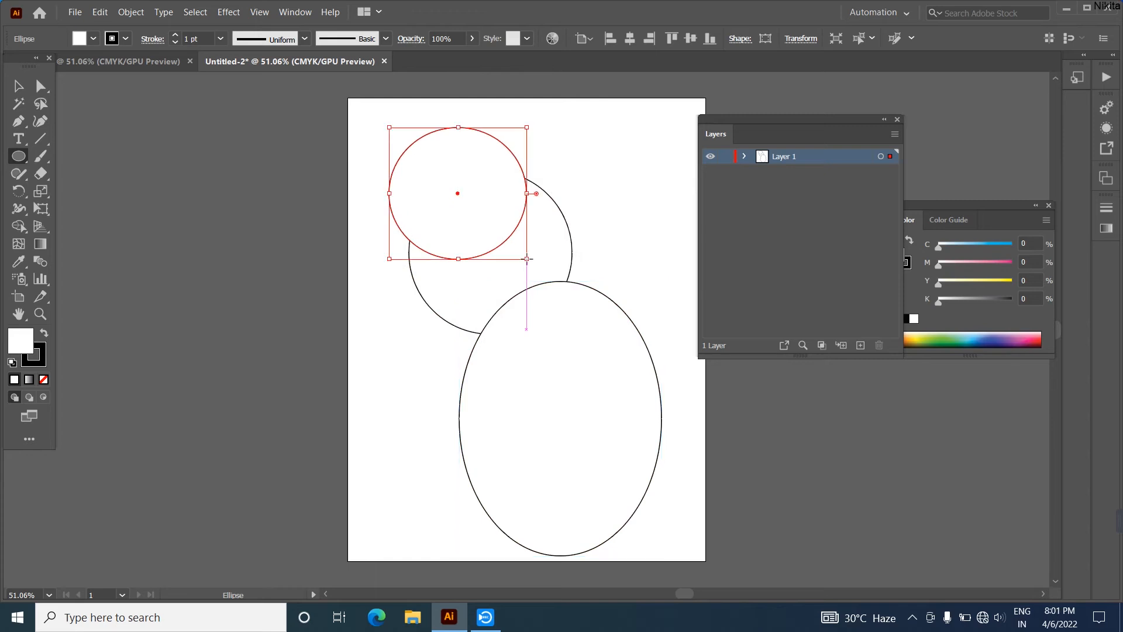
- Switch to the other open document and open the options of its "class 18" layer
click(168, 65)
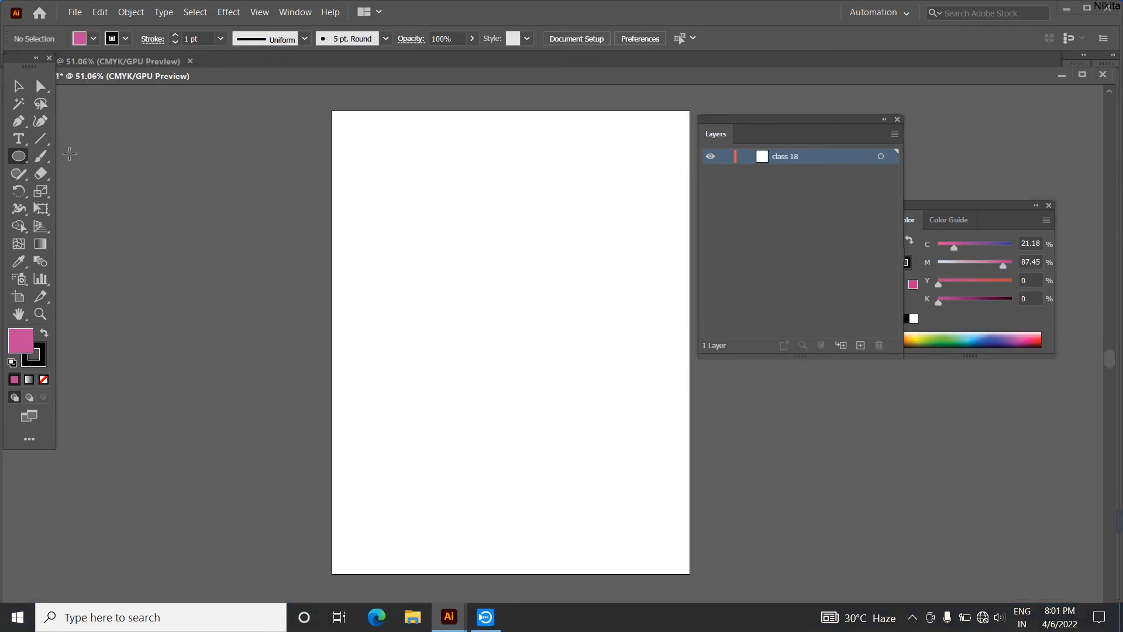
double_click(847, 156)
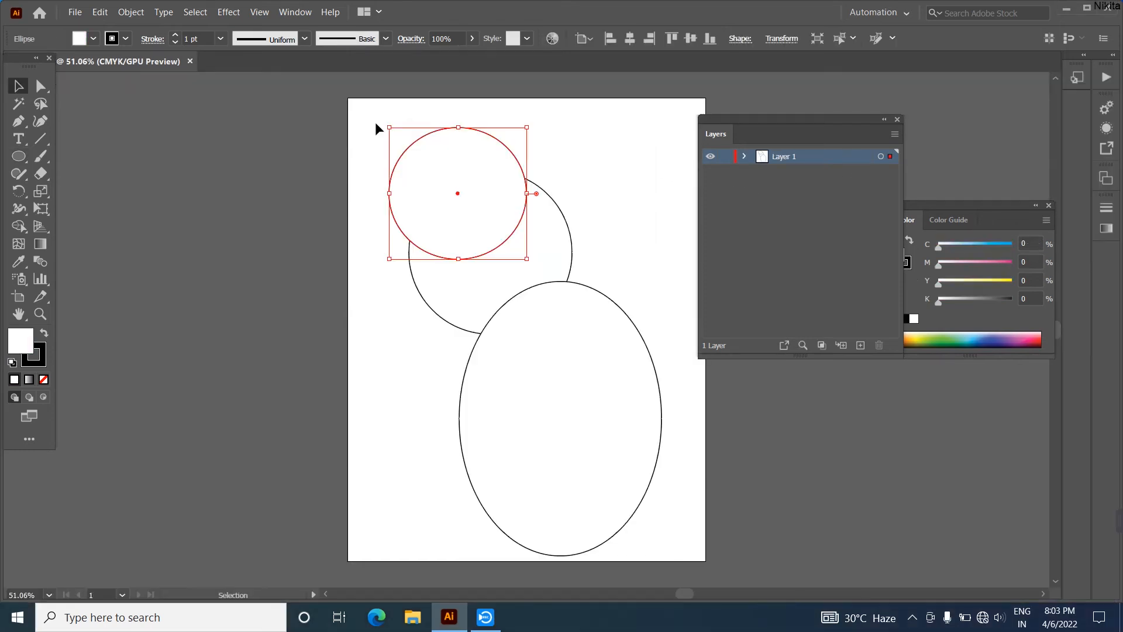
- Delete all three ellipses from Layer 1 and draw two overlapping circles in the upper part of the artboard
drag(376, 123, 630, 458)
key(Delete)
click(18, 156)
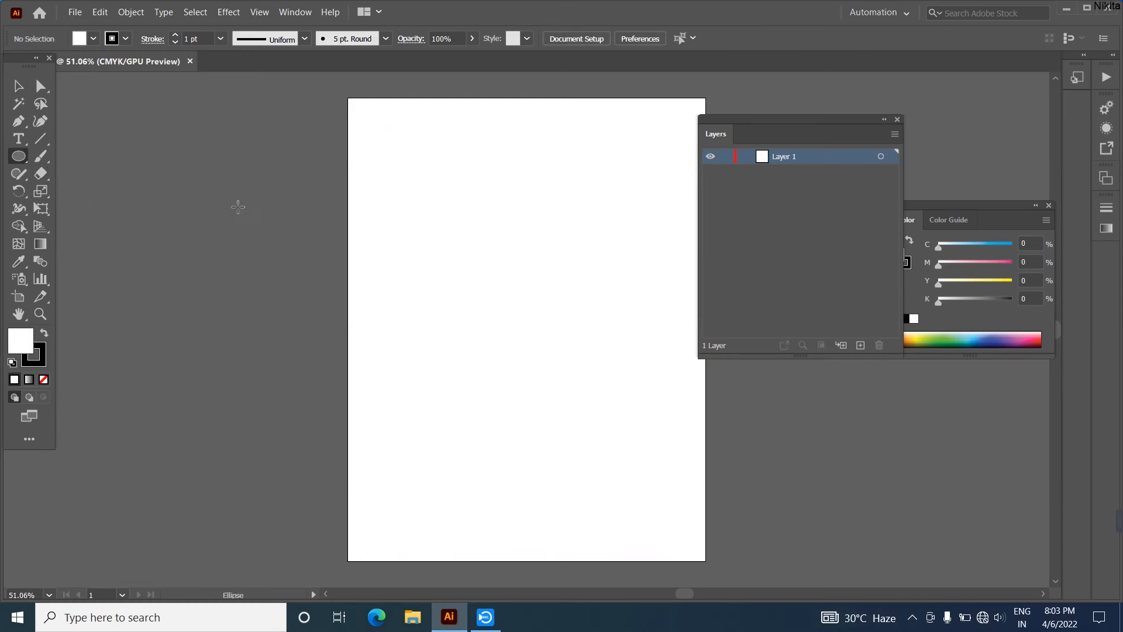
drag(460, 228, 527, 320)
drag(517, 271, 535, 345)
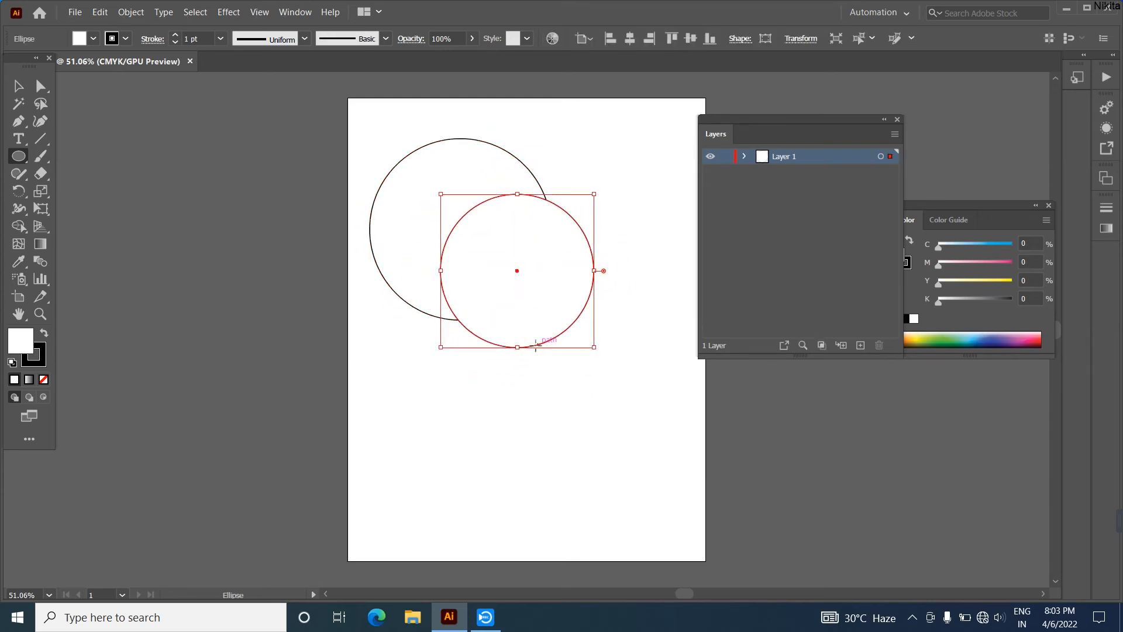
- Fill the larger circle with blue and the smaller overlapping circle with green
key(v)
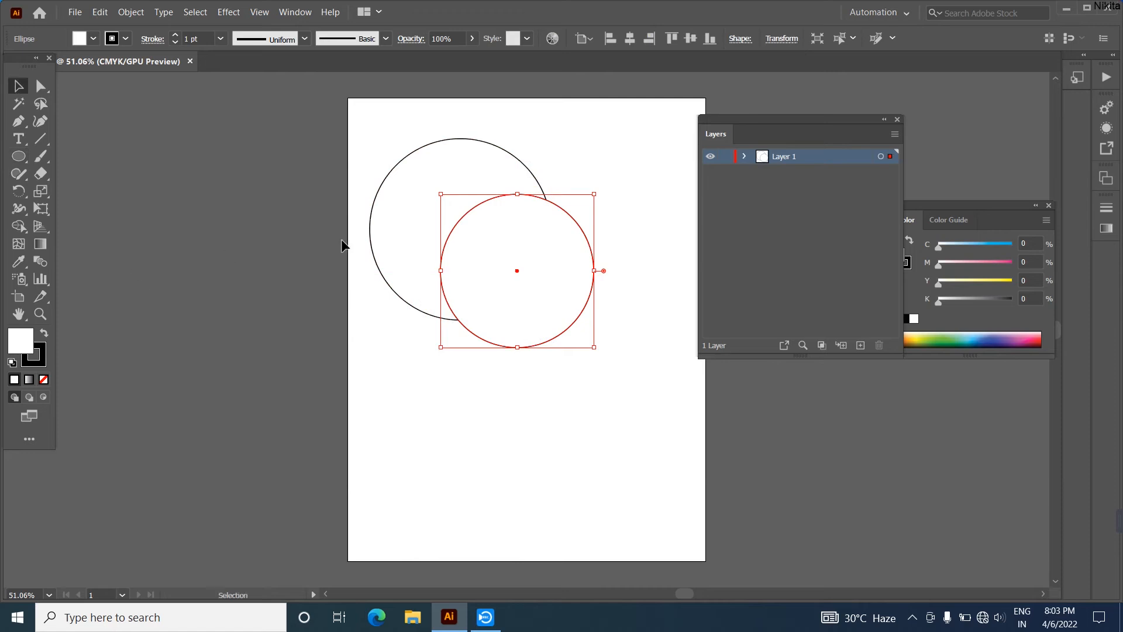
click(395, 237)
click(991, 337)
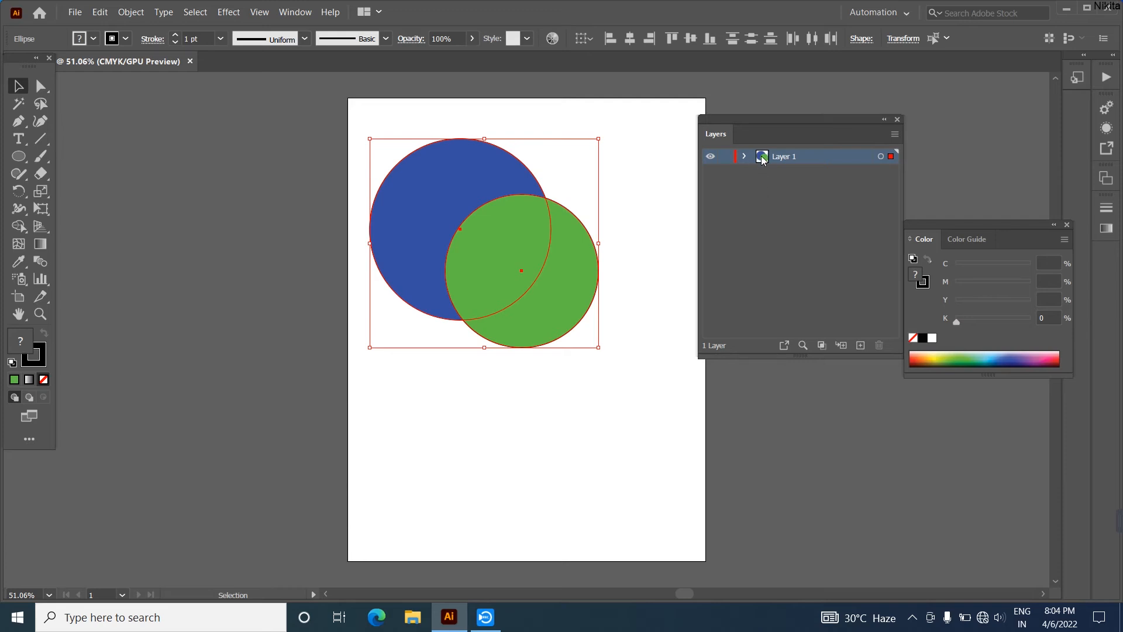
- Enlarge the layer thumbnails by setting the Layers panel's row size to a custom 90 pixels
click(895, 136)
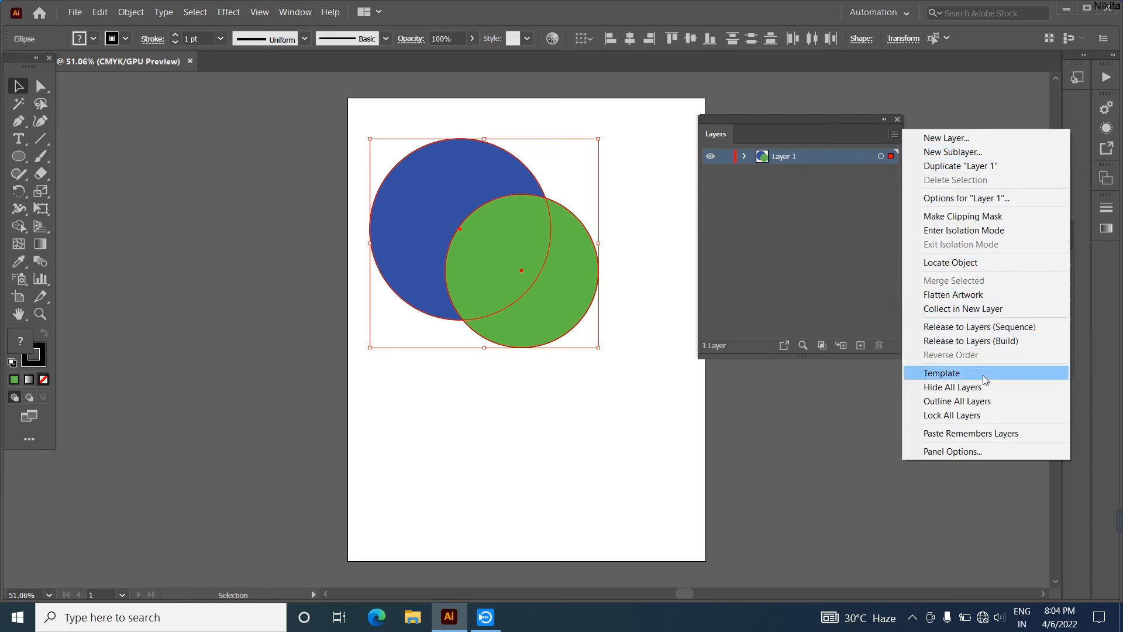
click(974, 451)
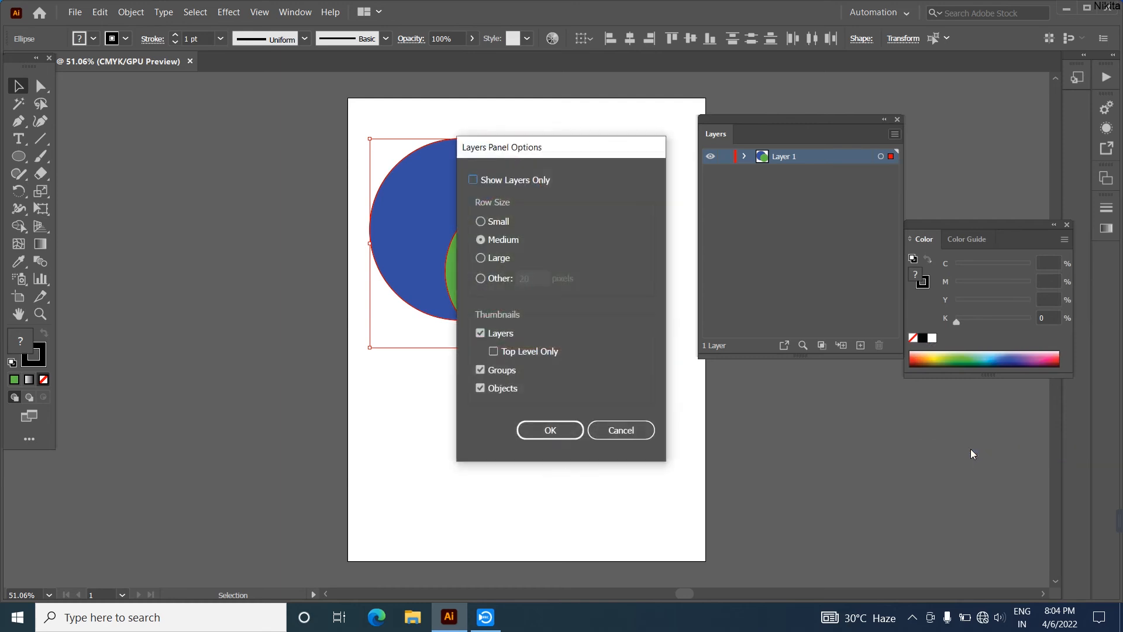
drag(562, 153, 689, 106)
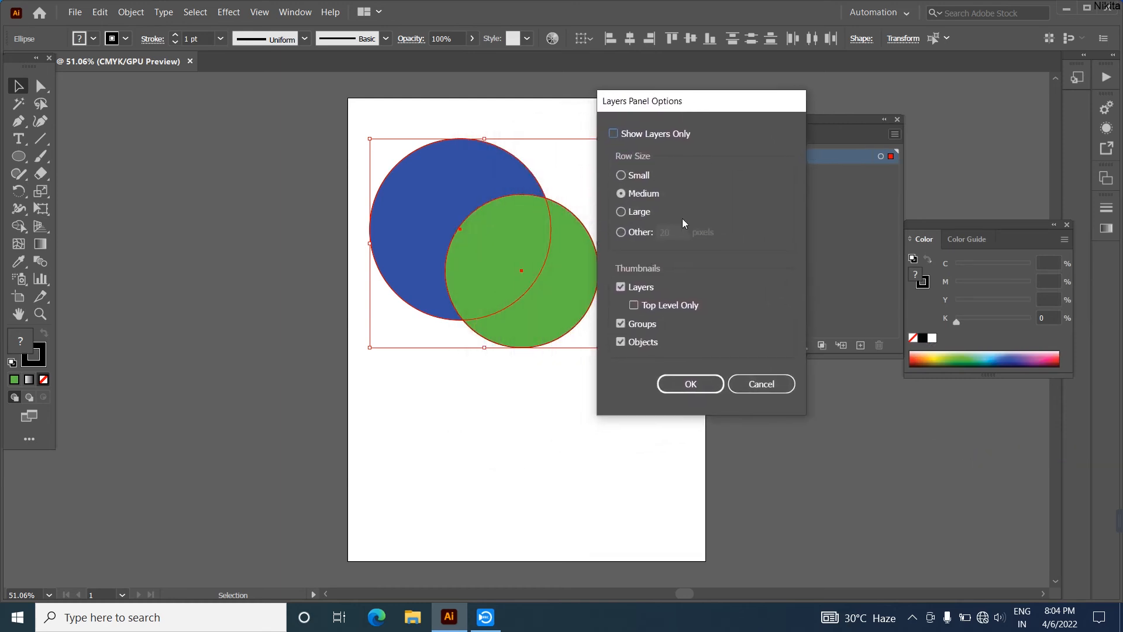
click(621, 213)
click(621, 232)
double_click(667, 231)
text(9)
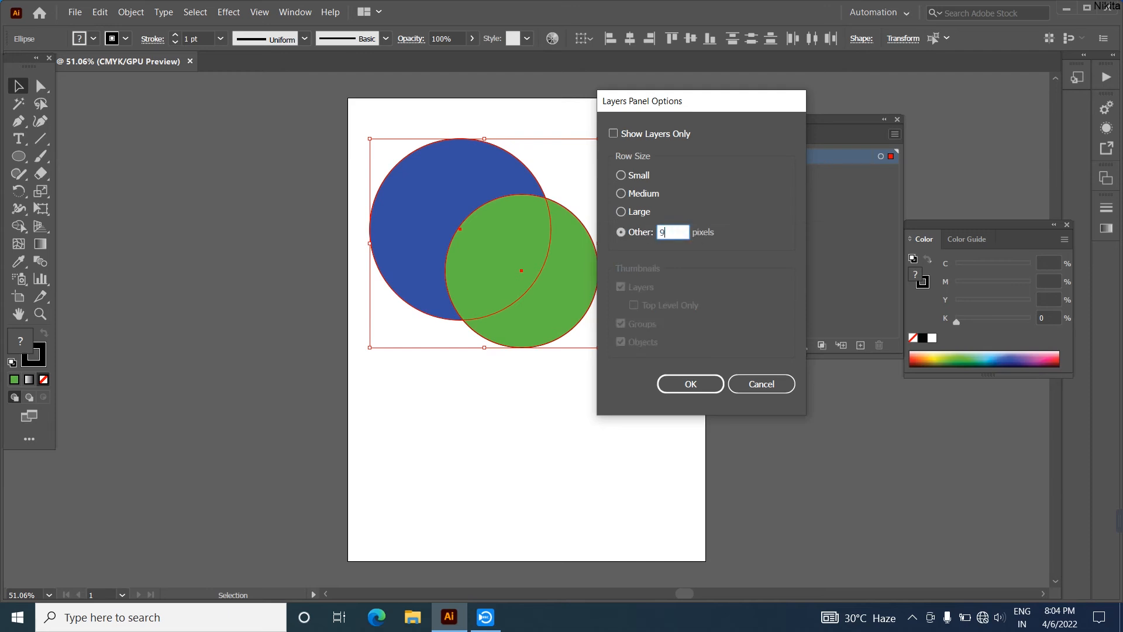
key(BackSpace)
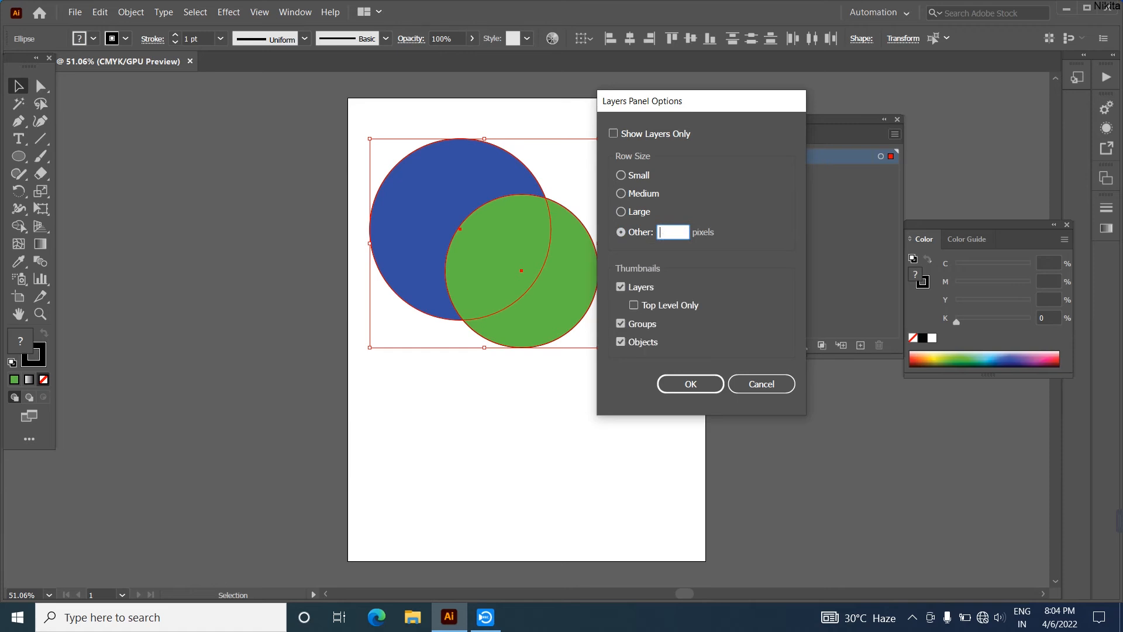
text(90)
click(701, 390)
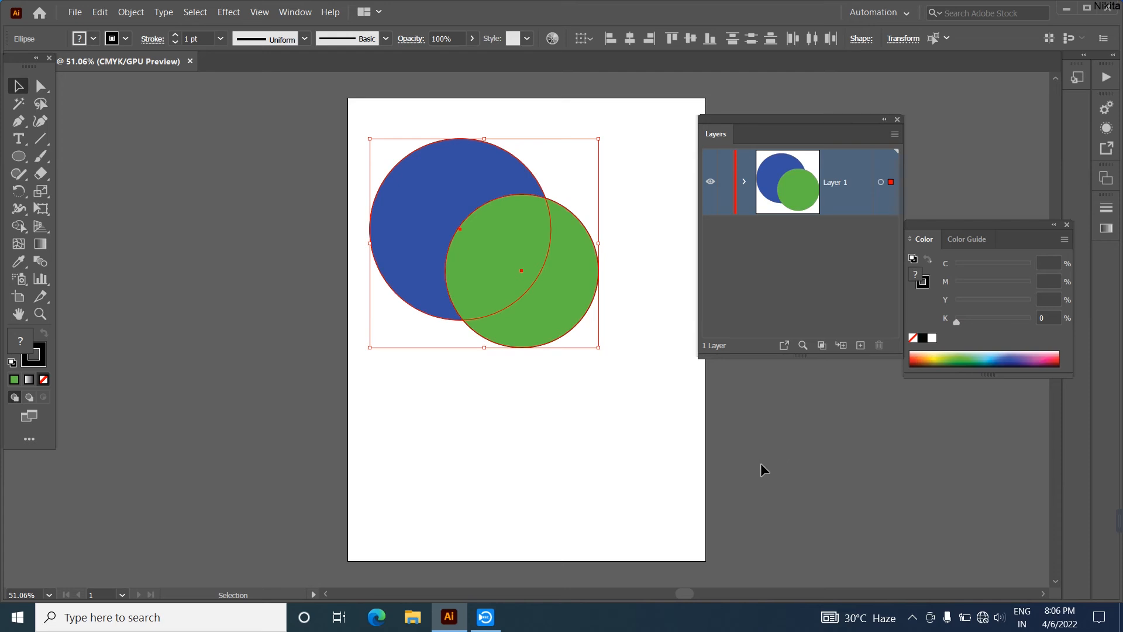
- Switch Layer 1 to outline view and return it to full-colour preview
key(a)
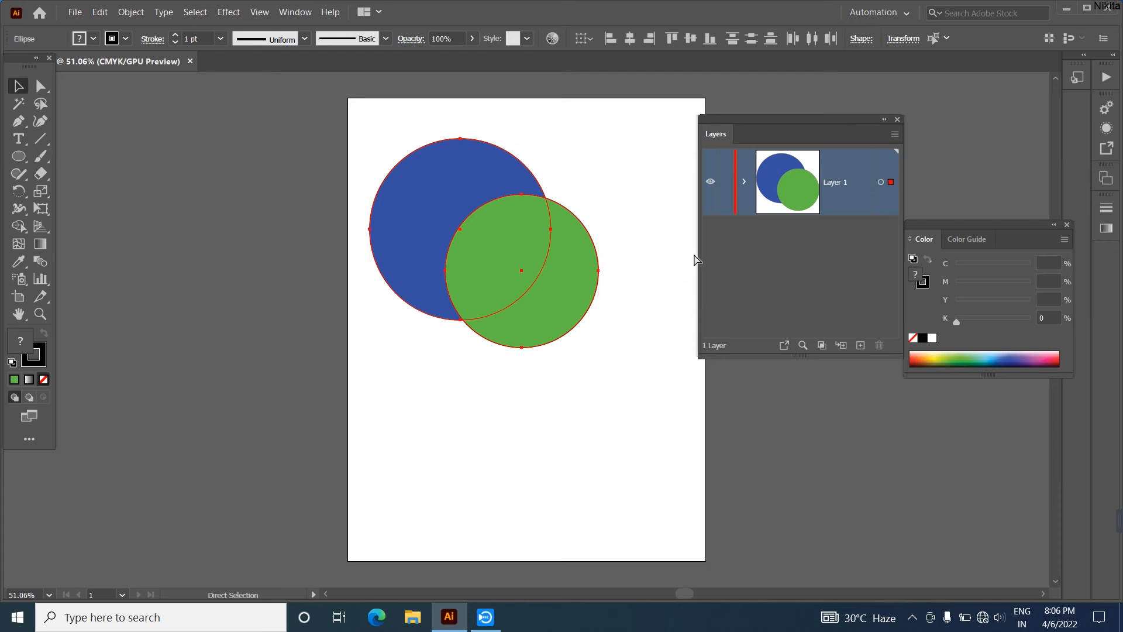
ctrl+click(709, 184)
key(v)
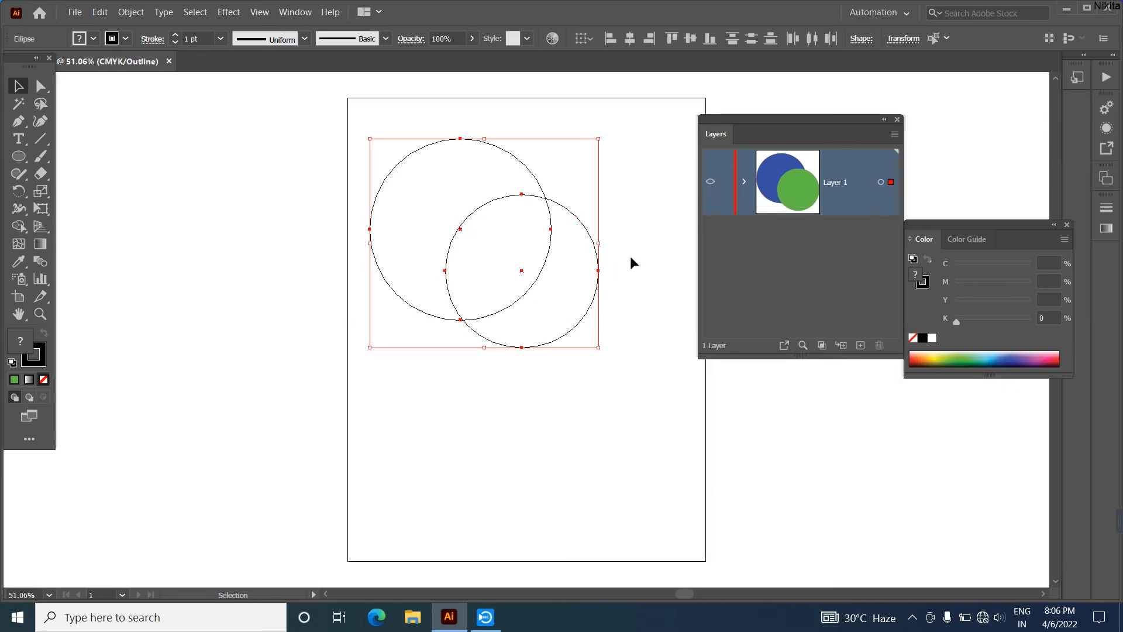
key(a)
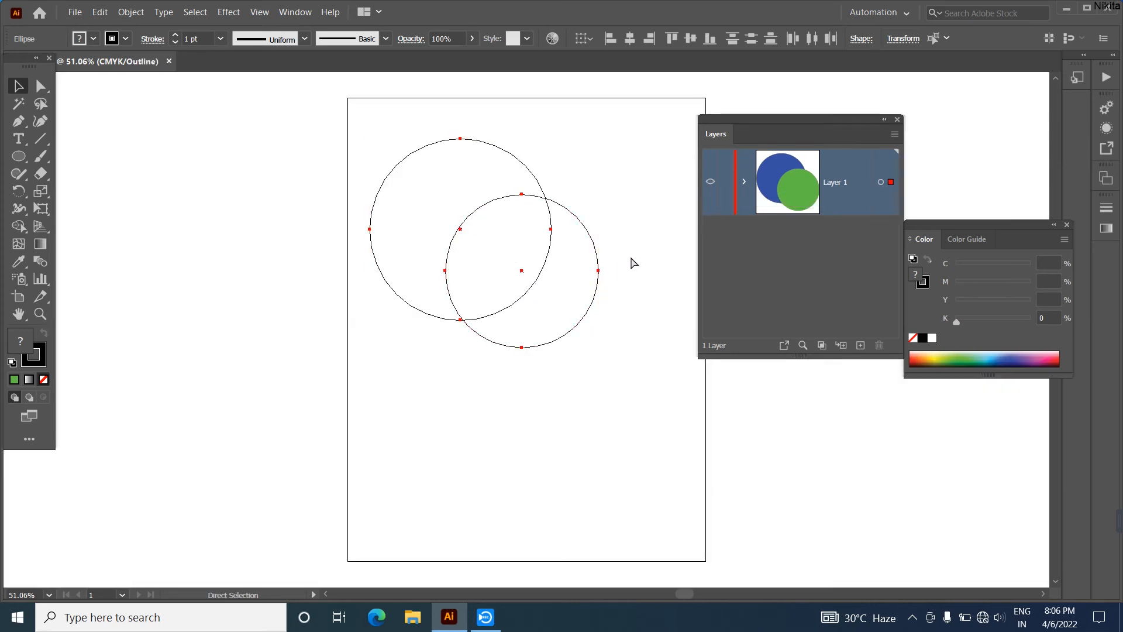
ctrl+click(711, 183)
key(v)
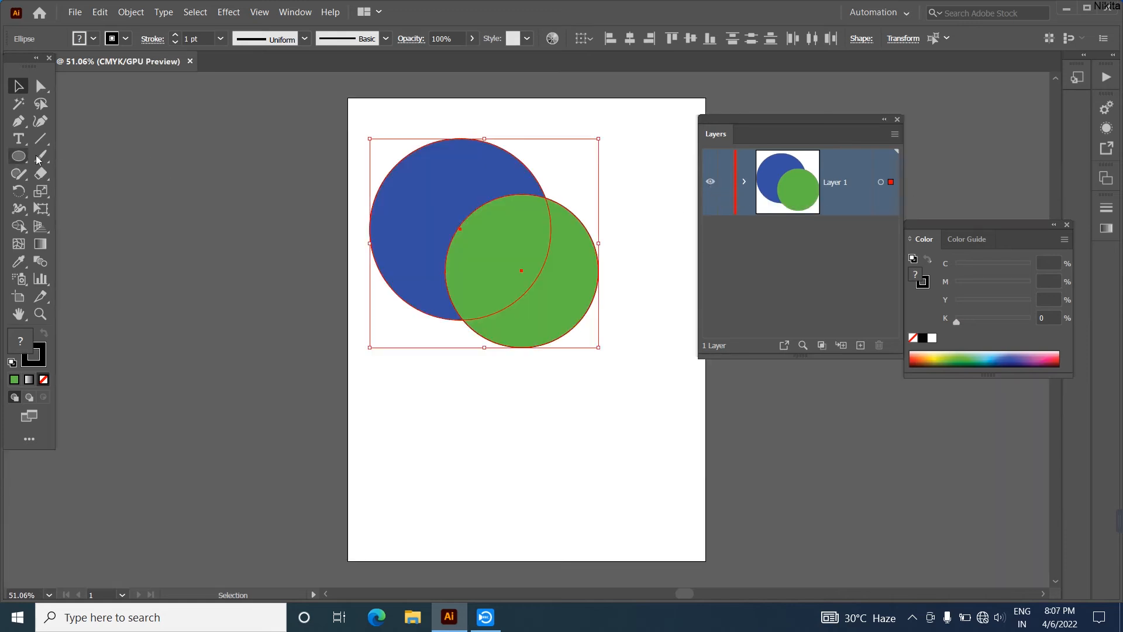
- Create a new layer above Layer 1 and draw three green ellipses of decreasing size on it, below the existing circles
click(860, 345)
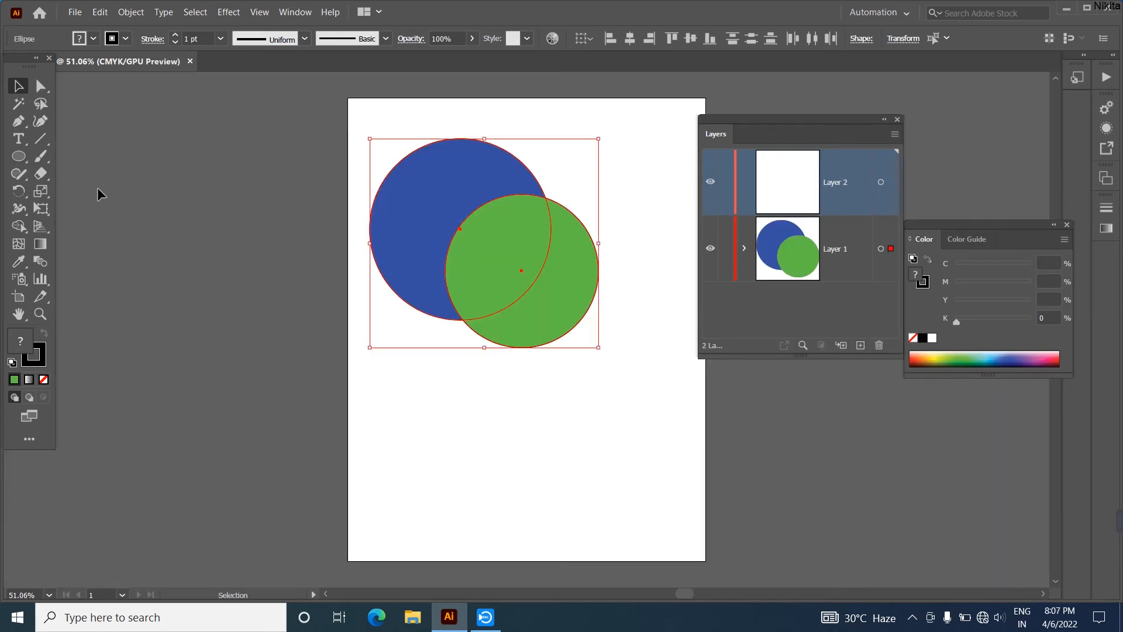
click(20, 158)
drag(461, 386, 581, 513)
drag(544, 376, 611, 462)
drag(579, 317, 618, 386)
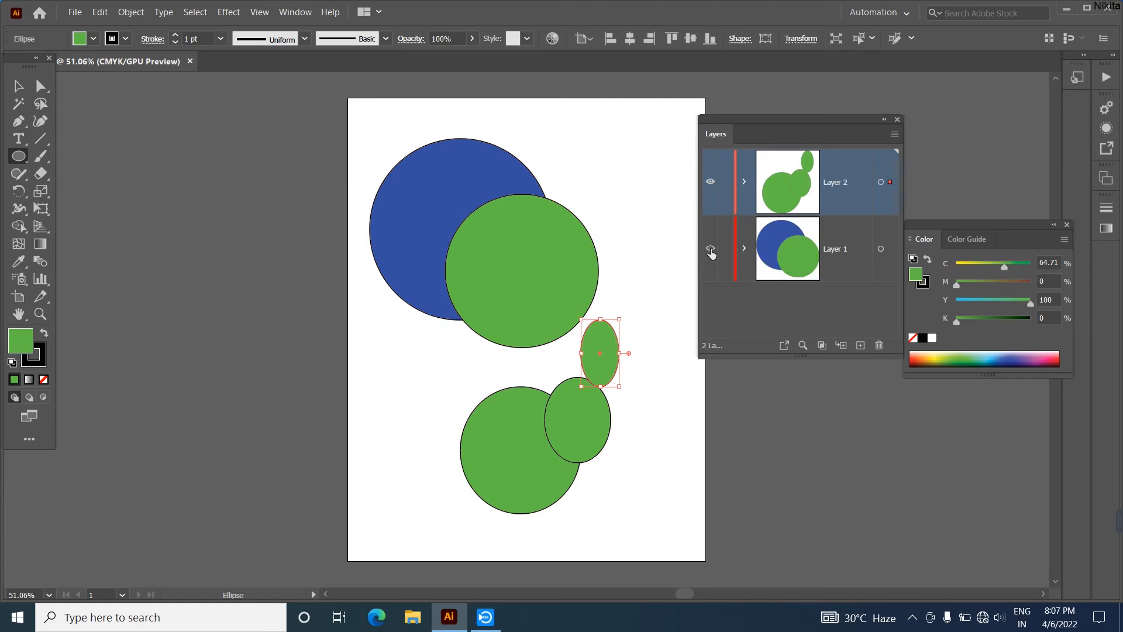
- Show only Layer 1's artwork in outline while Layer 2 stays in preview, and toggle the document's outline view back
ctrl+click(710, 250)
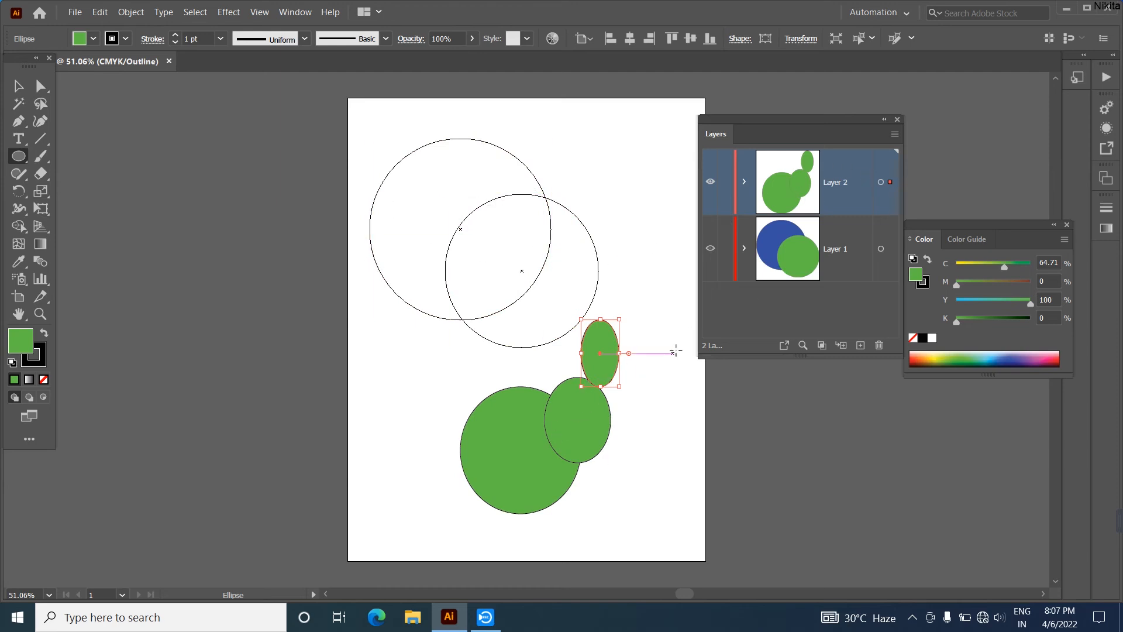
key(ctrl+y)
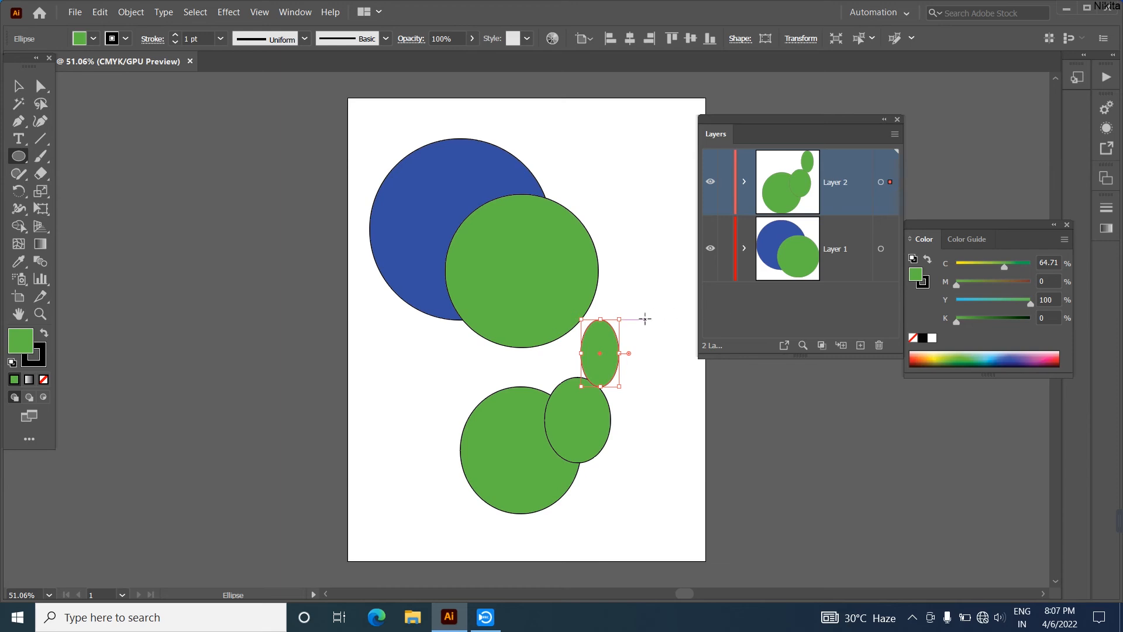
key(ctrl+y)
- Delete Layer 2 with its ellipses and remove all remaining artwork from Layer 1
drag(834, 182, 880, 347)
key(v)
key(ctrl+a)
key(Delete)
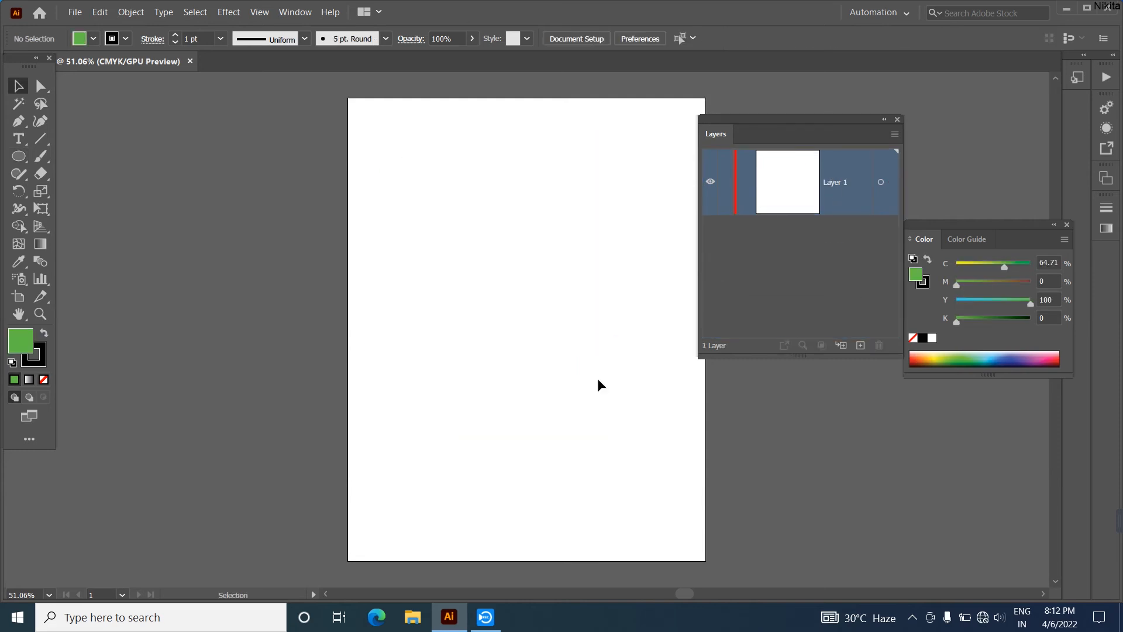
- Draw a large green circle around the middle of the artboard on Layer 1
click(23, 161)
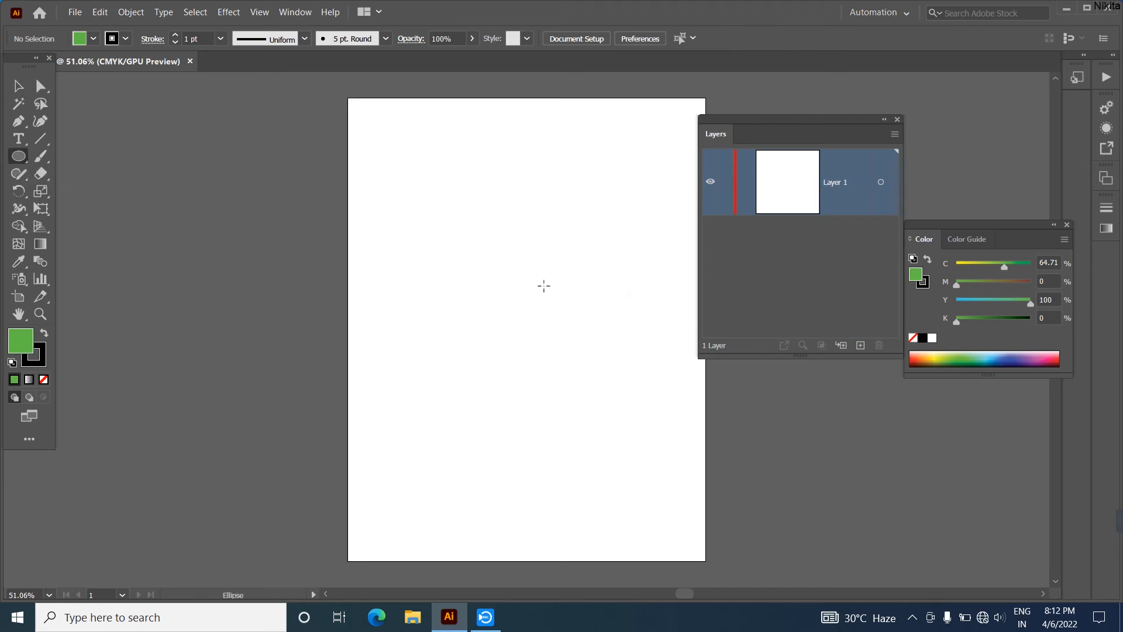
drag(480, 262, 583, 364)
key(v)
drag(480, 260, 530, 310)
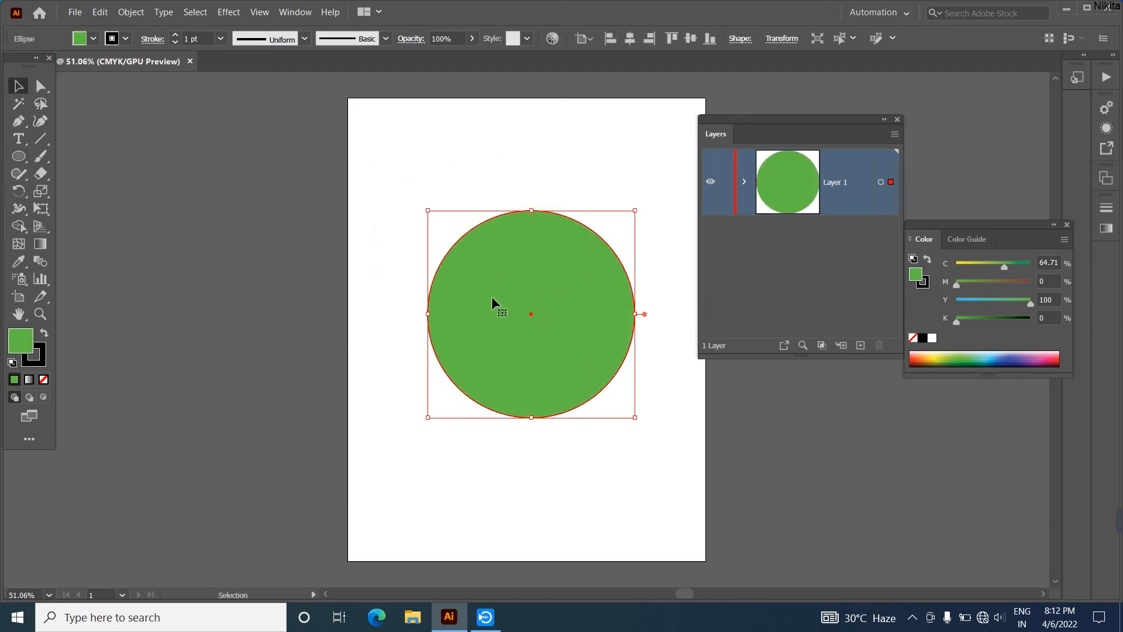
- Draw a small green circle over the upper-left edge of the large circle with the Ellipse tool
click(18, 156)
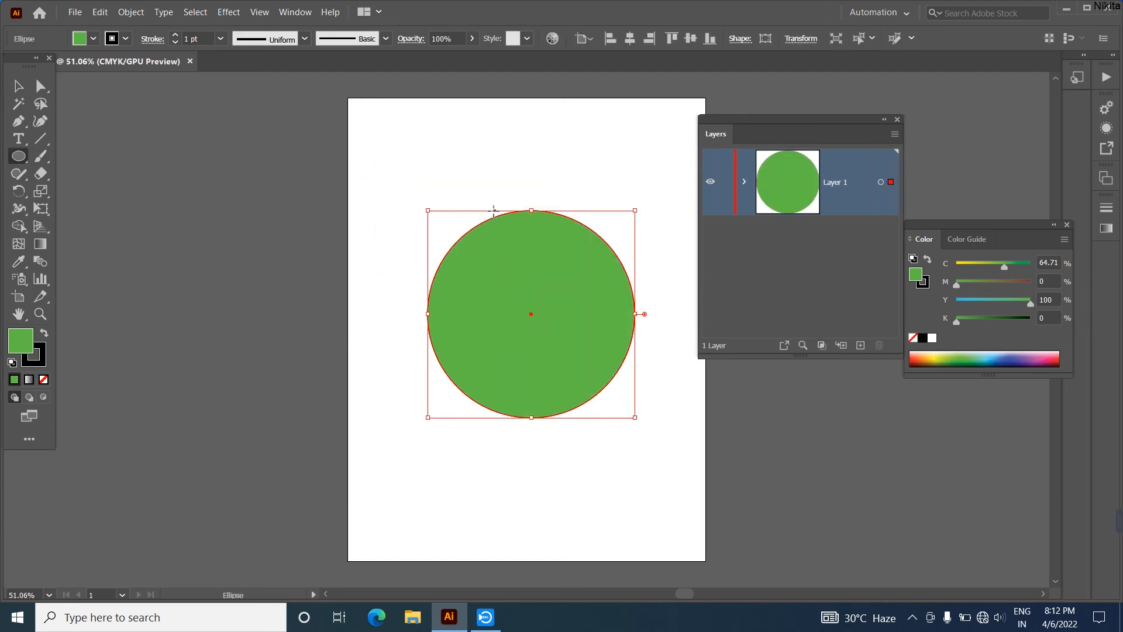
mouse_move(471, 203)
mouse_down()
mouse_move(487, 229)
mouse_move(478, 222)
mouse_up()
key(v)
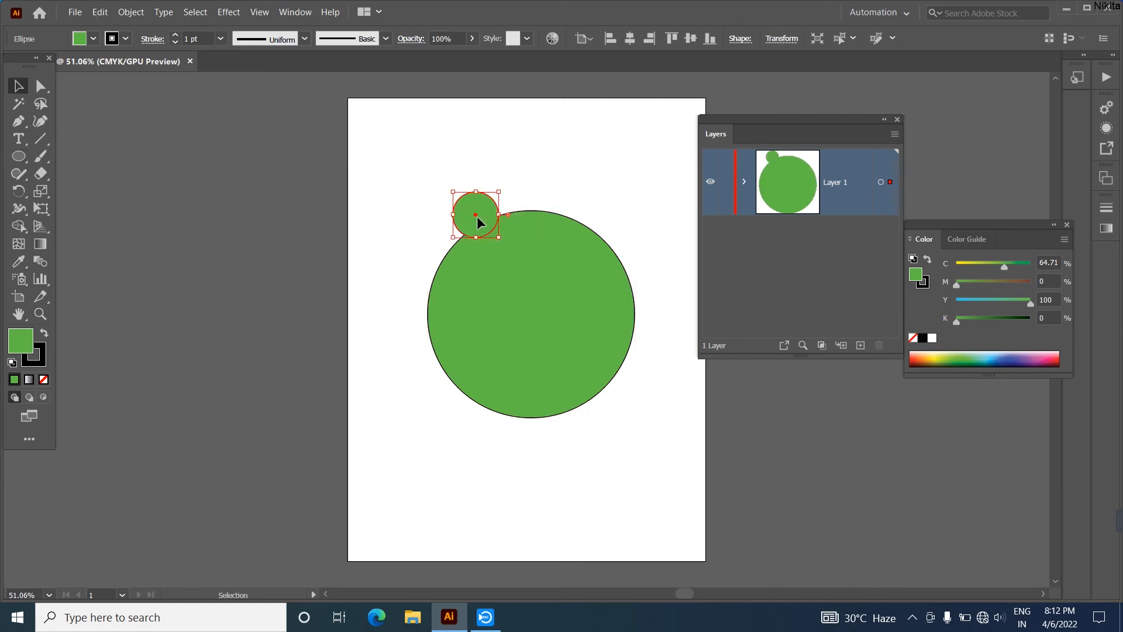
- Copy the small circle ten times around the large circle's edge and adjust two of the circles to even the spacing
drag(478, 222, 443, 260)
drag(442, 260, 430, 323)
drag(430, 323, 496, 417)
drag(502, 418, 563, 427)
drag(561, 420, 614, 395)
drag(609, 394, 636, 339)
drag(637, 338, 615, 225)
drag(613, 222, 549, 191)
click(548, 175)
drag(476, 211, 484, 206)
drag(628, 234, 624, 232)
- Select the large circle together with all the small circles around it
click(624, 184)
drag(409, 150, 690, 453)
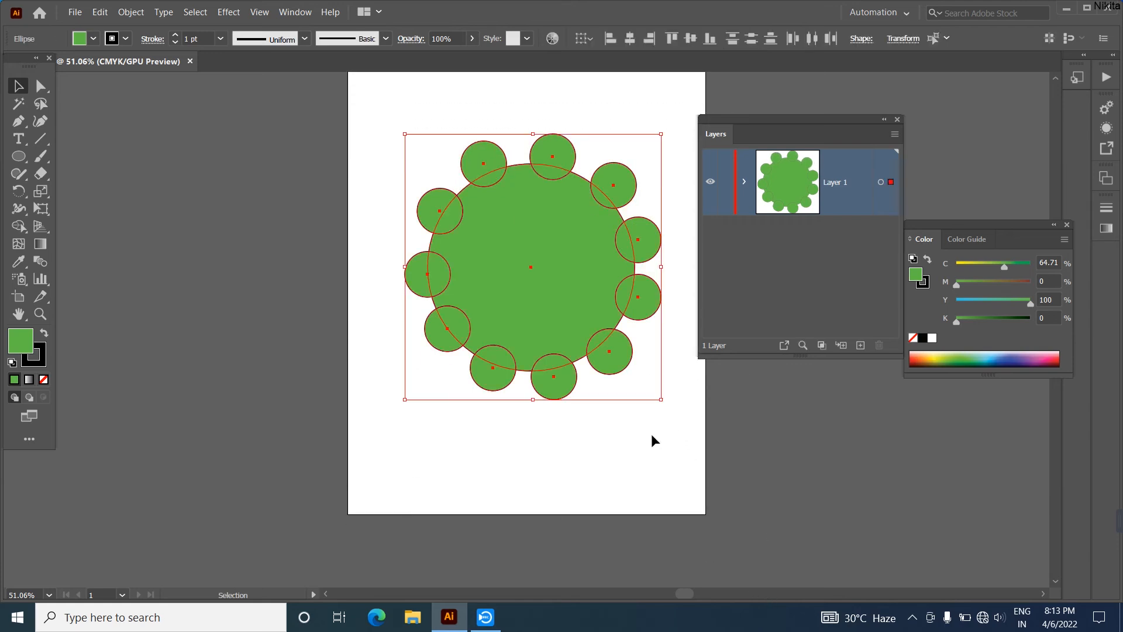
scroll(643, 451, up, 1)
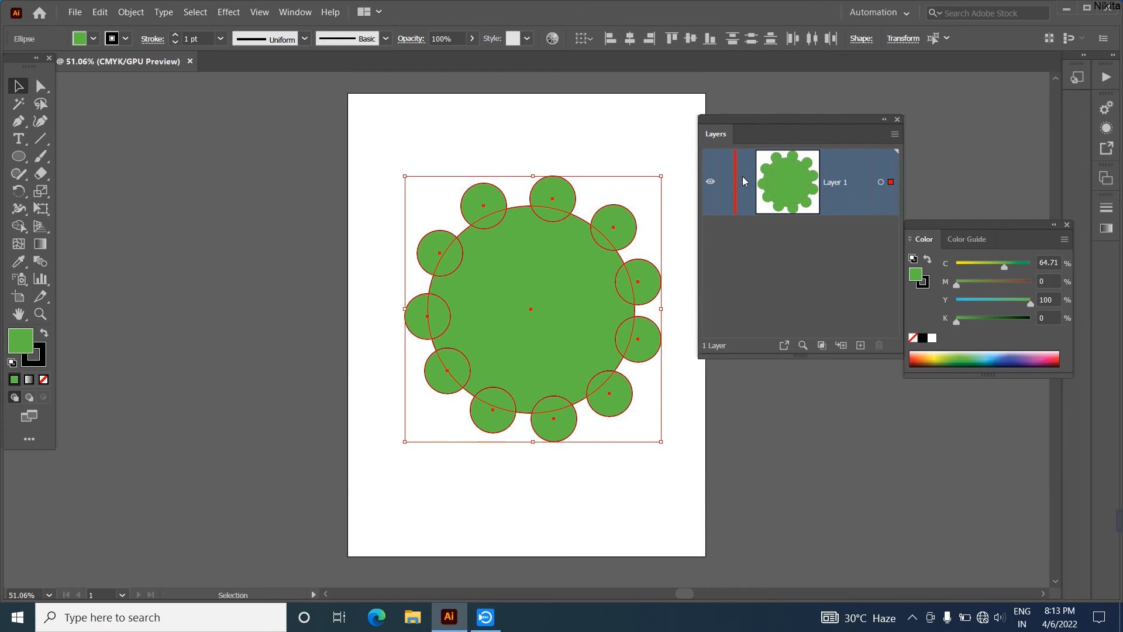
- Set the row size of the layer list to Medium in the Layers Panel Options
click(893, 136)
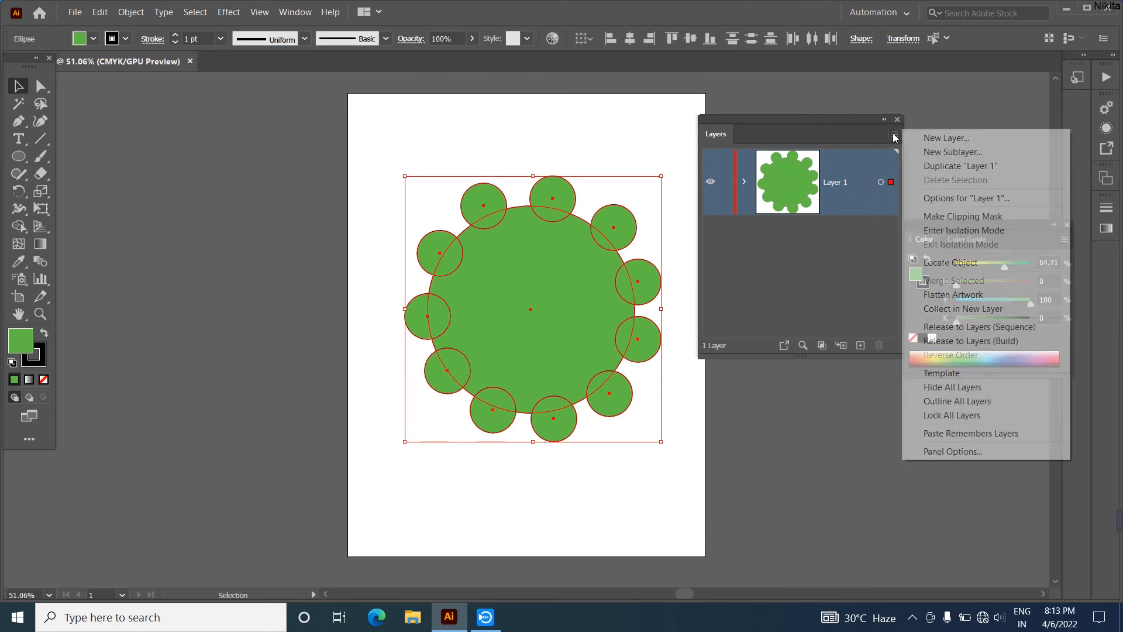
click(941, 451)
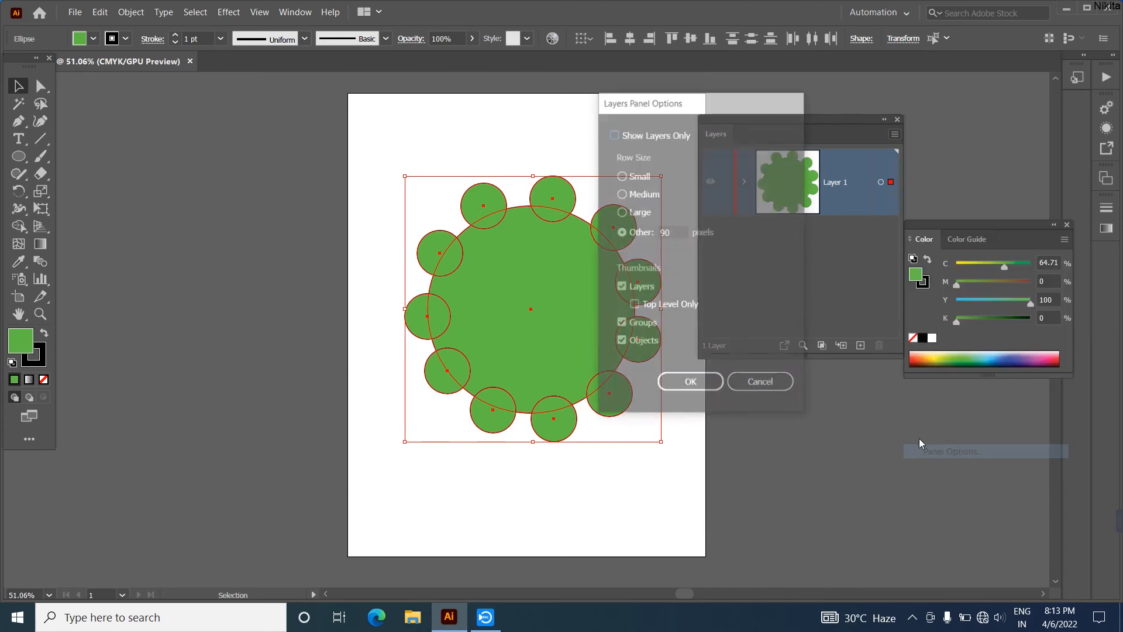
click(624, 193)
click(690, 383)
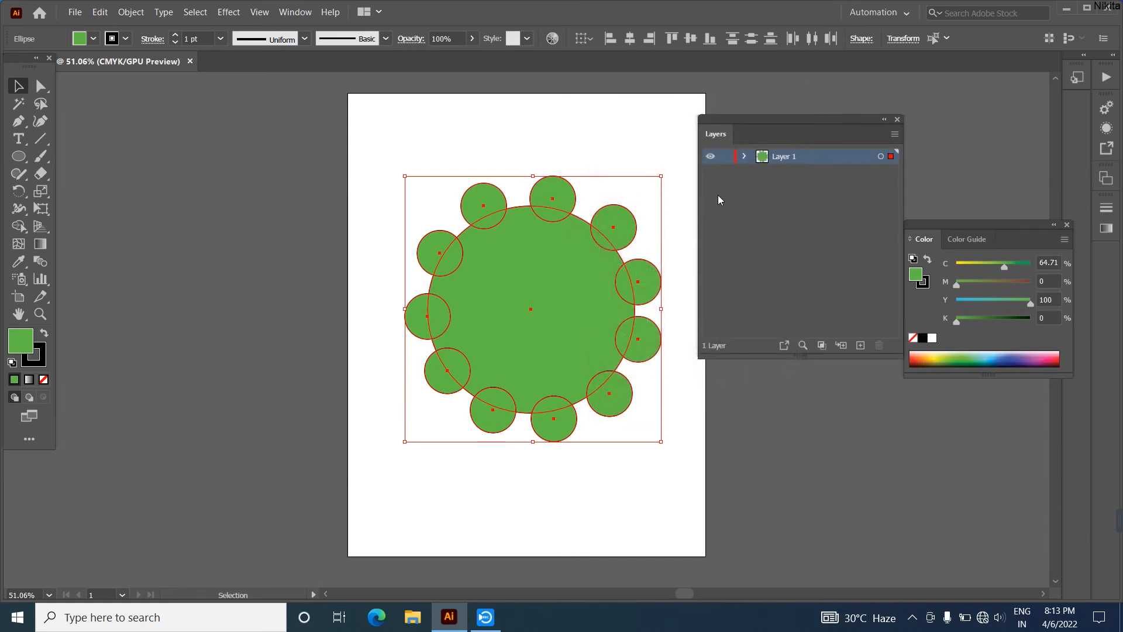
- Expand Layer 1, move the Color panel away and enlarge the Layers panel to fit every ellipse, and collapse the layer again
click(745, 157)
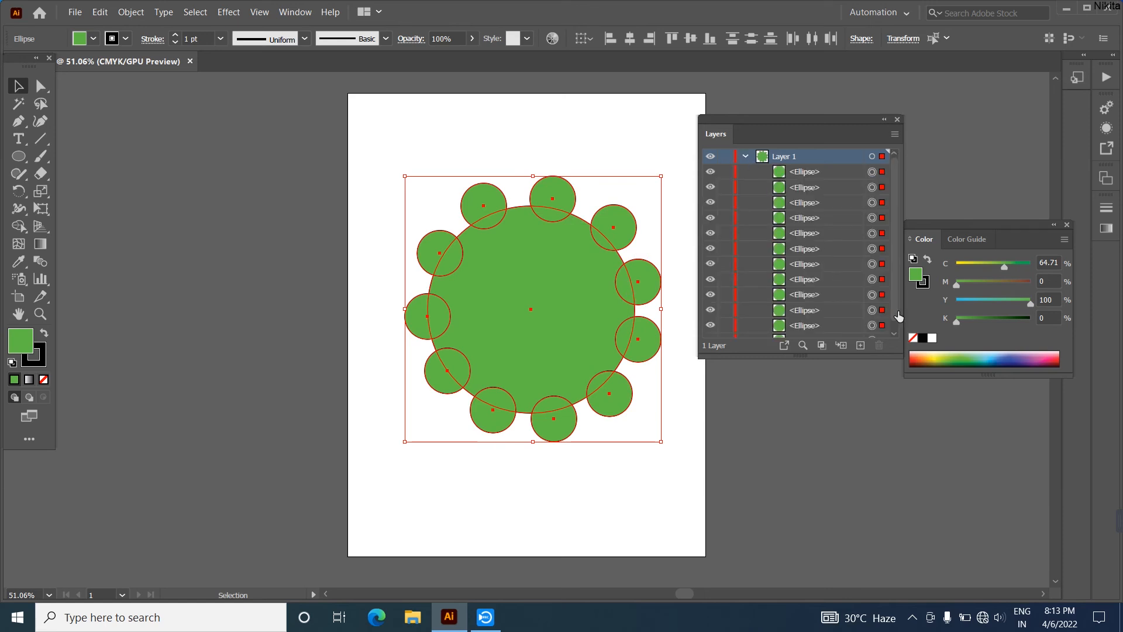
drag(1002, 224, 971, 397)
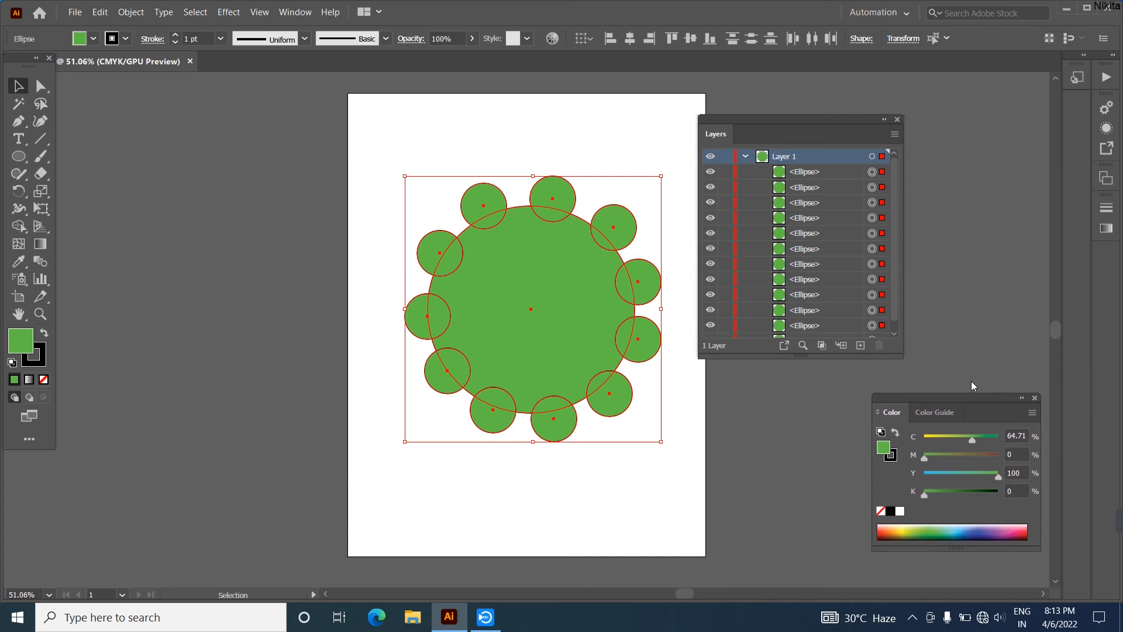
drag(904, 350, 942, 399)
drag(848, 137, 869, 118)
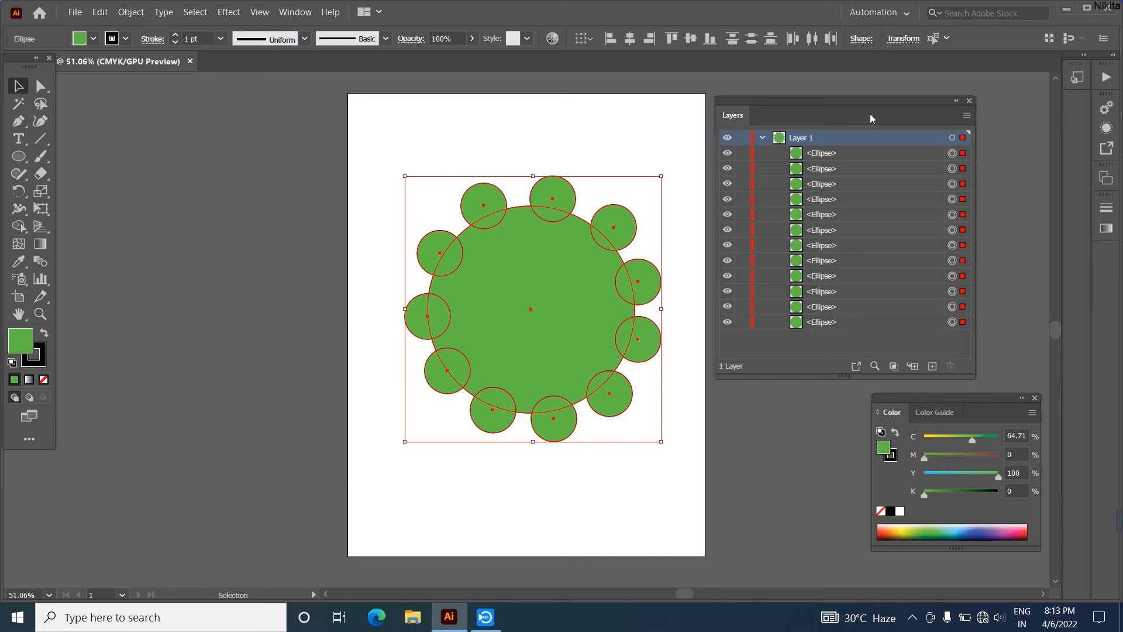
click(762, 138)
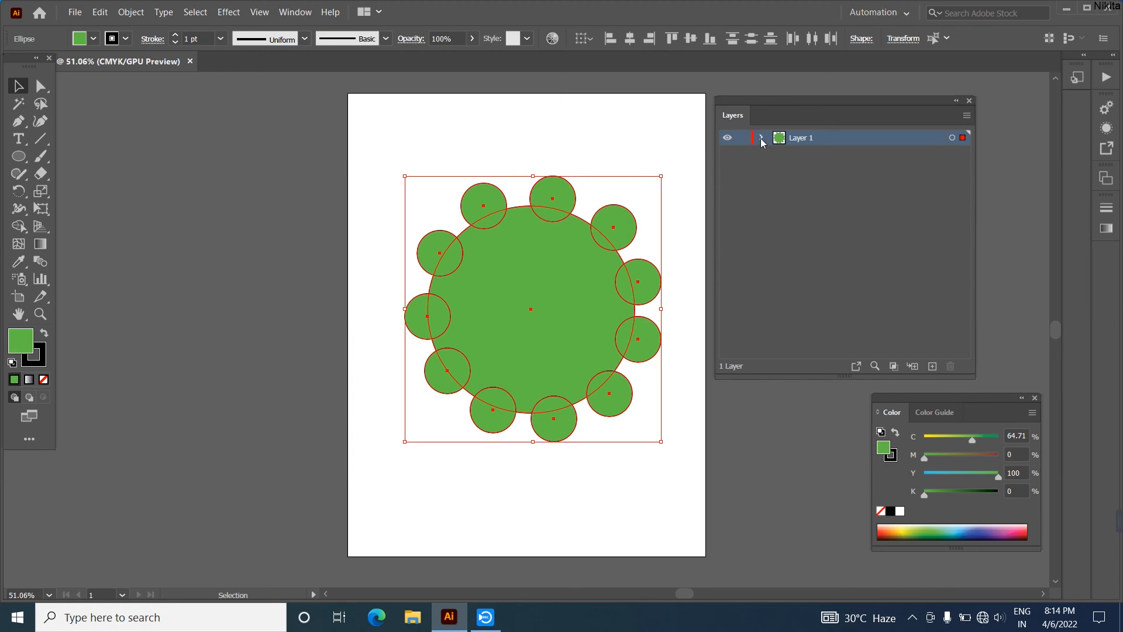
click(761, 137)
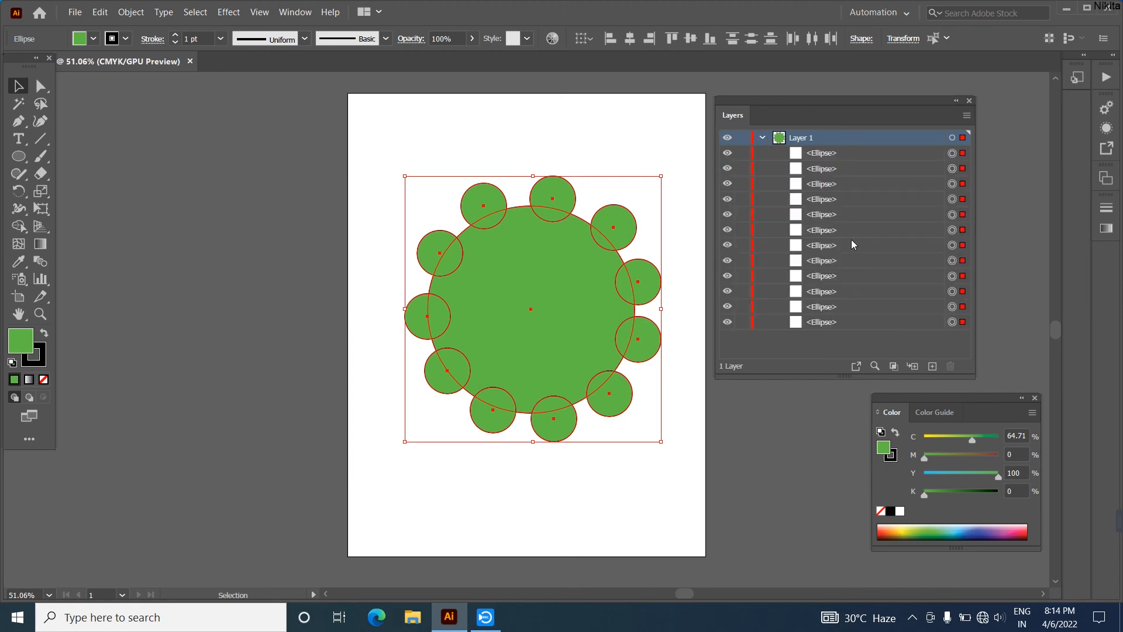
click(761, 137)
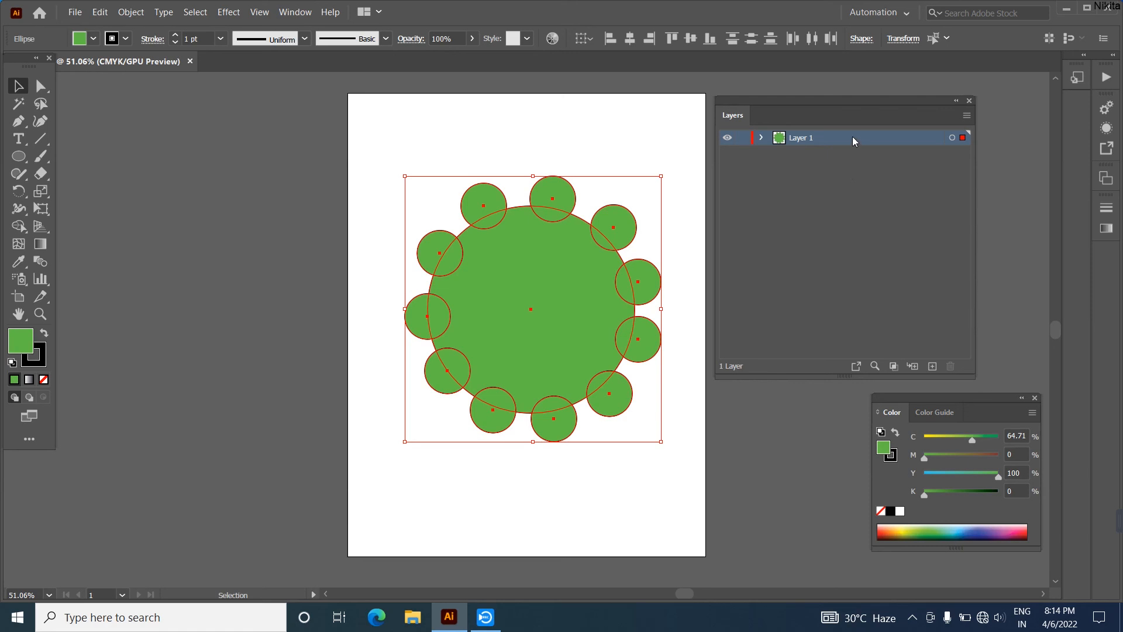
- Release Layer 1's artwork with Release to Layers (Build), and hide and reshow the sublayers from Layer 12 up to Layer 7
click(967, 116)
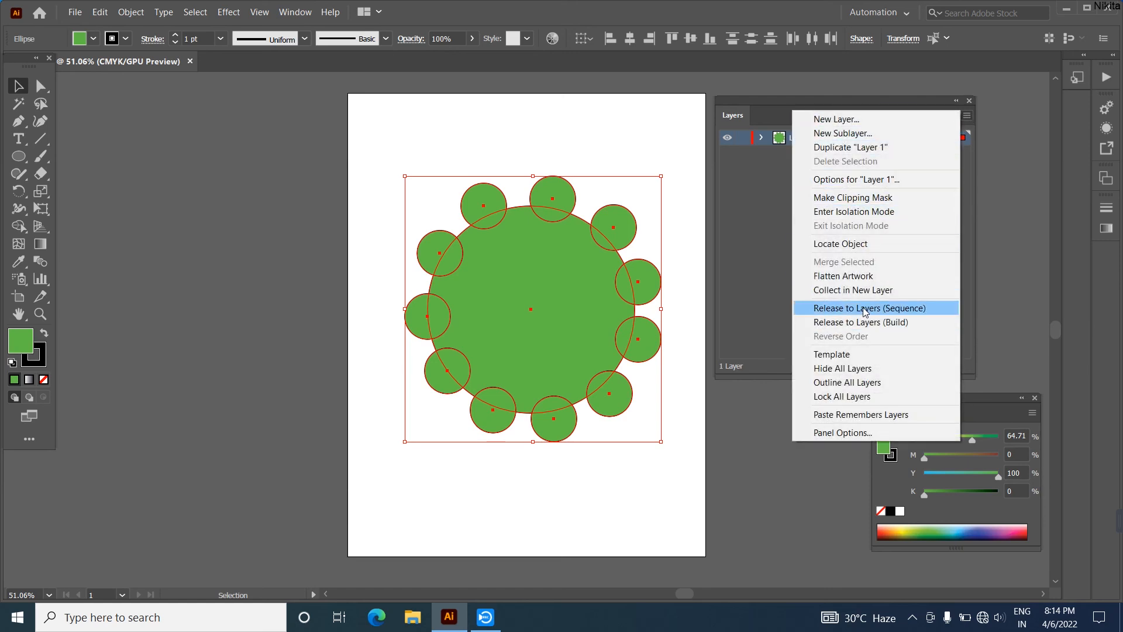
click(893, 321)
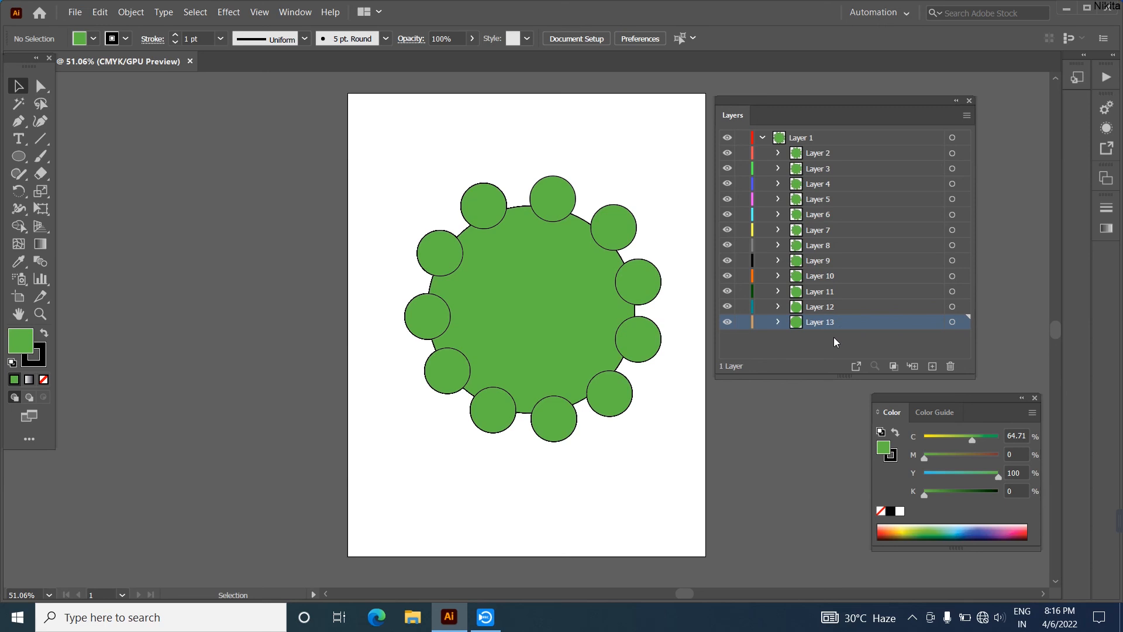
drag(725, 307, 729, 237)
drag(727, 231, 734, 307)
- Undo the visibility changes and the Build release of Layer 1's artwork
key(ctrl+y)
key(ctrl+y)
key(ctrl+z)
key(ctrl+z)
key(ctrl+z)
key(ctrl+z)
key(ctrl+z)
key(ctrl+z)
key(ctrl+z)
key(ctrl+z)
key(ctrl+z)
key(ctrl+z)
key(ctrl+z)
key(ctrl+z)
key(ctrl+z)
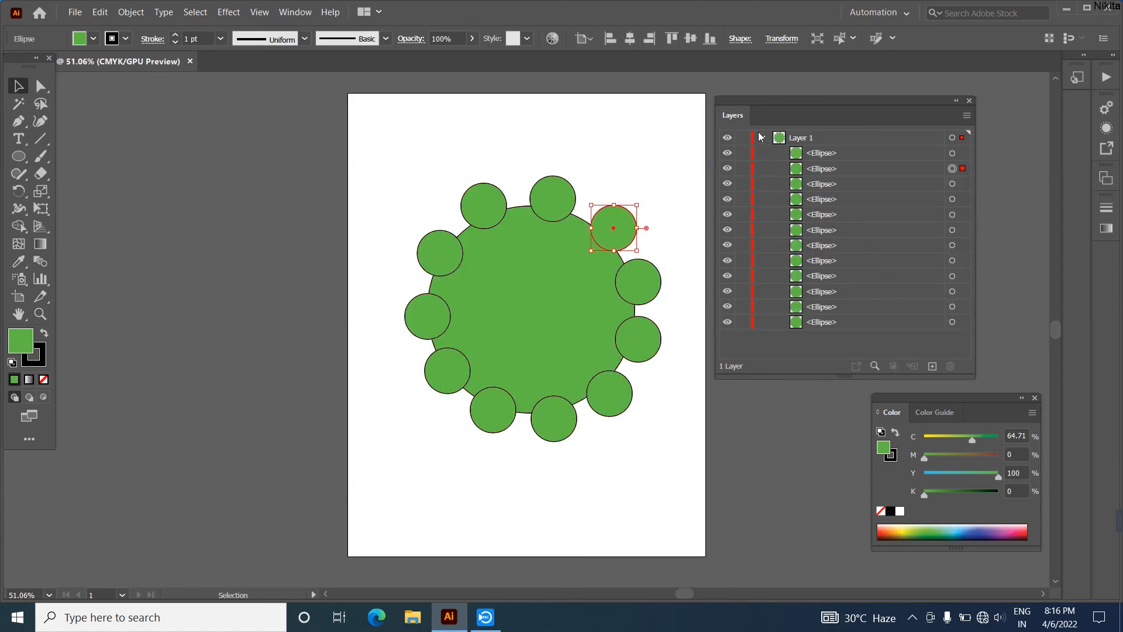
- Collapse and select Layer 1, and apply Release to Layers (Sequence) to its ellipses
click(760, 138)
click(811, 137)
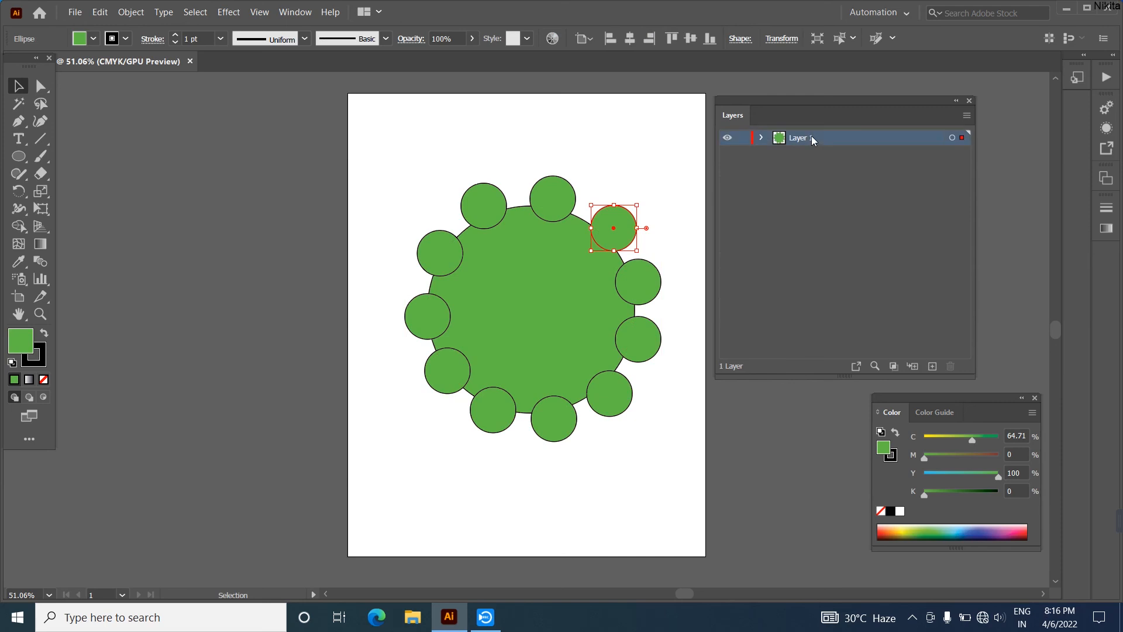
click(966, 116)
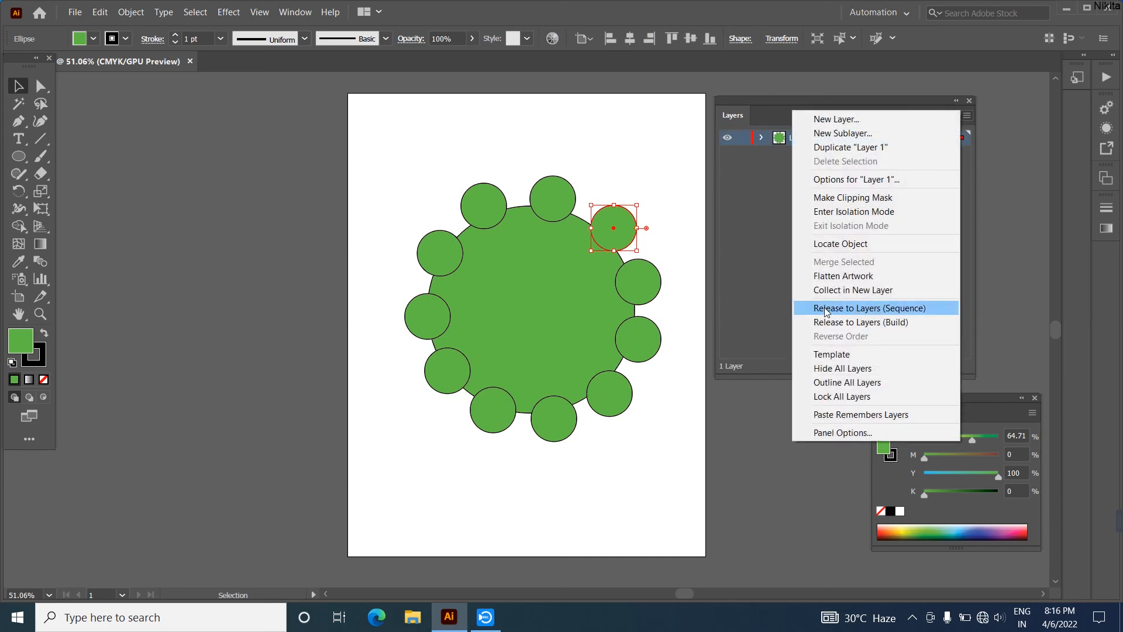
click(886, 308)
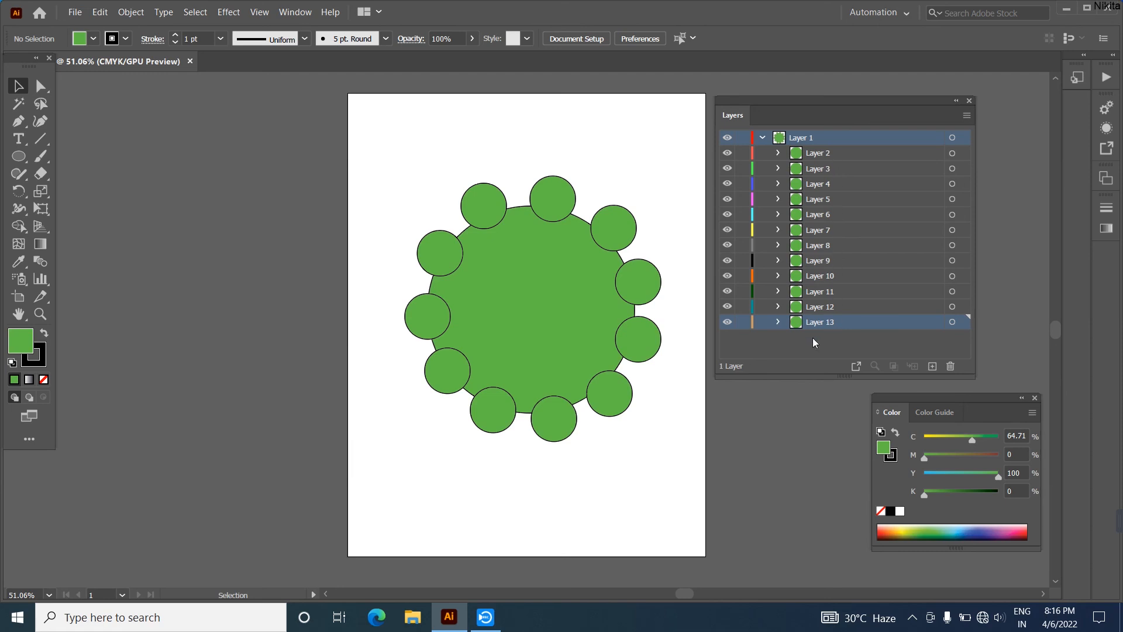
- Hide sublayers Layer 12 up to Layer 6 one after another and show them all again
mouse_move(727, 307)
mouse_down()
mouse_move(726, 223)
mouse_move(730, 307)
mouse_up()
click(729, 307)
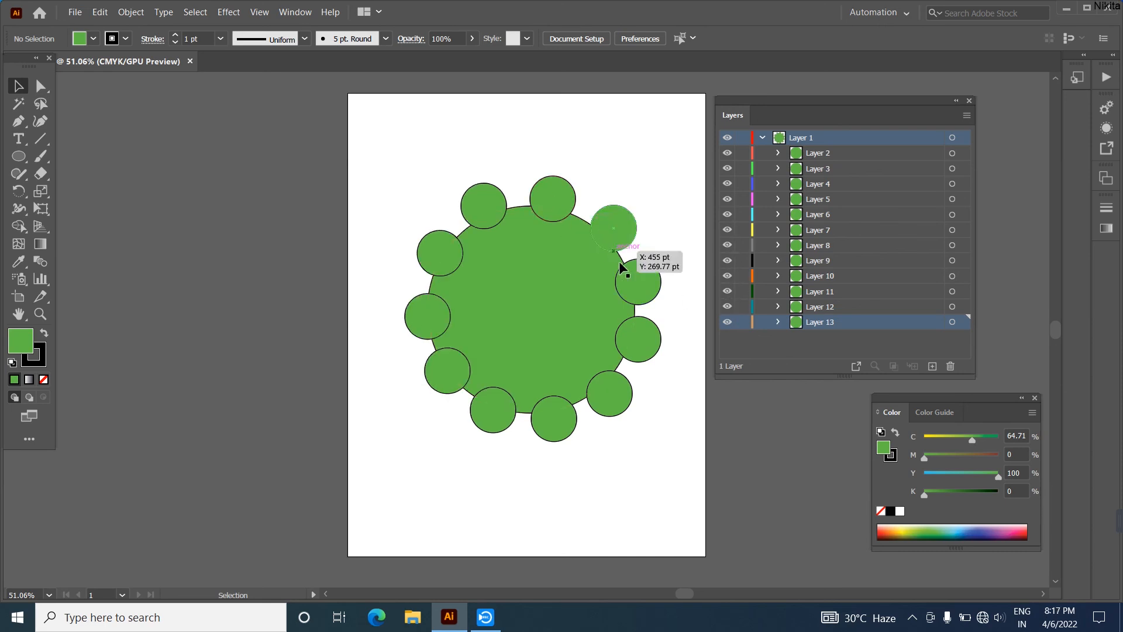
drag(728, 309, 726, 221)
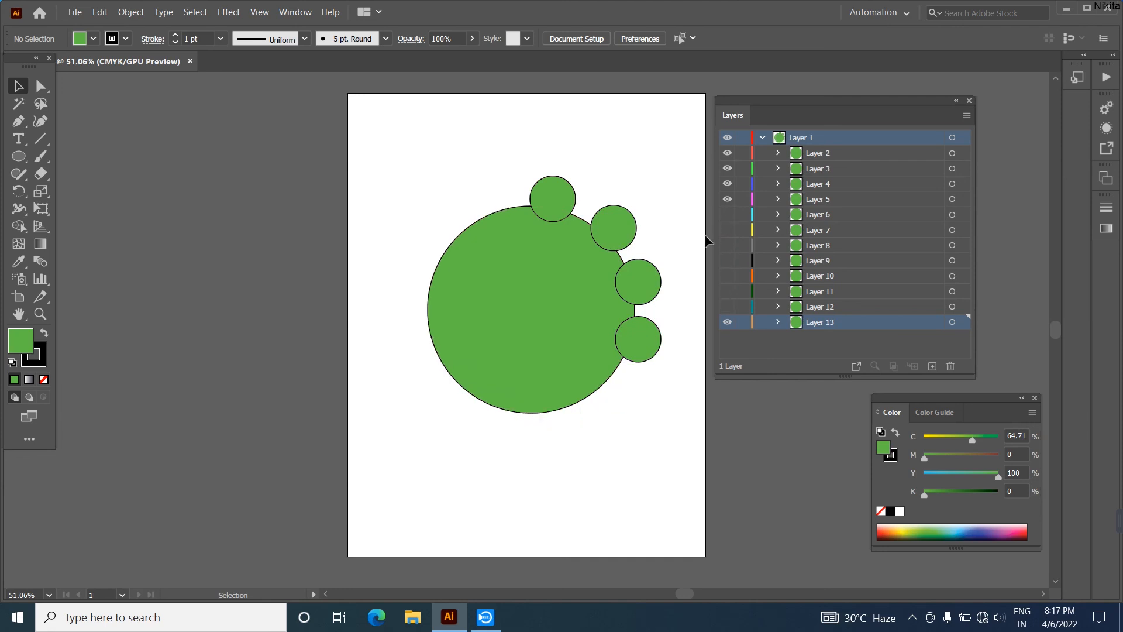
drag(725, 216, 727, 308)
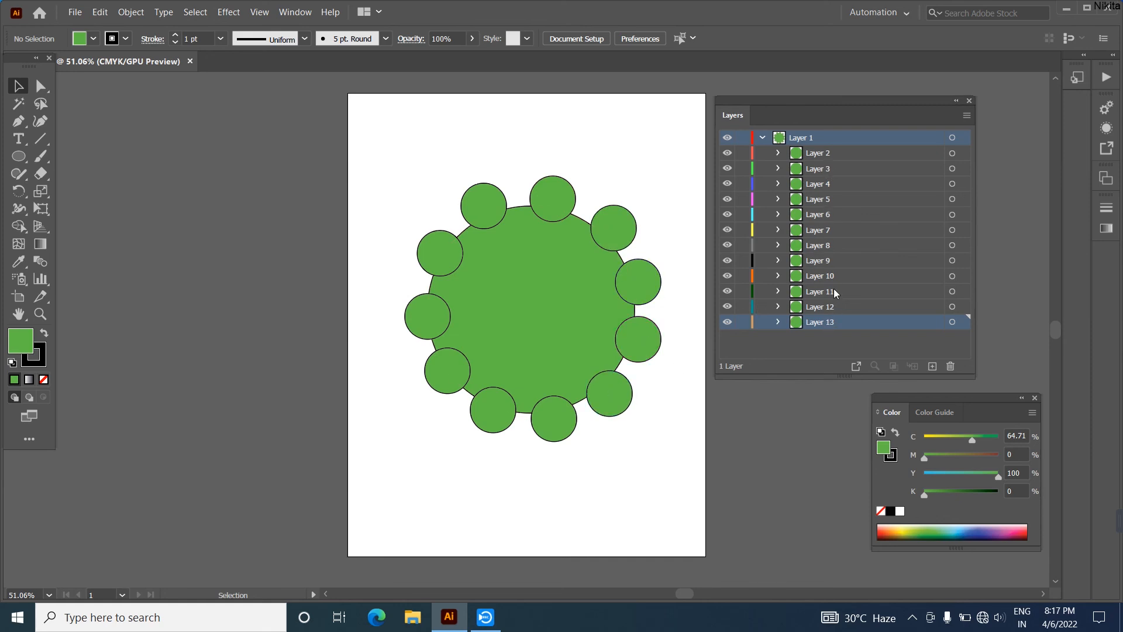
- Select sublayers Layer 2 through Layer 13 and move them out of Layer 1 to the top level above it
click(822, 155)
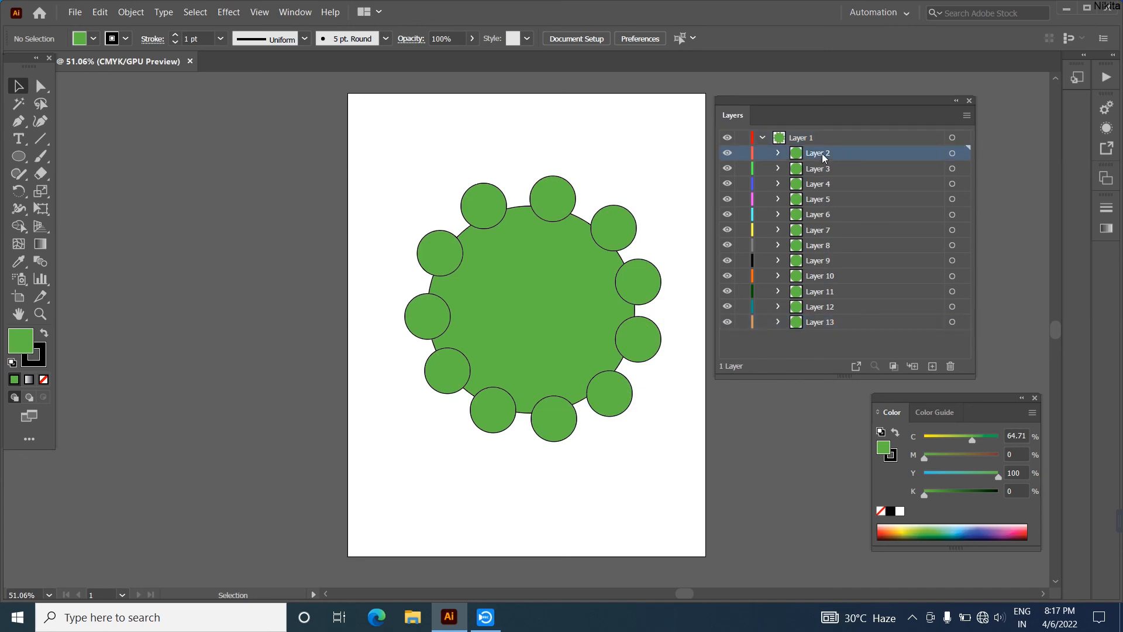
shift+click(819, 321)
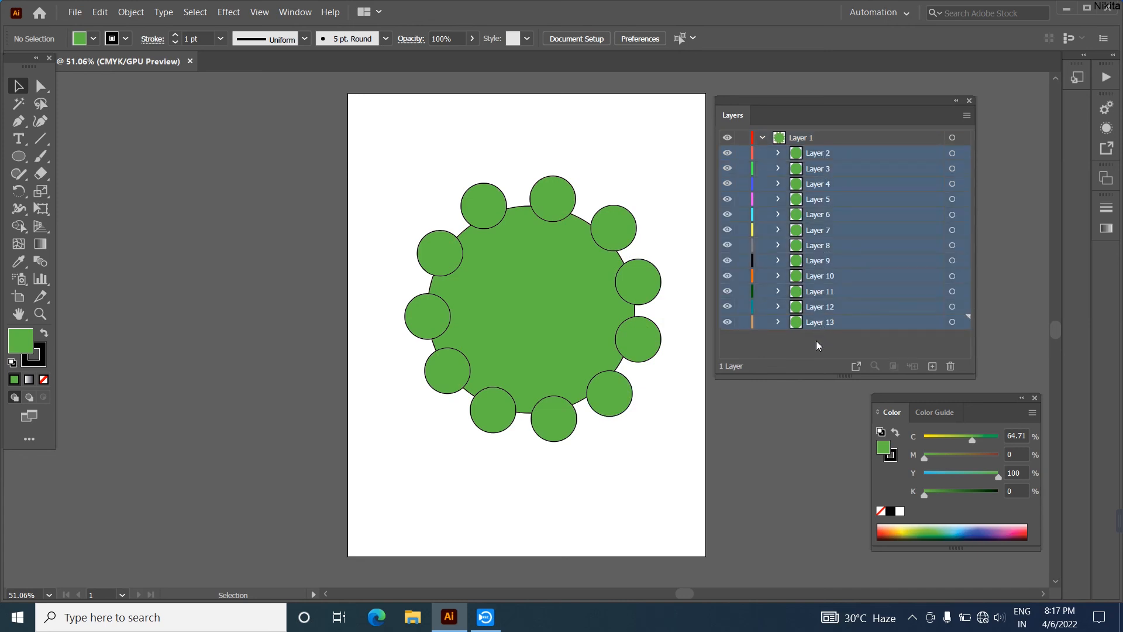
click(816, 342)
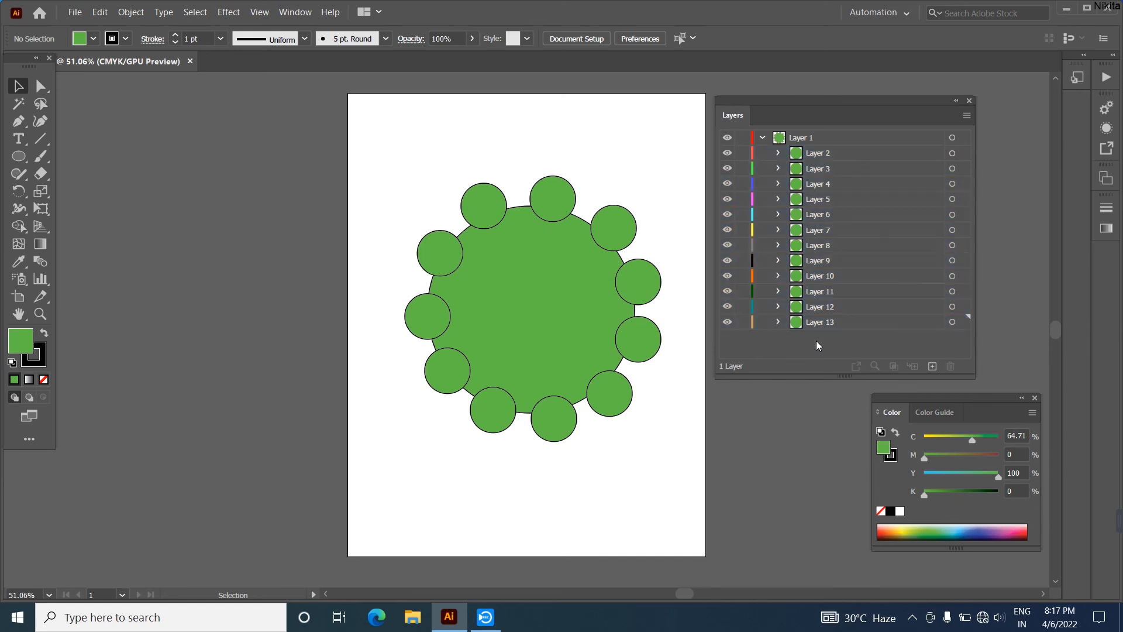
click(833, 152)
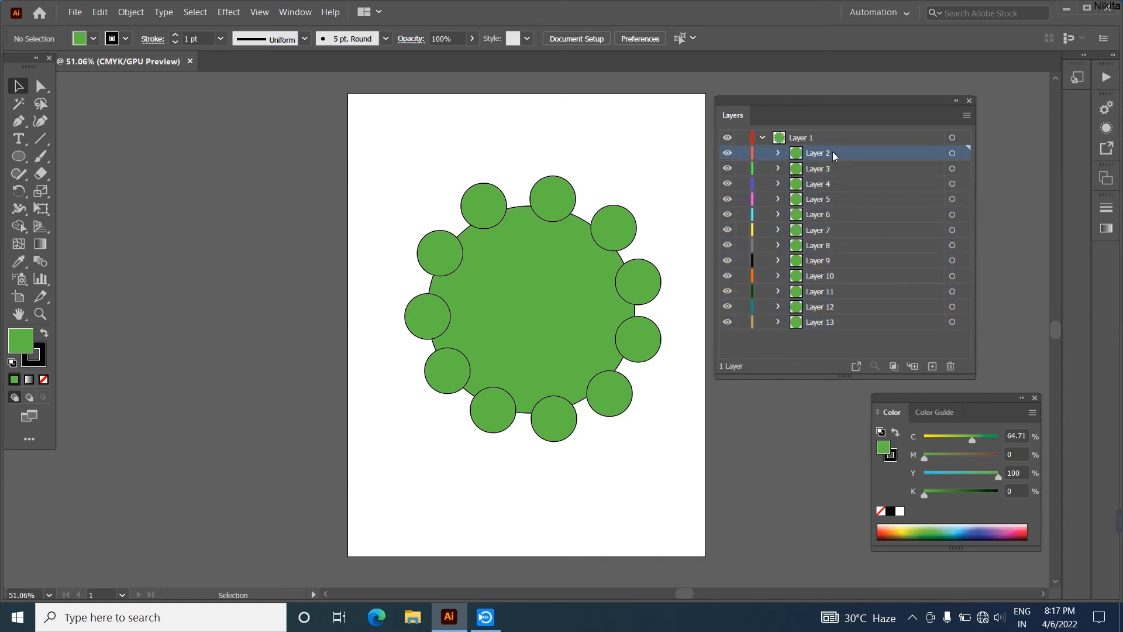
shift+click(827, 323)
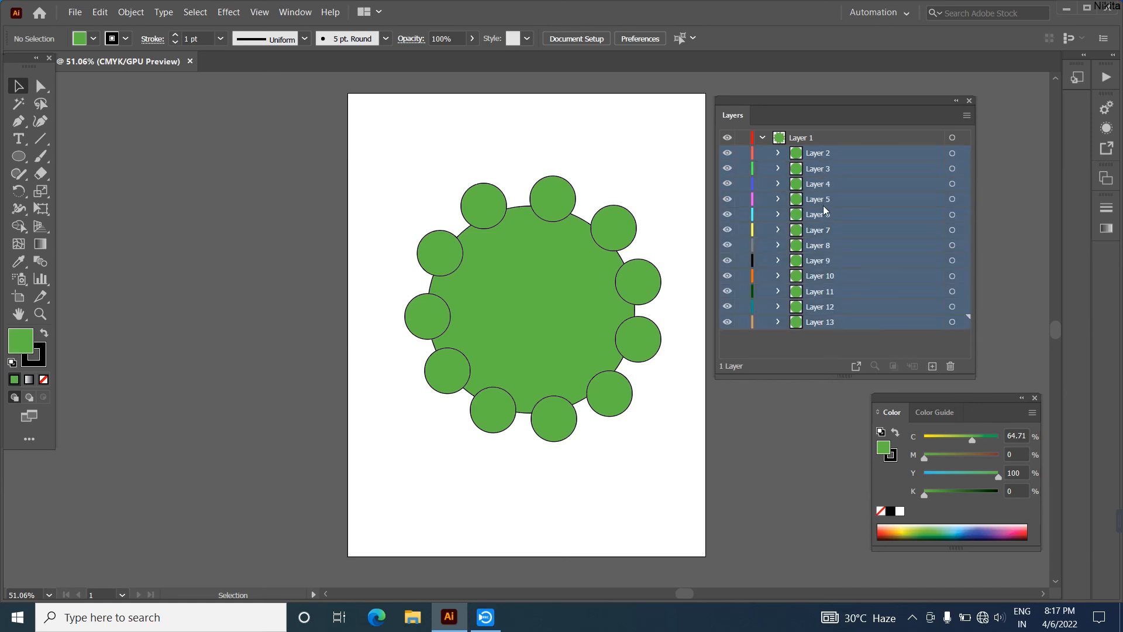
drag(822, 218, 821, 131)
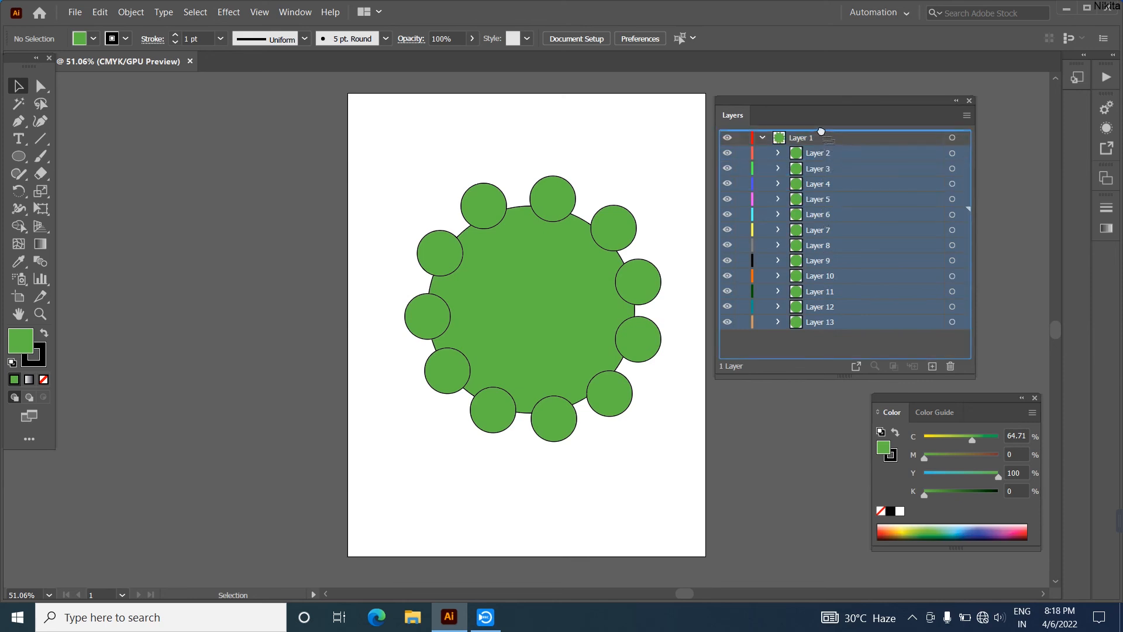
drag(821, 131, 821, 130)
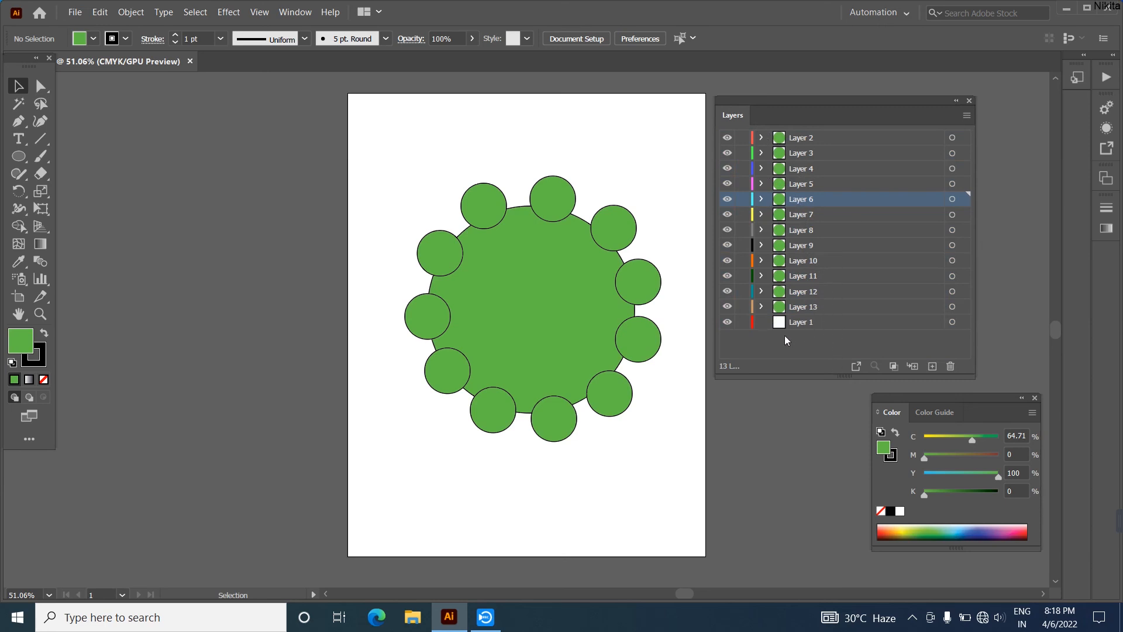
- Delete the empty Layer 1 at the end of the layer list
mouse_move(727, 308)
mouse_down()
mouse_move(726, 139)
mouse_move(726, 308)
mouse_move(737, 330)
mouse_up()
click(801, 323)
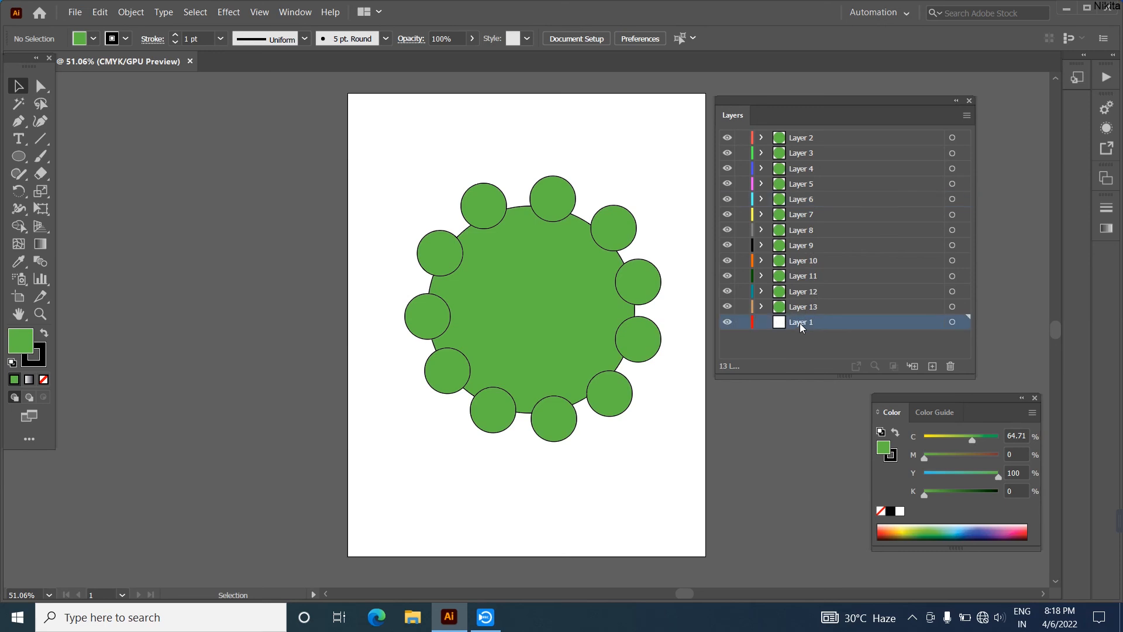
click(950, 366)
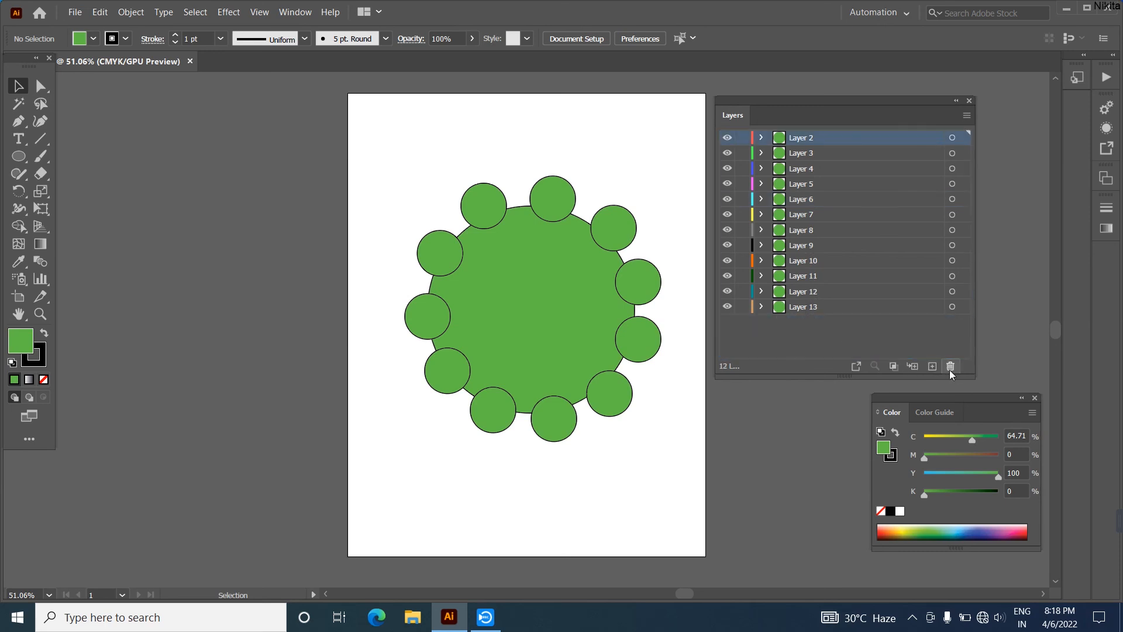